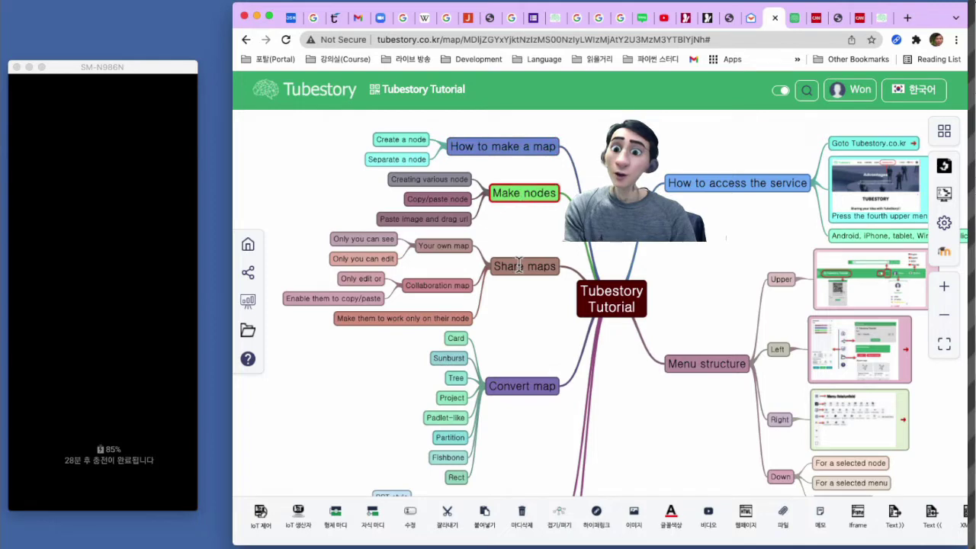
Step: Look over the tutorial map's Share maps, Convert map, Presentation and How to make a map branches
click(518, 265)
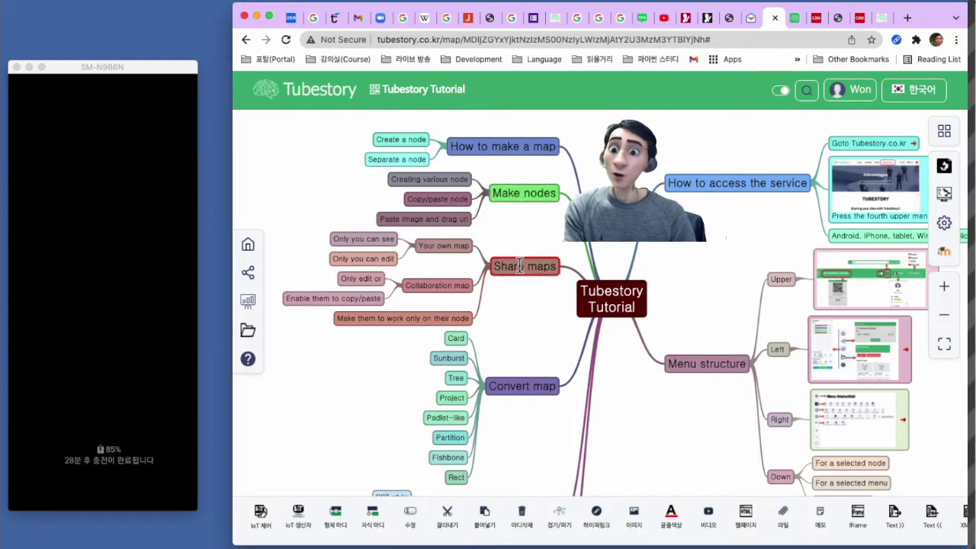
scroll(531, 369, down, 1)
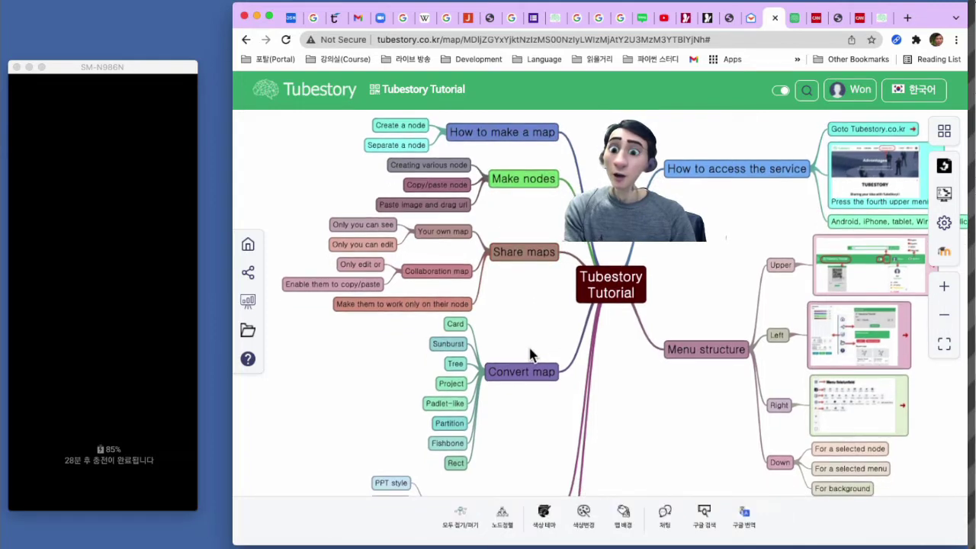
click(527, 347)
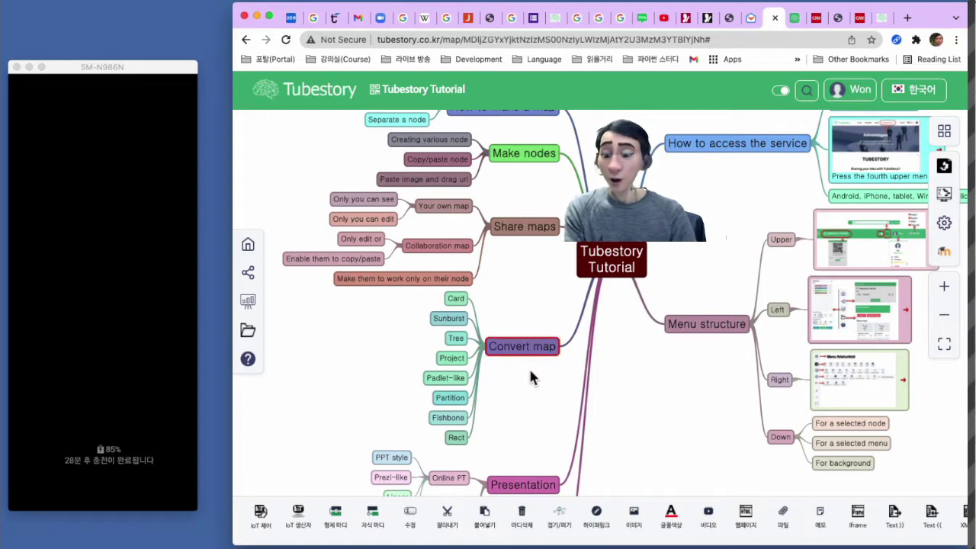
drag(532, 377, 534, 356)
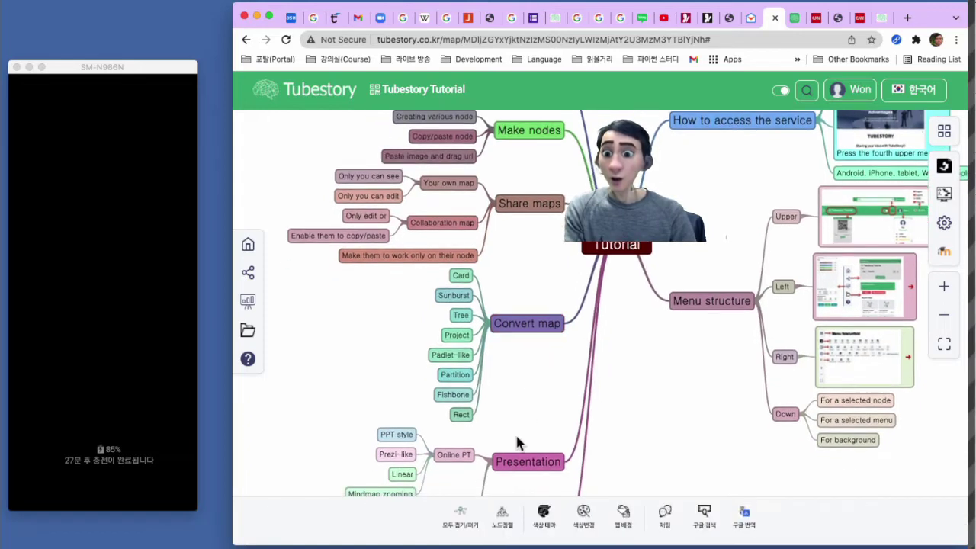
click(524, 460)
drag(521, 419, 521, 457)
drag(536, 345, 534, 380)
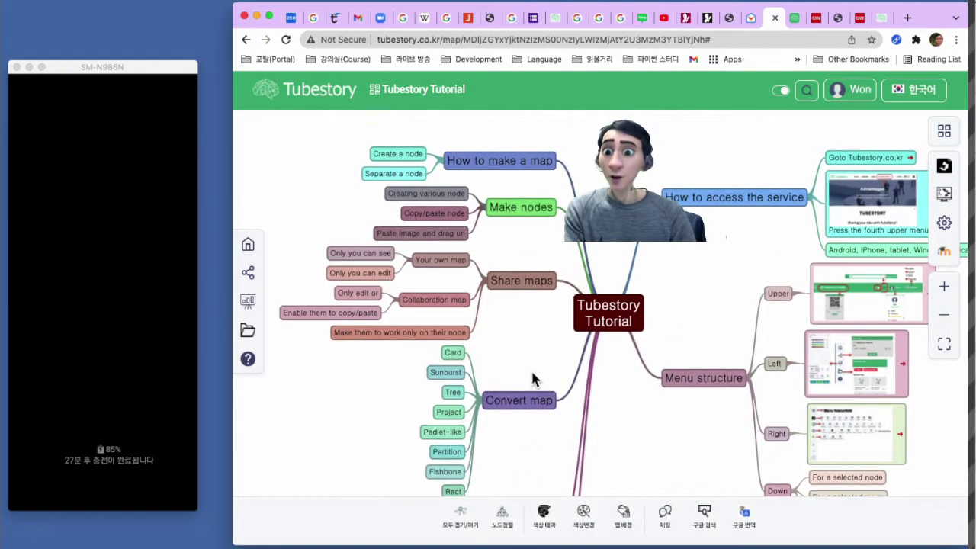
click(493, 162)
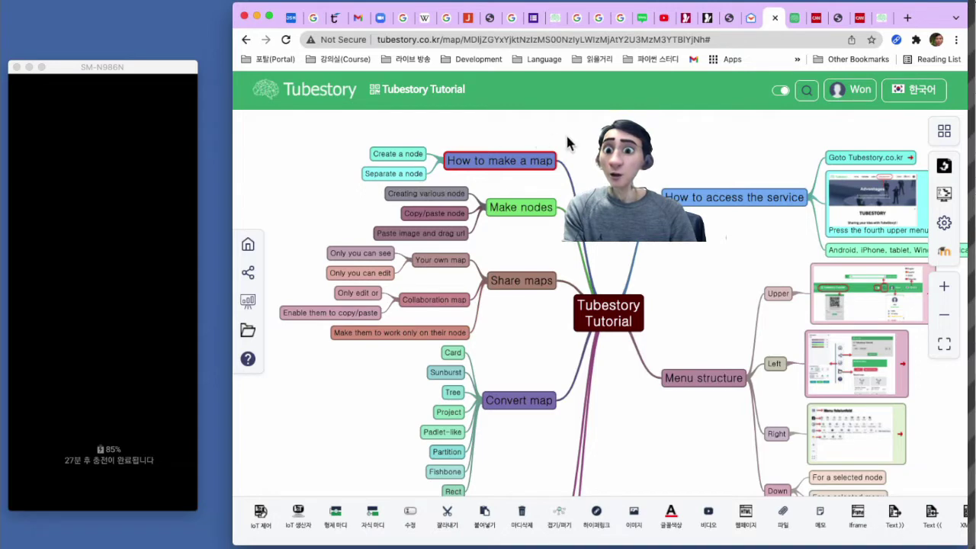
Step: Open the form for creating a new mind map and make its title ready for entry
click(943, 167)
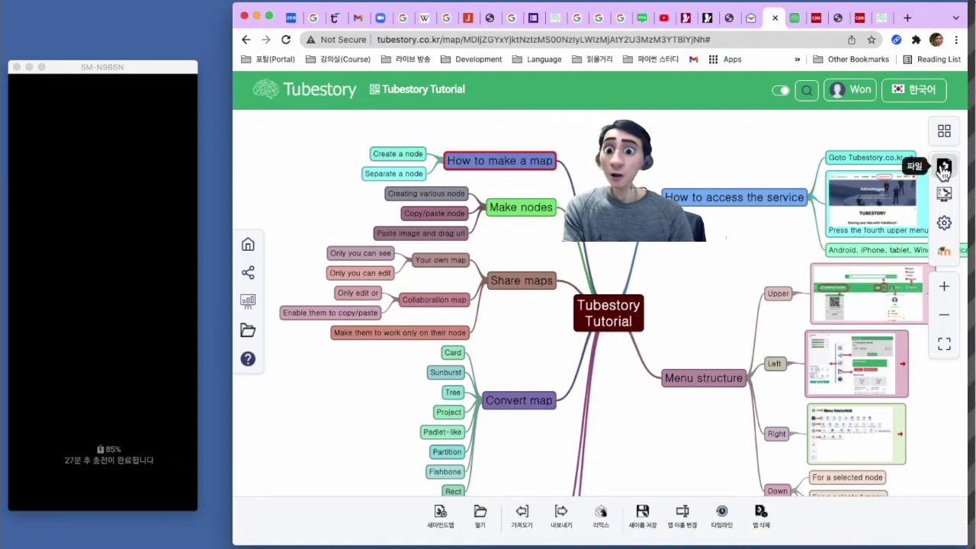
click(441, 526)
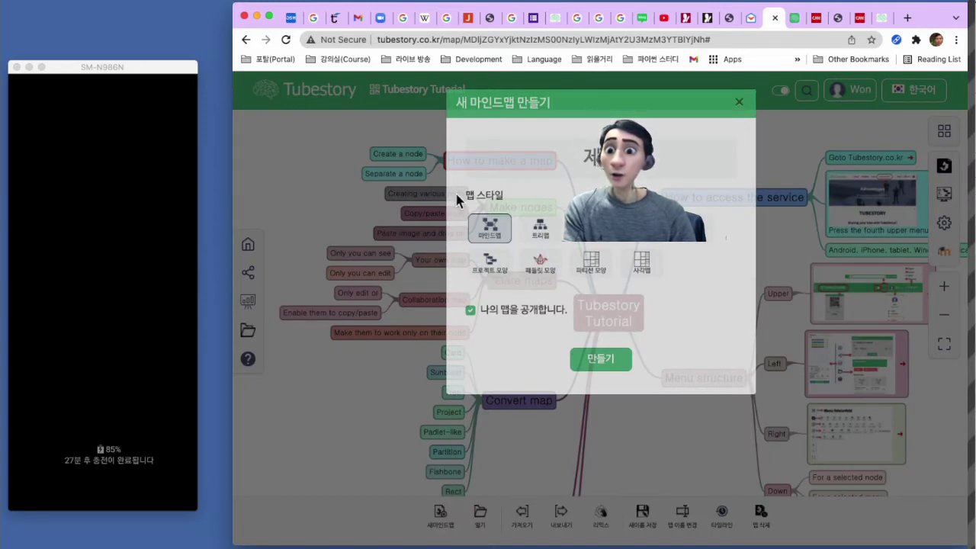
drag(664, 218, 732, 220)
click(503, 169)
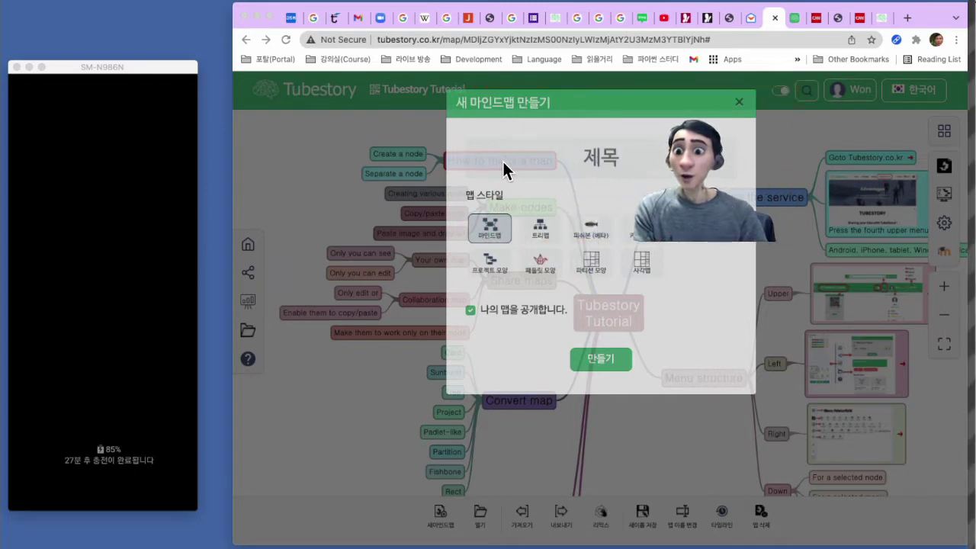
click(593, 161)
click(511, 162)
click(547, 162)
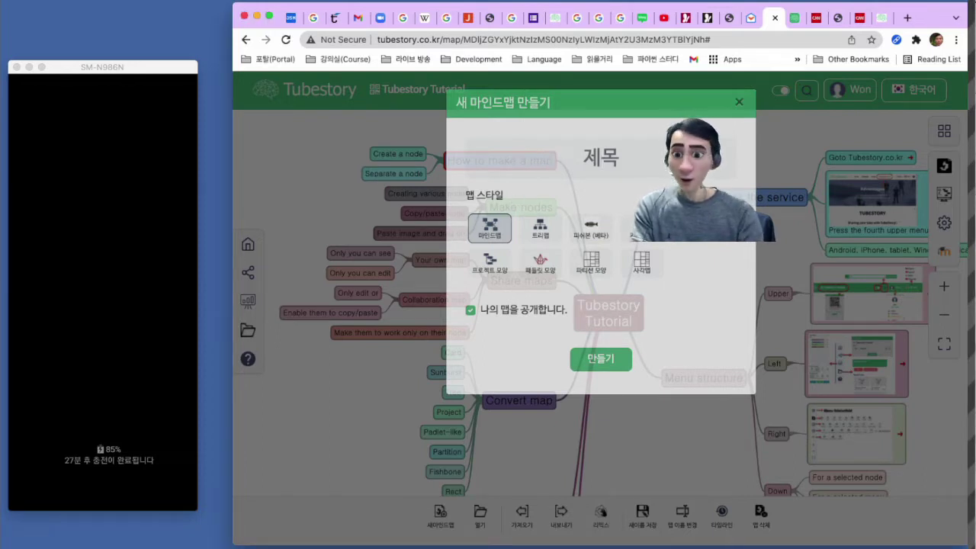
text(wkr)
key(BackSpace)
key(BackSpace)
key(BackSpace)
text(W)
key(BackSpace)
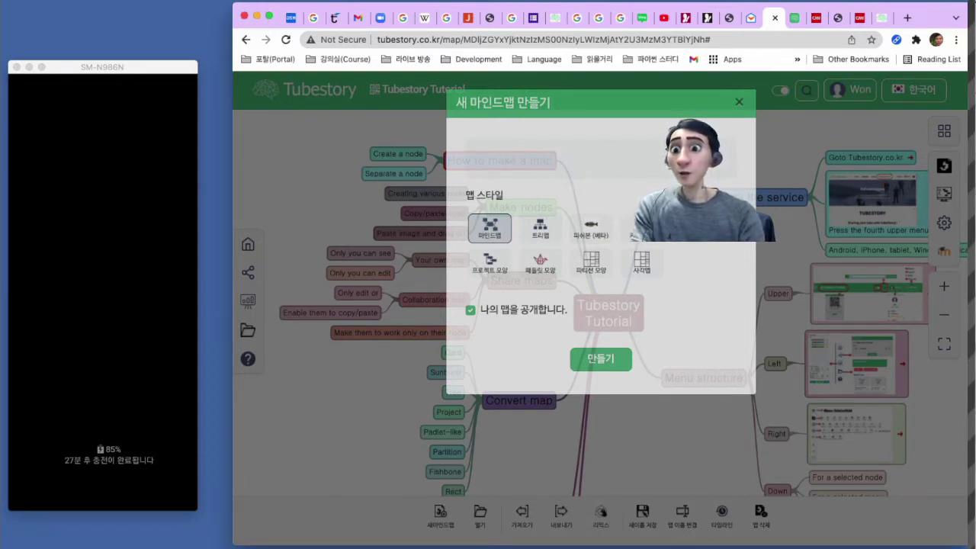
text(wkrd)
key(BackSpace)
key(BackSpace)
key(BackSpace)
key(BackSpace)
Step: Title the new map 작업맵, create it in the mind map style, and close the update notice
text(작업)
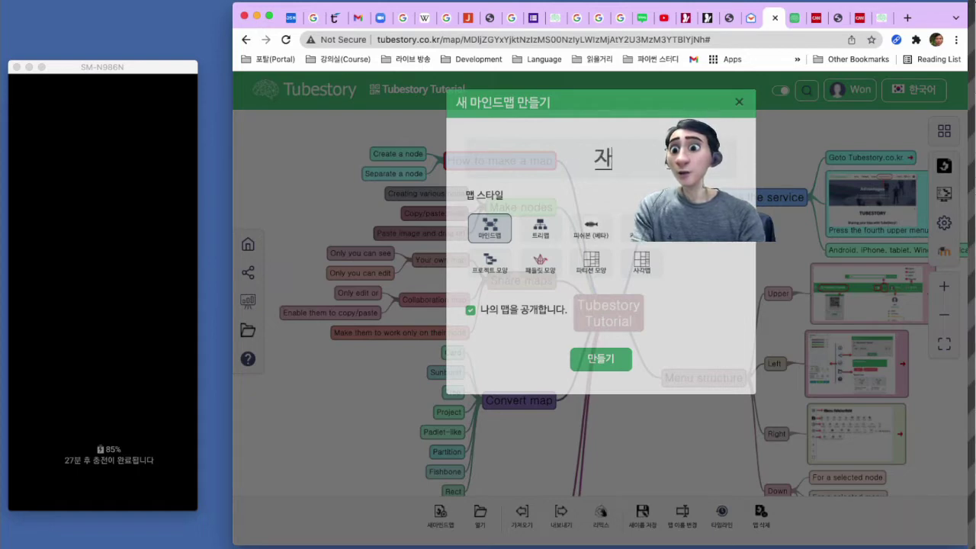
text(맵)
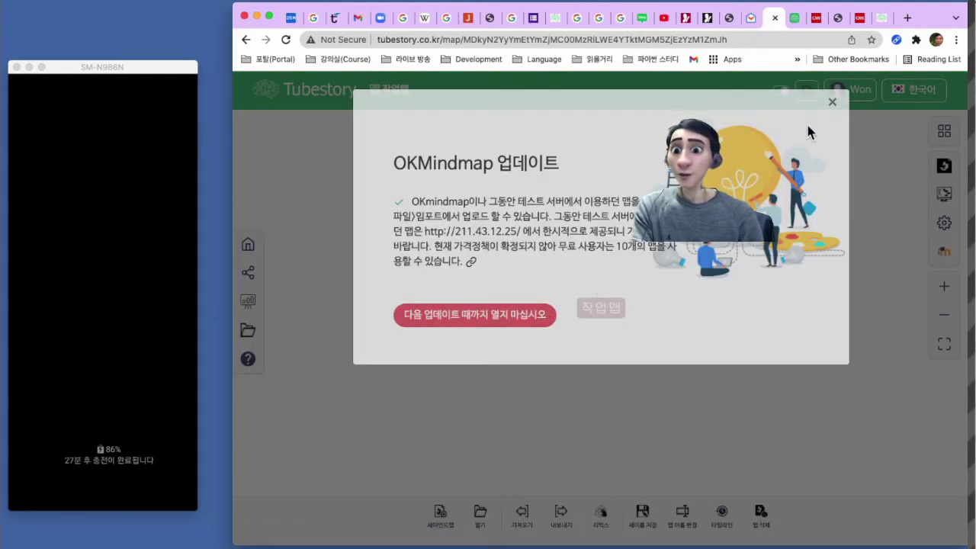
click(833, 102)
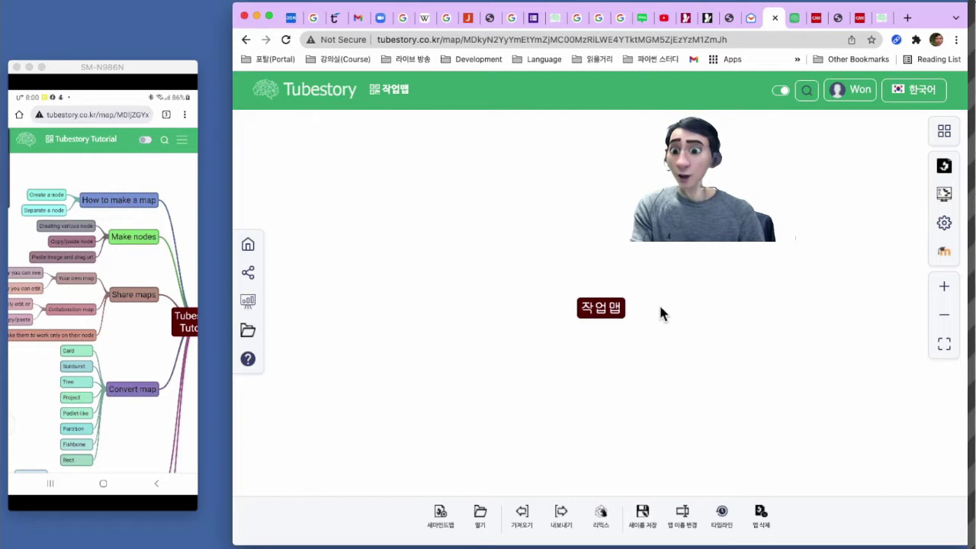
Step: Add a child node named 자식마디 to the central 작업맵 node
click(608, 311)
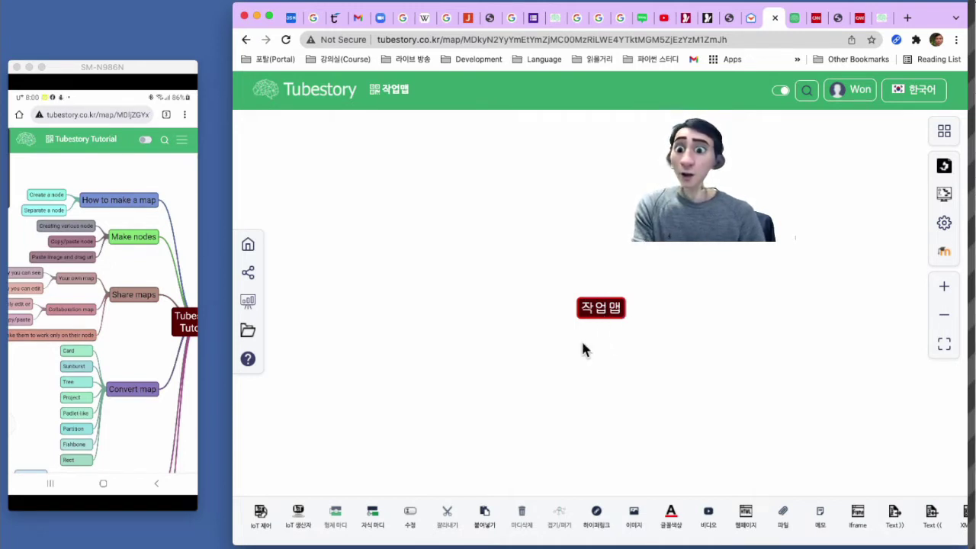
click(376, 521)
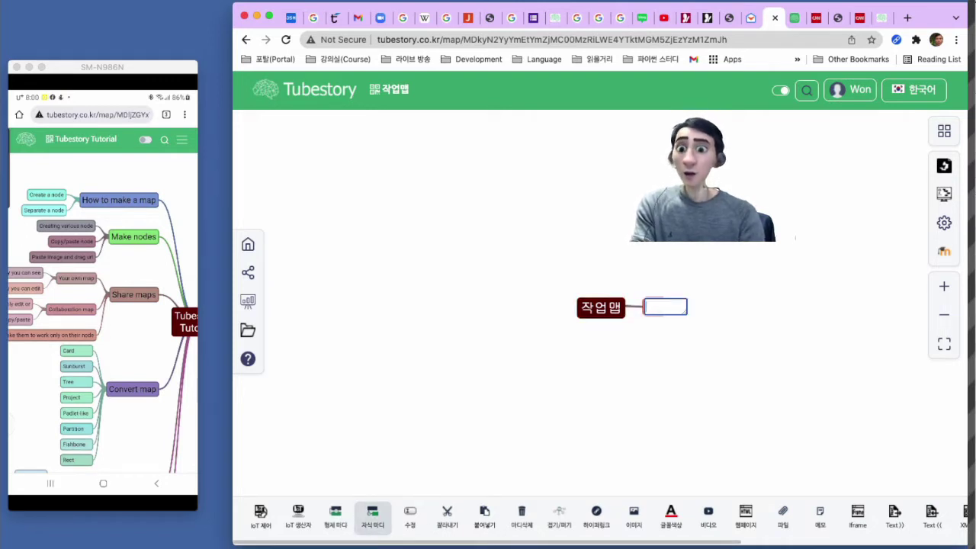
text(작)
key(BackSpace)
text(자)
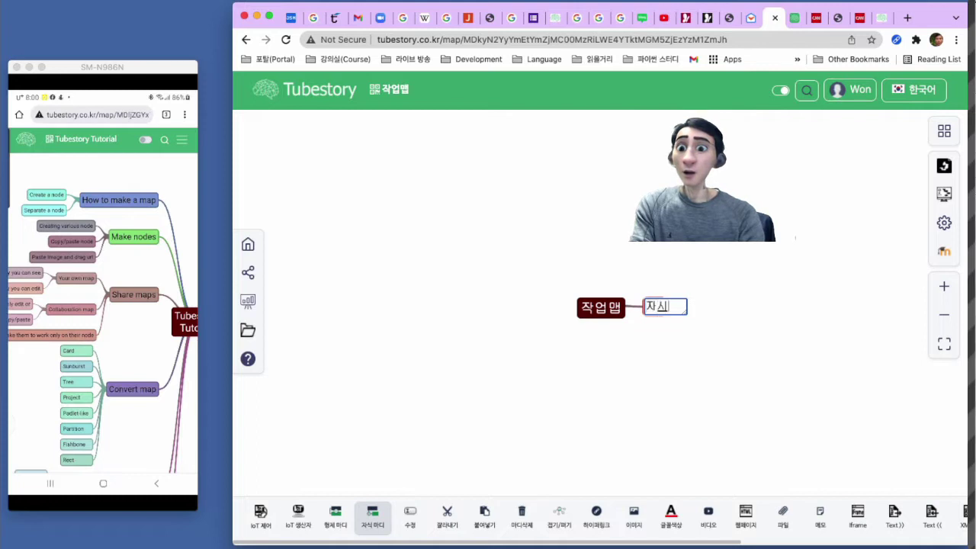
text(식마디)
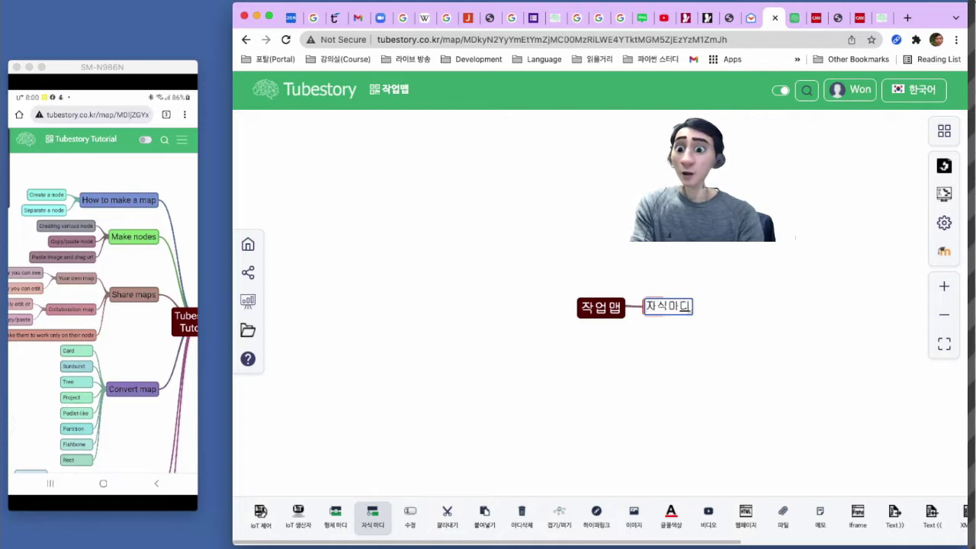
key(Return)
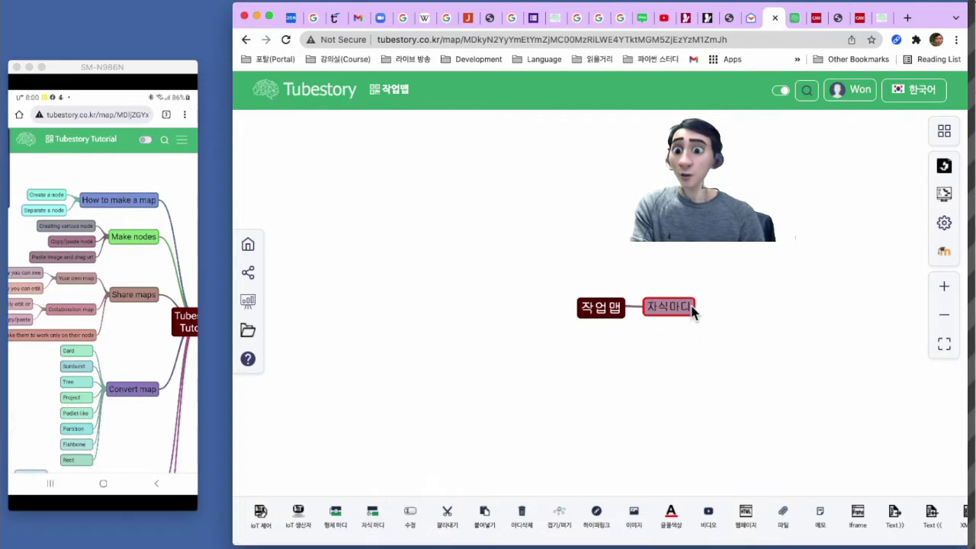
Step: Add a sibling node named 형제마디 below 자식마디
click(335, 517)
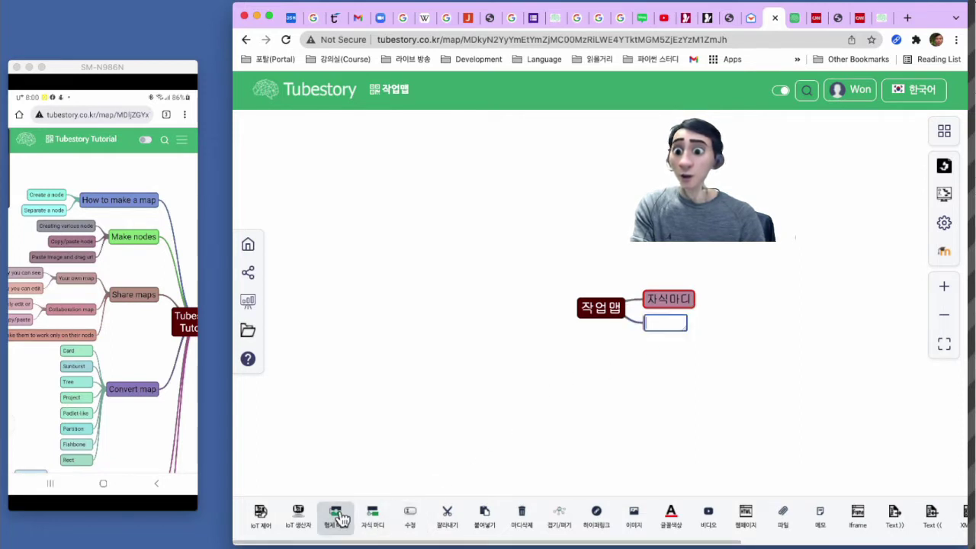
text(형제마)
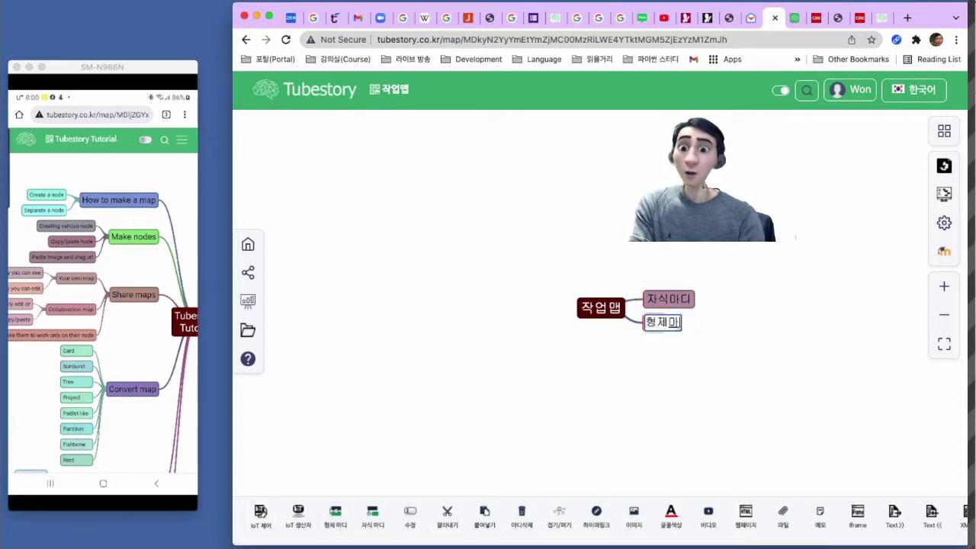
text(디)
key(Return)
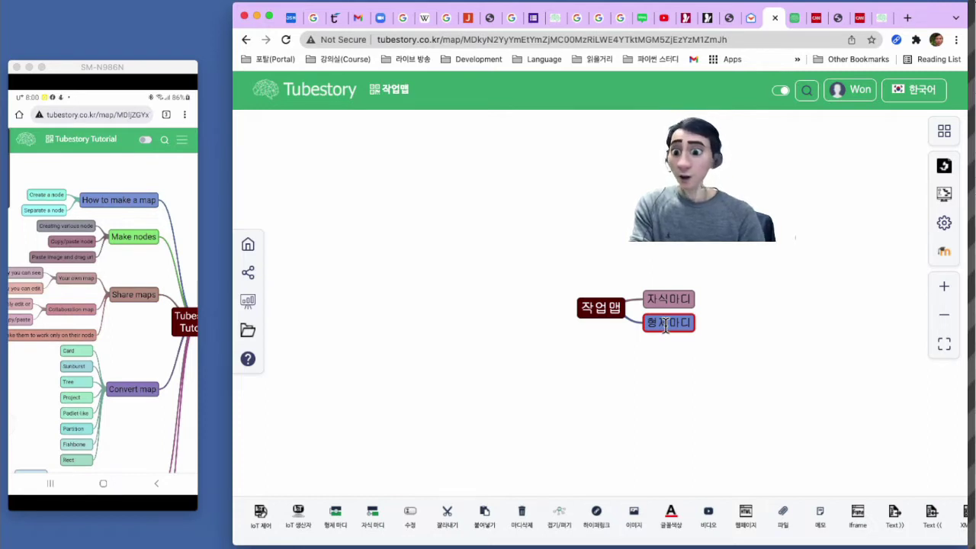
Step: Add a sibling node below 형제마디 with four lines of text: 여러개의 마디를, 할수 있습니다., 111 and 222
click(332, 519)
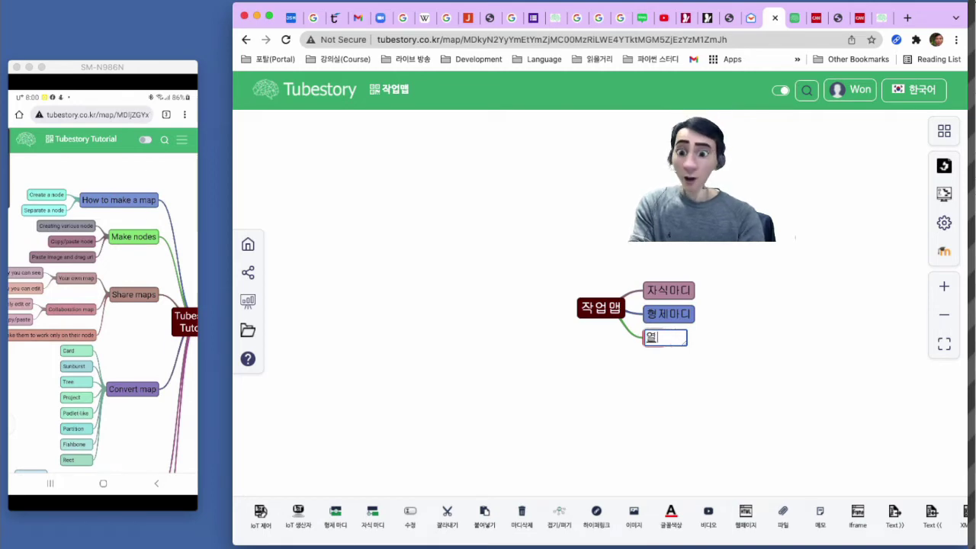
text(여러개의)
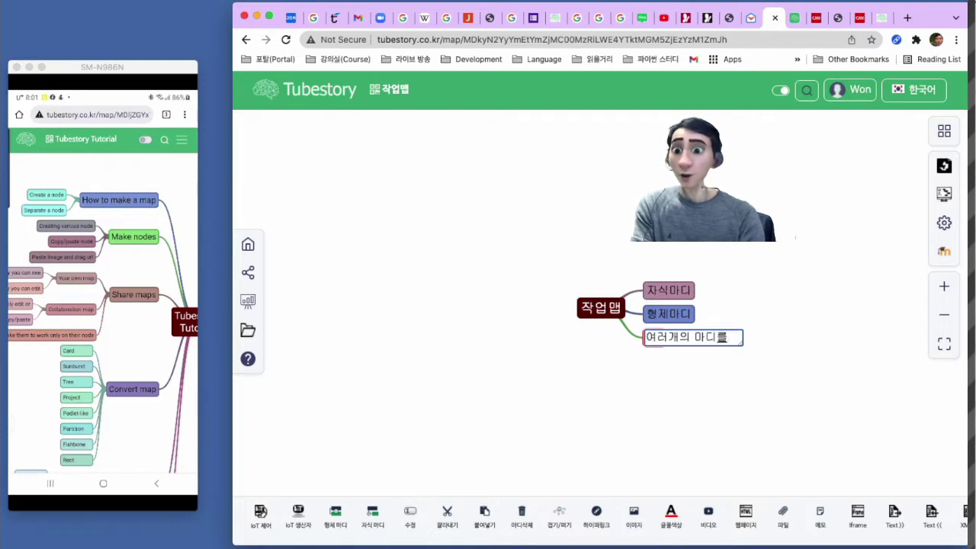
text(마디를)
key(shift+Return)
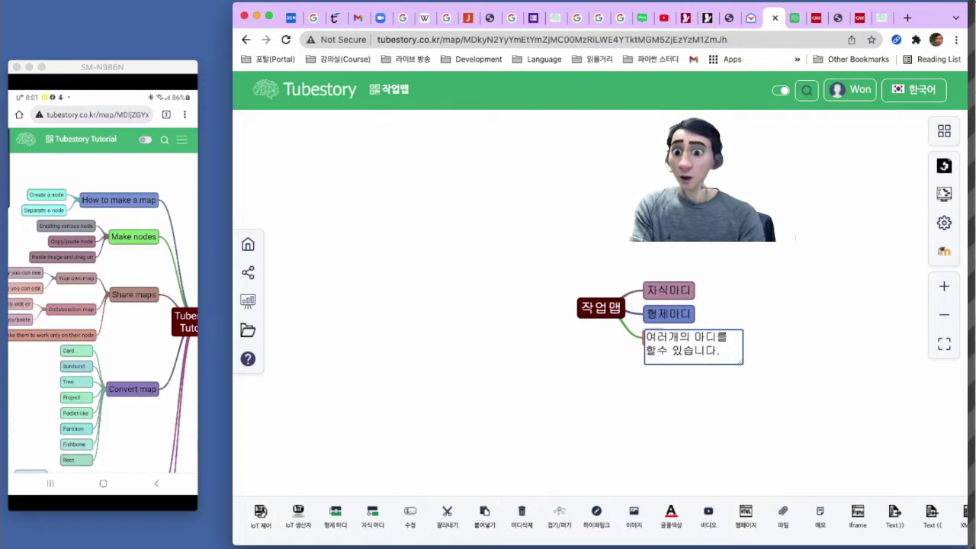
text(할수 있습니다.)
key(shift+Return)
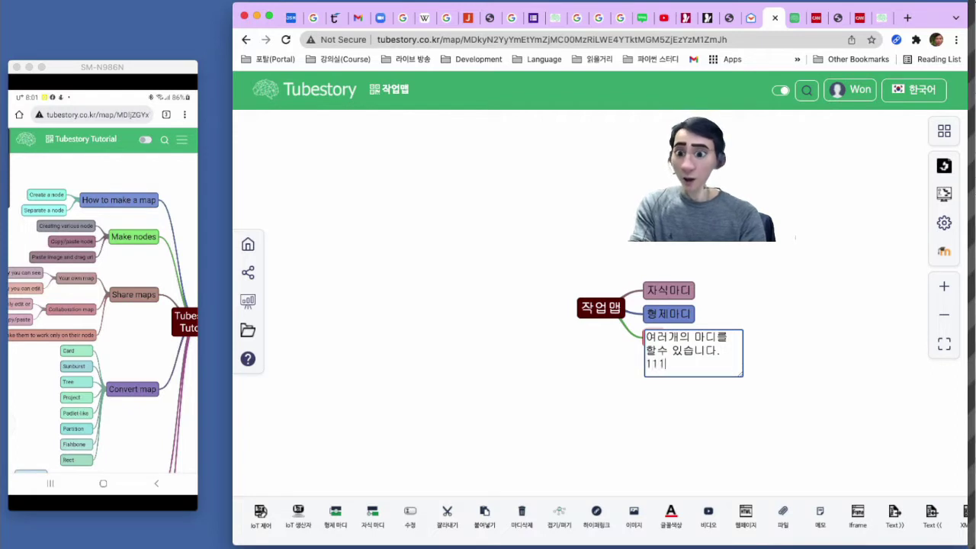
text(111)
key(shift+Return)
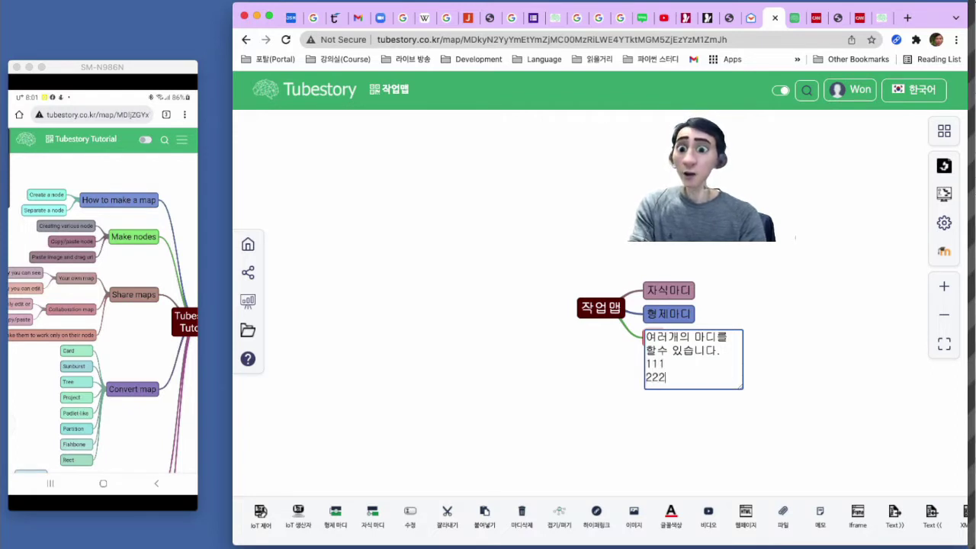
key(Return)
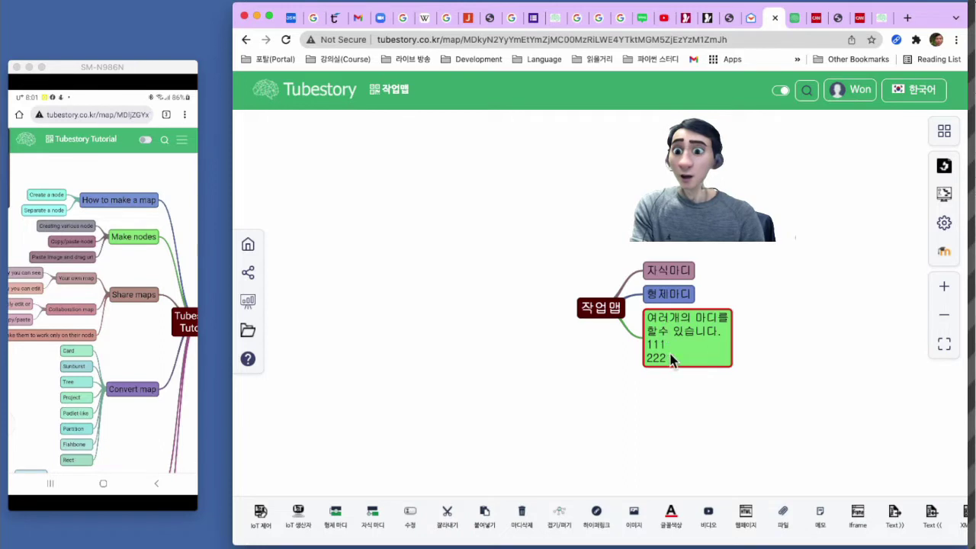
Step: Extend the 자식마디 node with a chain of three empty nodes, each a child of the previous one
click(665, 273)
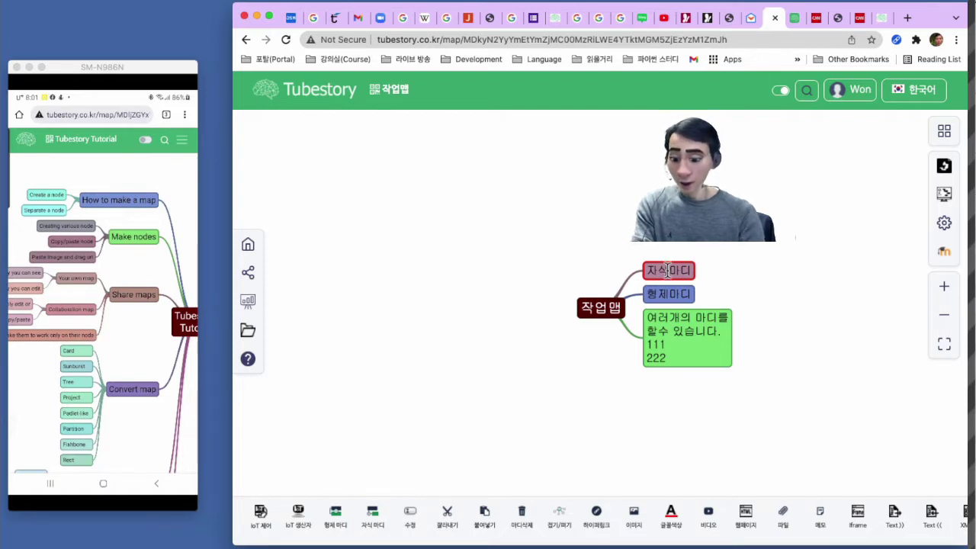
key(Tab)
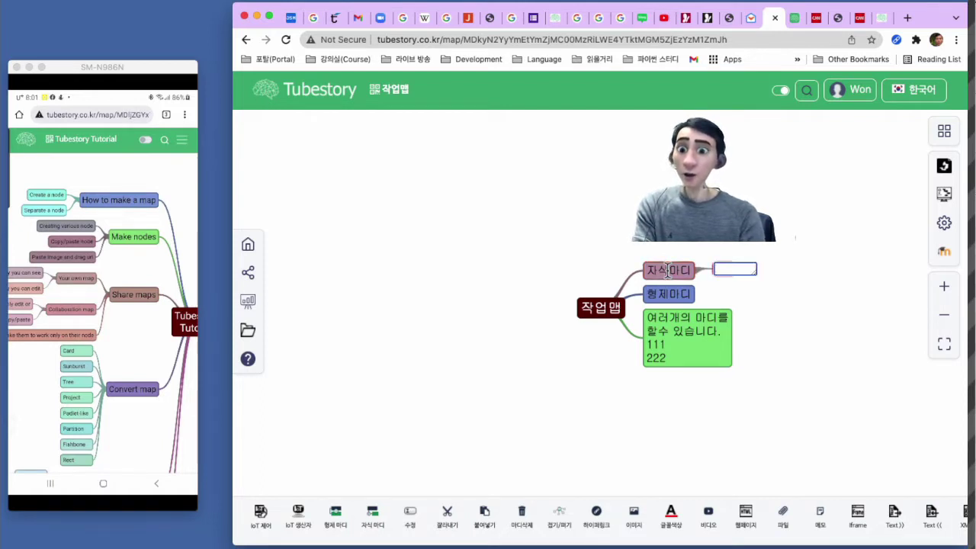
key(Tab)
key(Tab)
key(Tab)
key(Tab)
key(Tab)
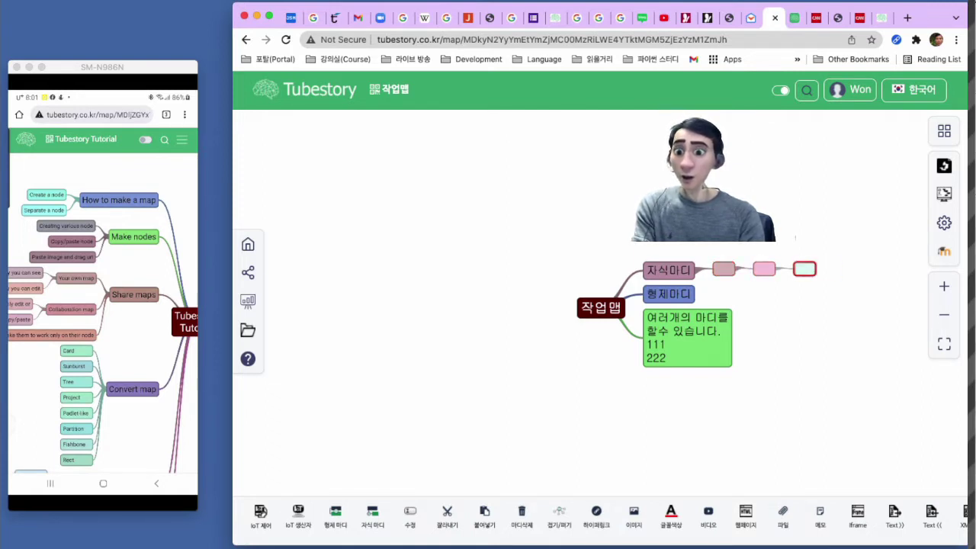
Step: Add five empty sibling nodes below the last node of the 자식마디 chain
key(Return)
key(Return)
key(Return)
key(Return)
key(Return)
key(Return)
key(Return)
key(Return)
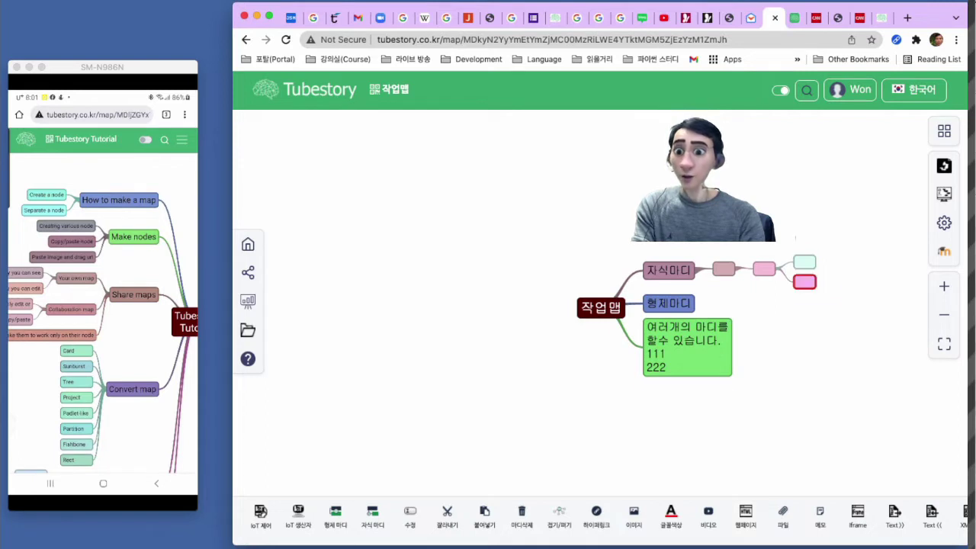
key(Return)
key(Return)
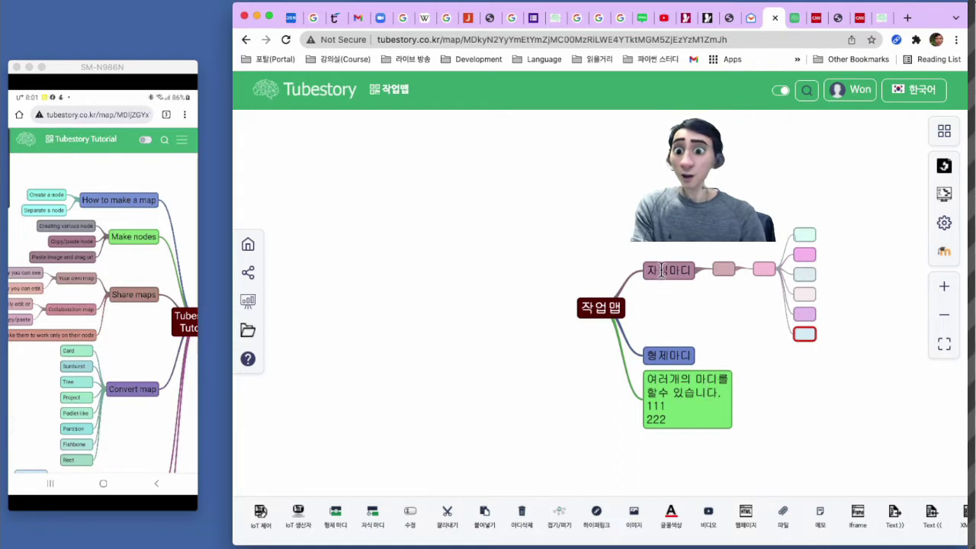
Step: Move the 자식마디 branch under 형제마디, and reattach it to the left side of the central 작업맵 node
drag(662, 271, 694, 359)
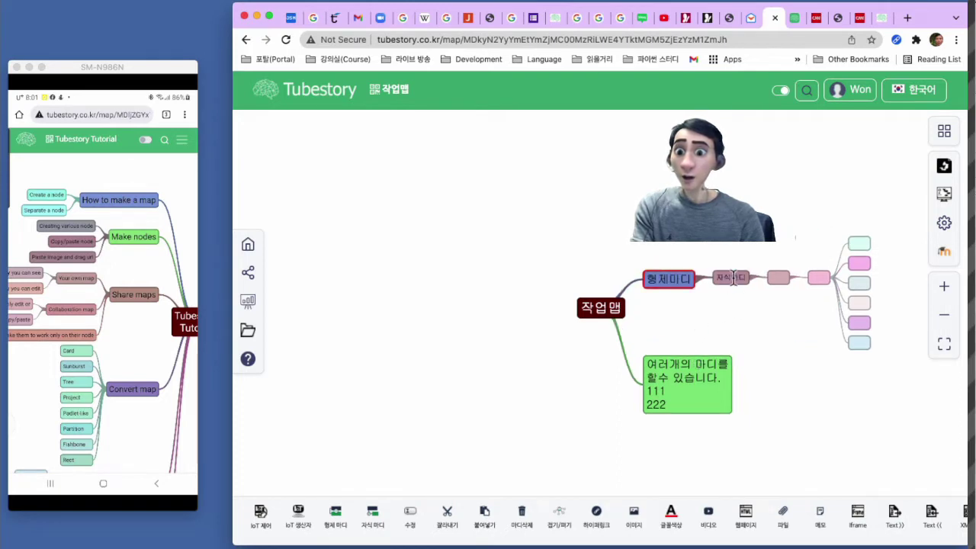
drag(731, 279, 586, 311)
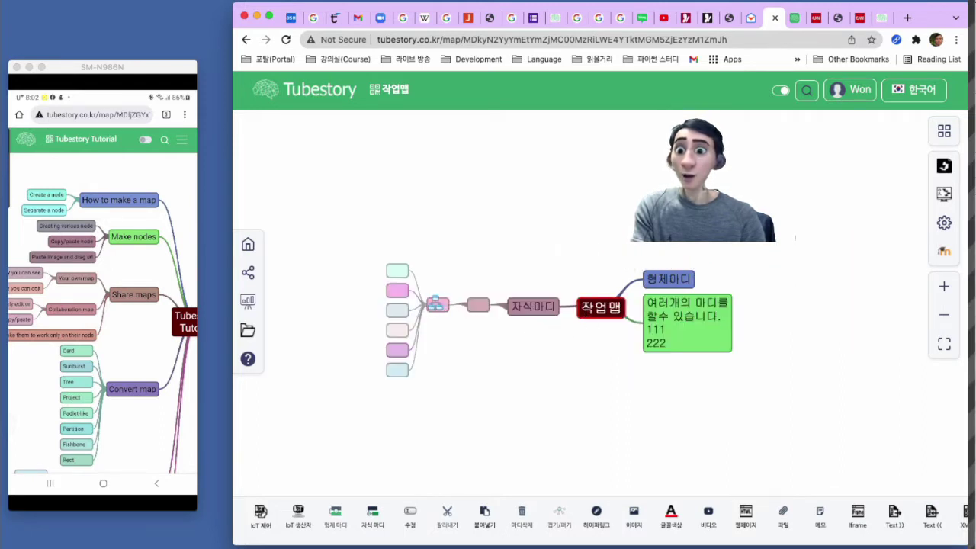
Step: Move the empty node with its six child nodes from the 자식마디 branch to the right side of the central 작업맵 node
drag(439, 305, 674, 319)
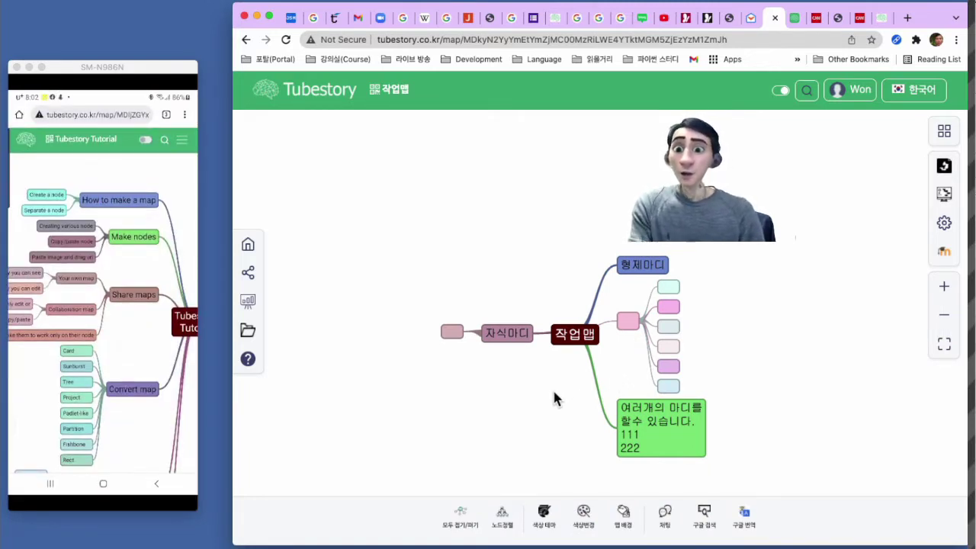
drag(556, 399, 544, 392)
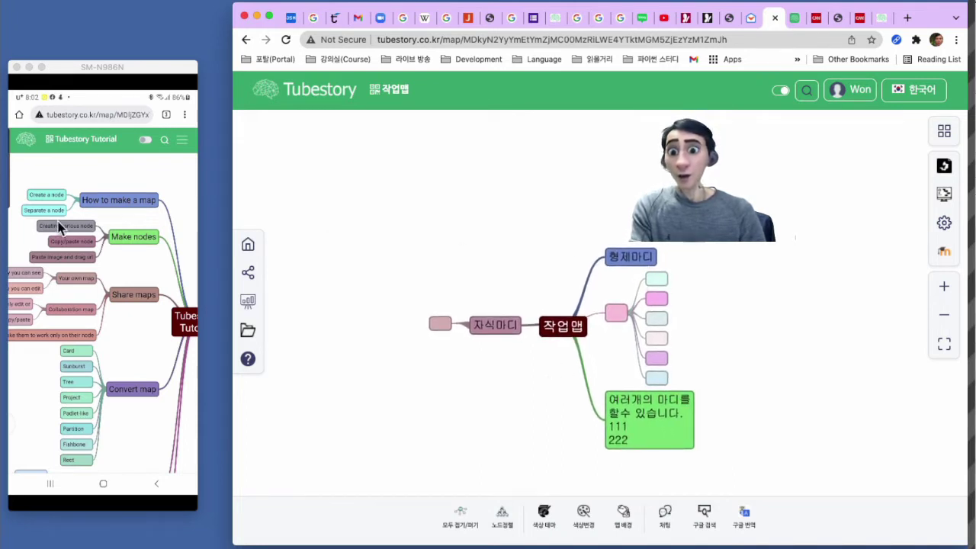
drag(747, 235, 871, 403)
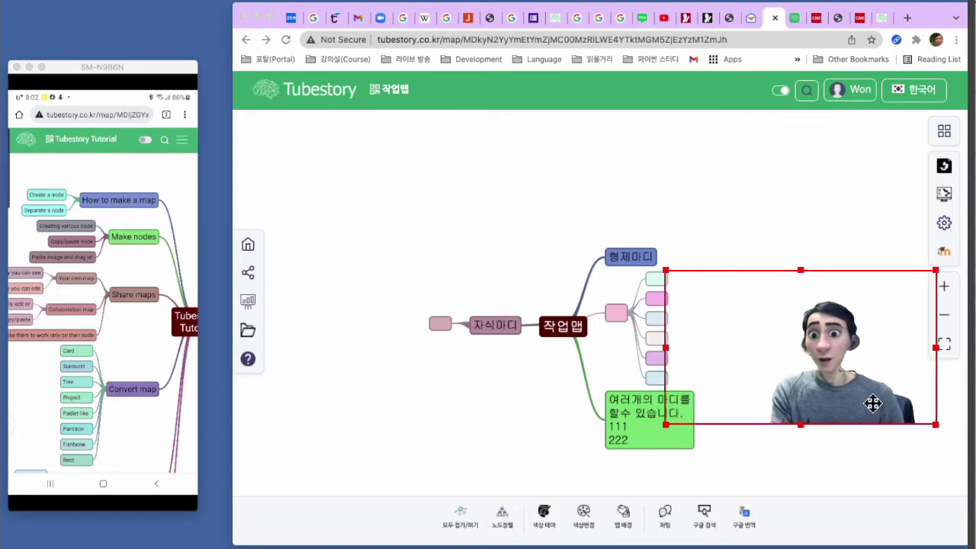
click(858, 220)
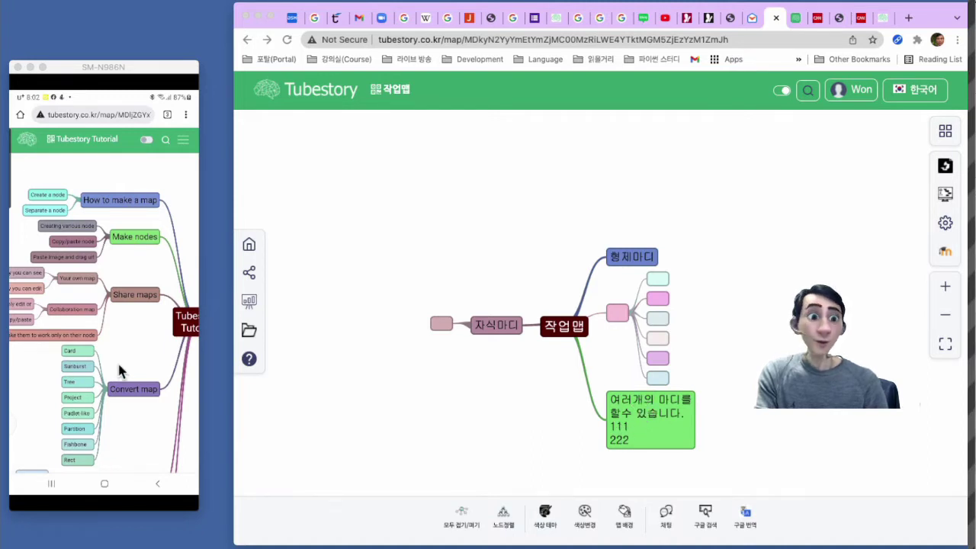
Step: Move the four-line text node under 형제마디 as its child
click(659, 433)
click(659, 433)
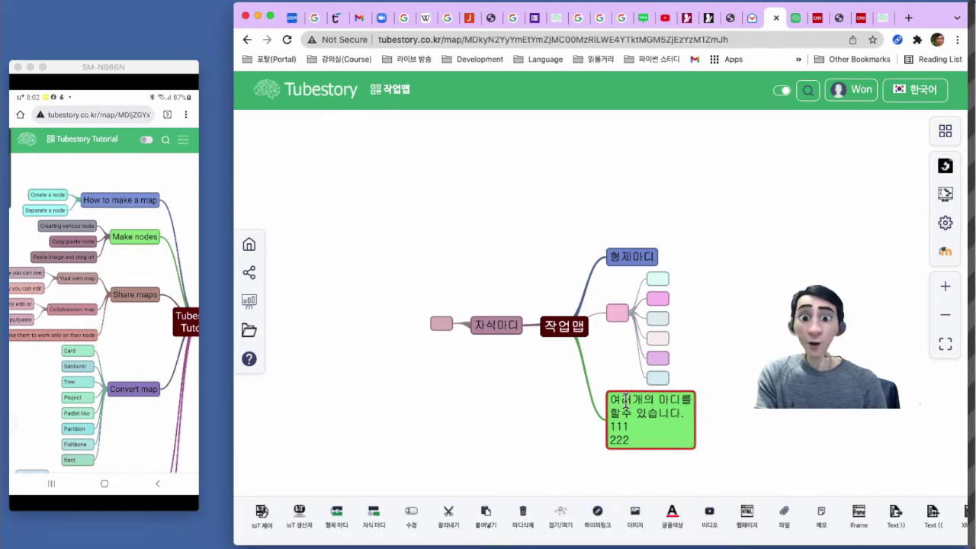
drag(625, 399, 637, 266)
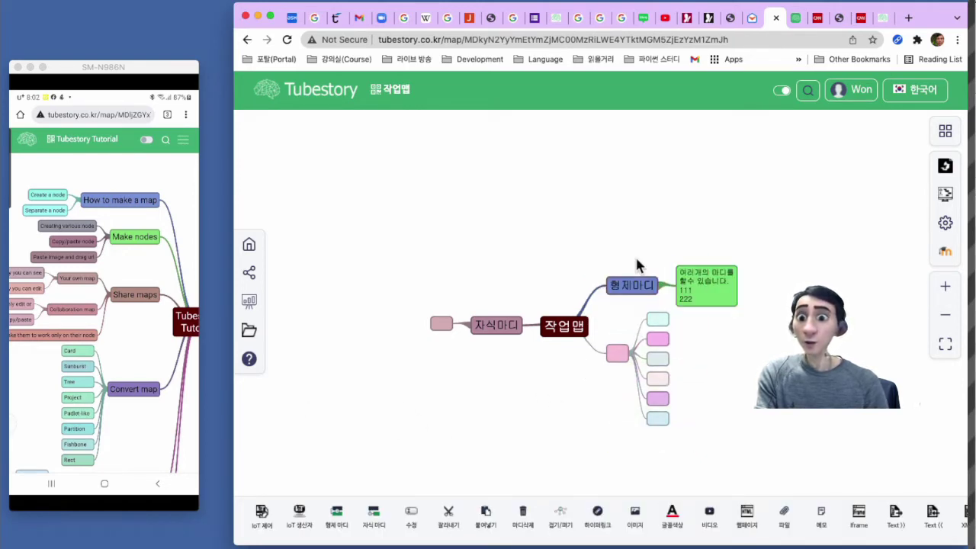
Step: Separate the 형제마디 branch into a new map titled 형제마디 and open that map from the node's link
click(628, 284)
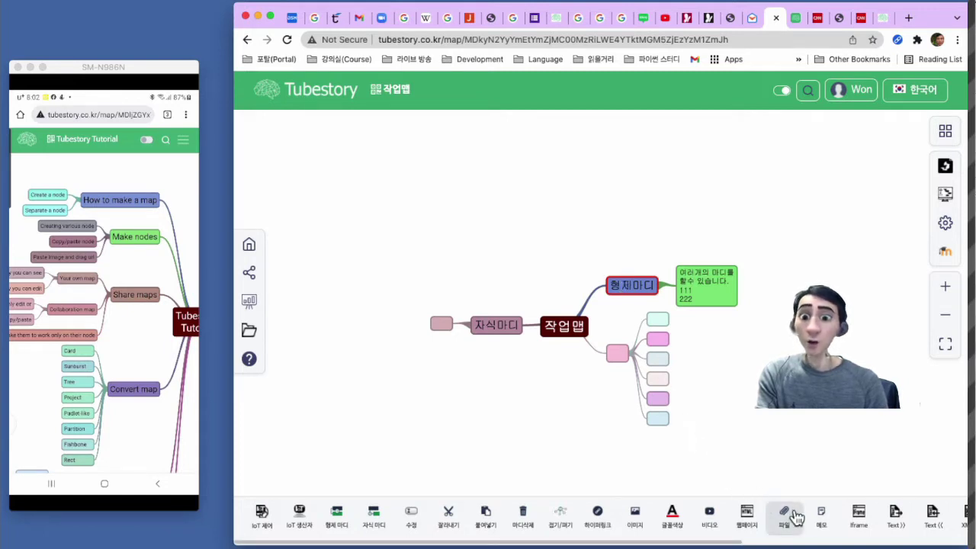
scroll(814, 524, right, 5)
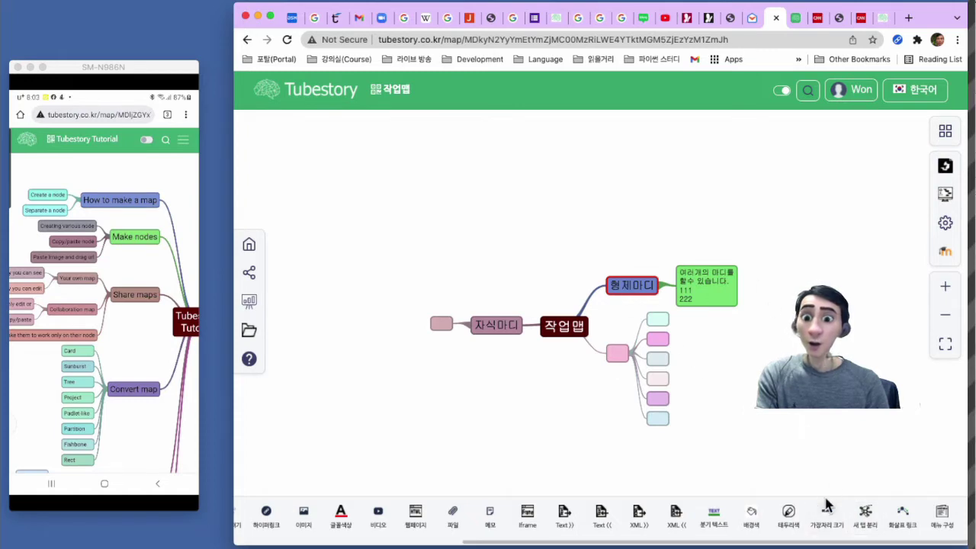
click(868, 519)
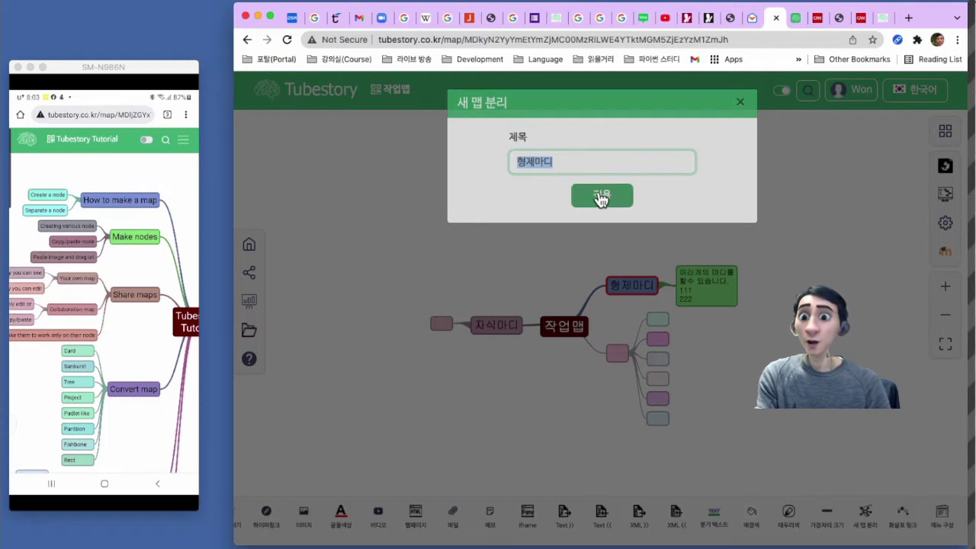
click(599, 195)
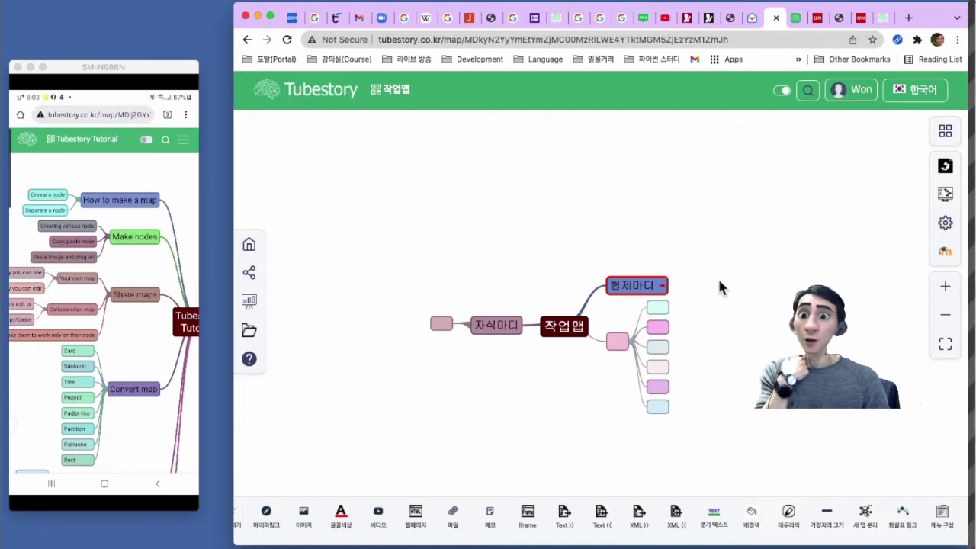
click(662, 287)
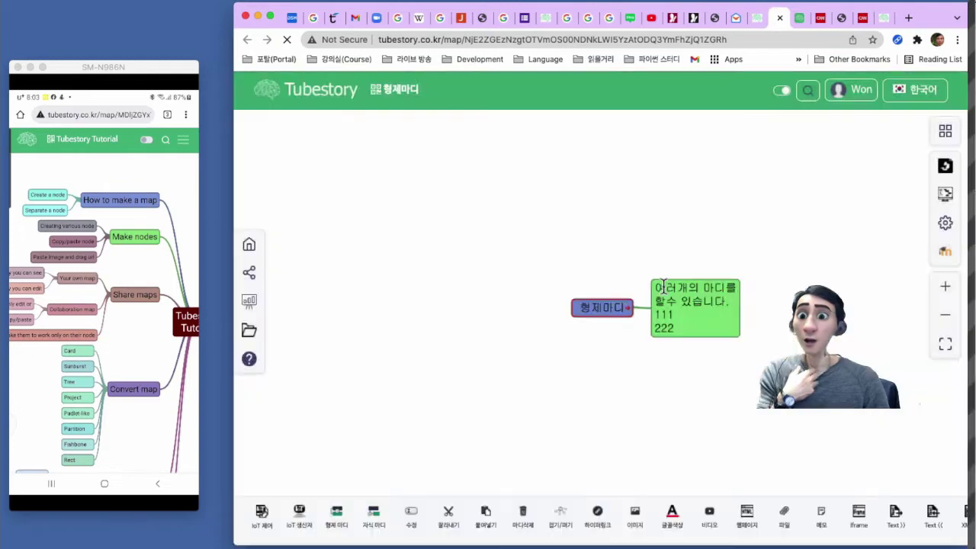
click(832, 105)
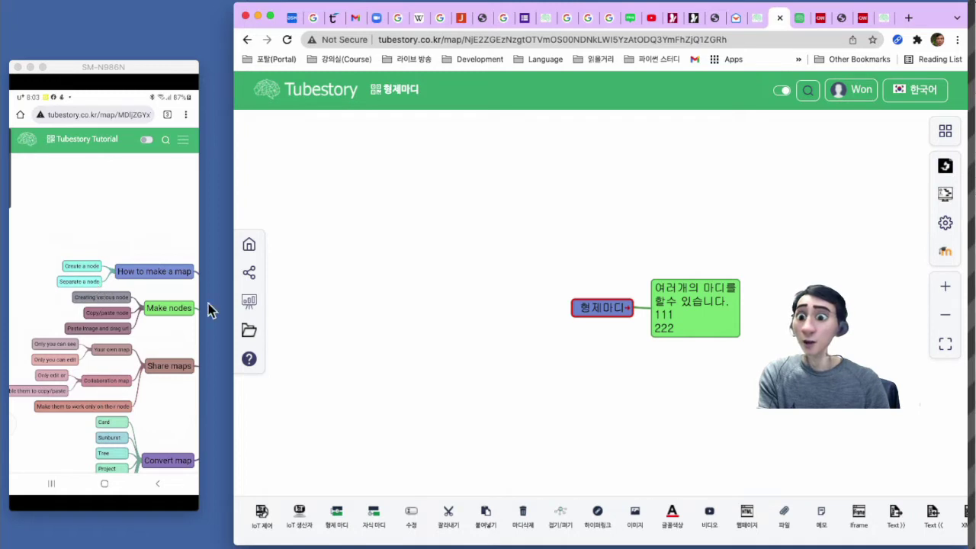
Step: Look through the keyboard shortcut list in the help section, and close it
click(483, 304)
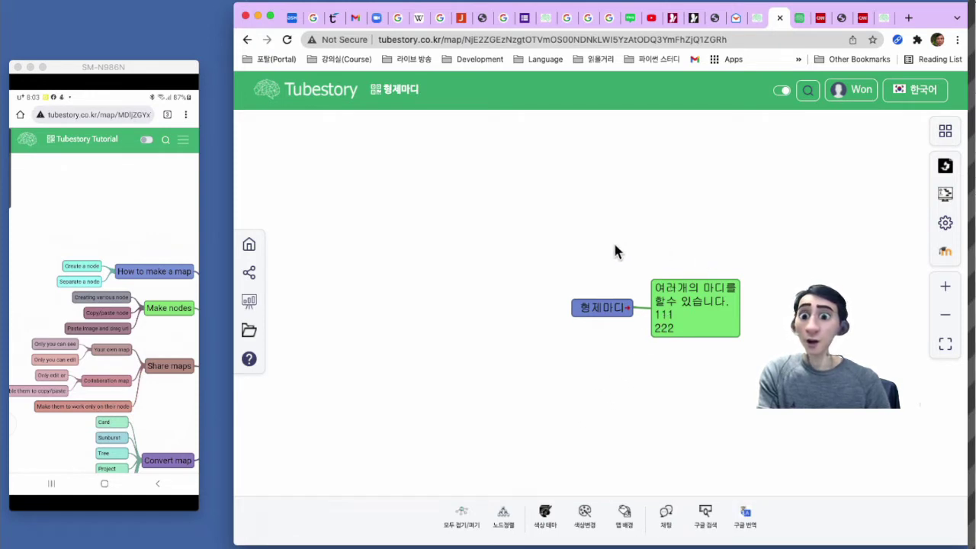
click(252, 358)
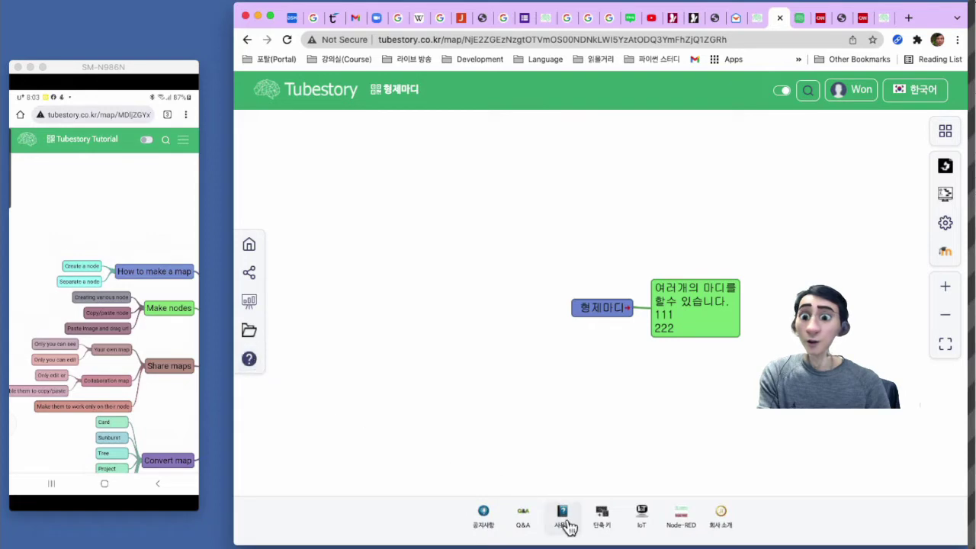
click(602, 520)
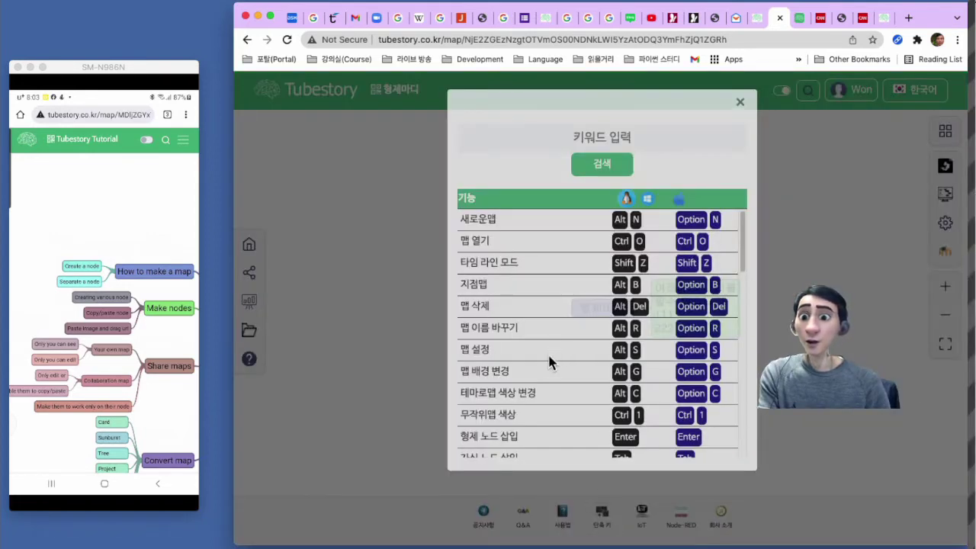
scroll(551, 359, down, 3)
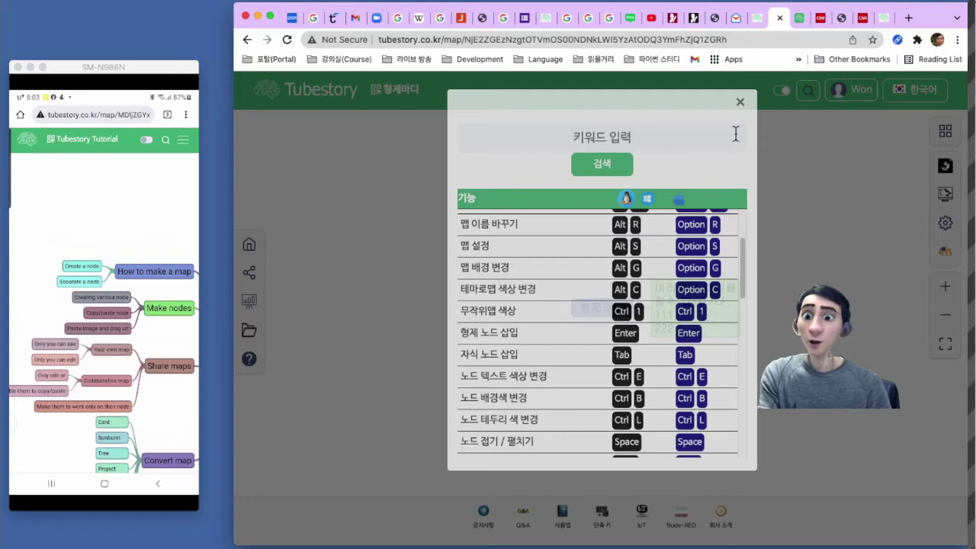
click(740, 103)
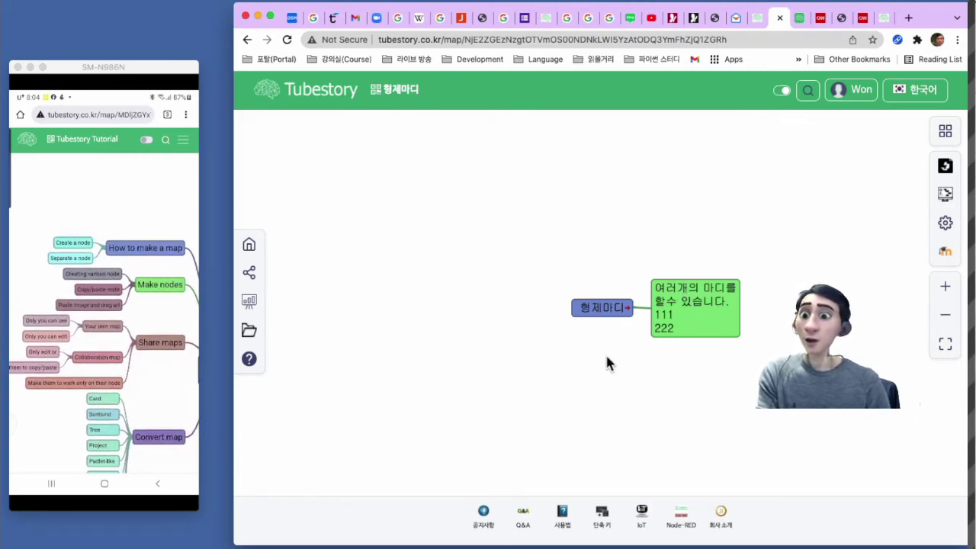
click(610, 385)
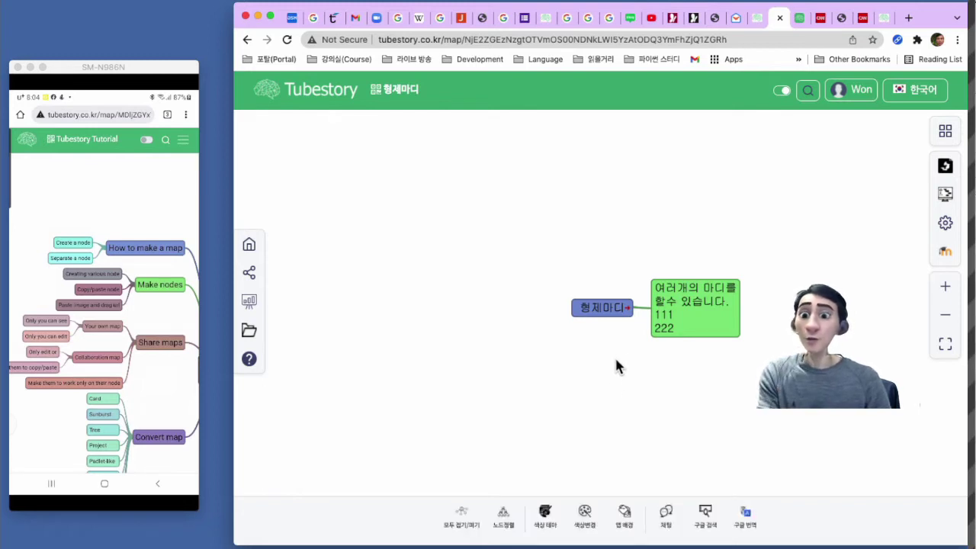
Step: Add four child nodes labelled 1, 2, 3 and 4 to the four-line text node
click(666, 317)
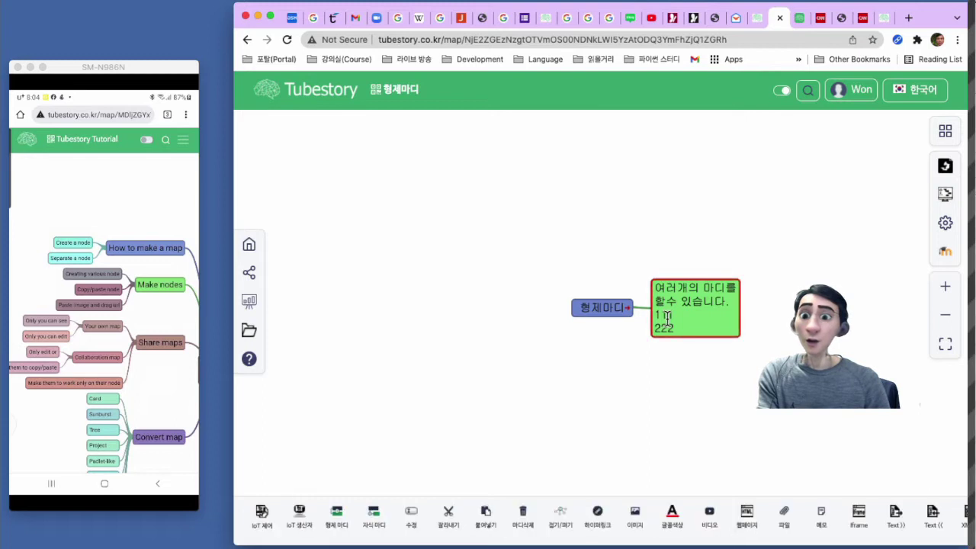
key(Tab)
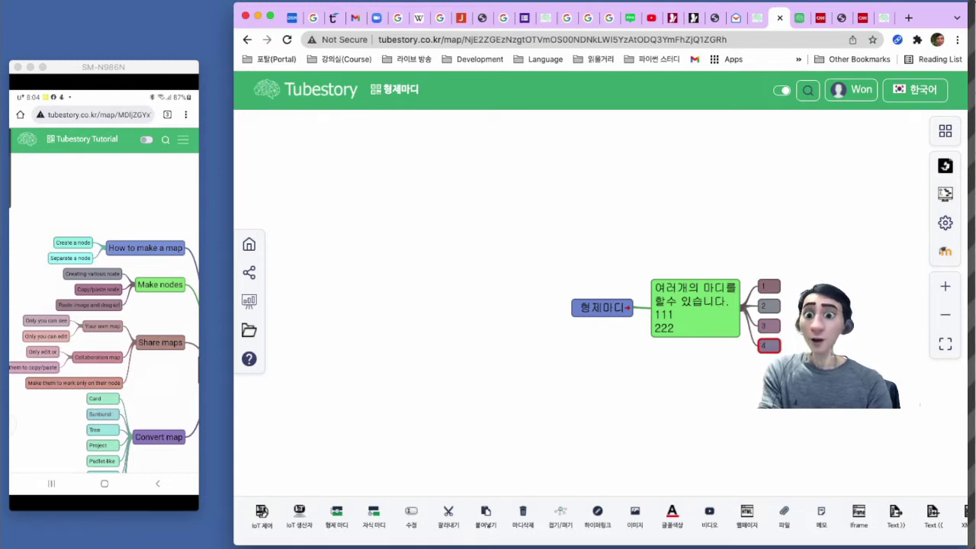
drag(591, 384, 450, 357)
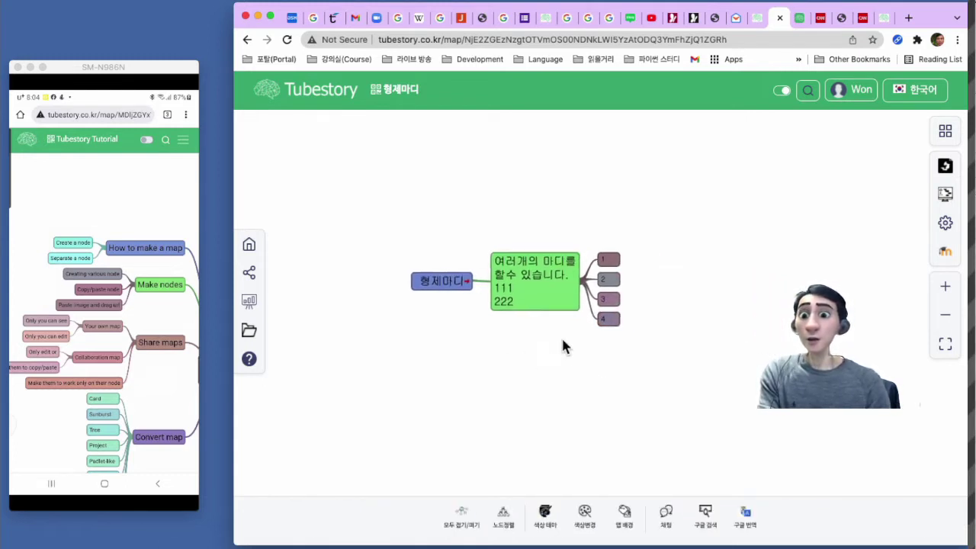
Step: Cut node 1 and paste it as a child of the central 형제마디 node
click(608, 261)
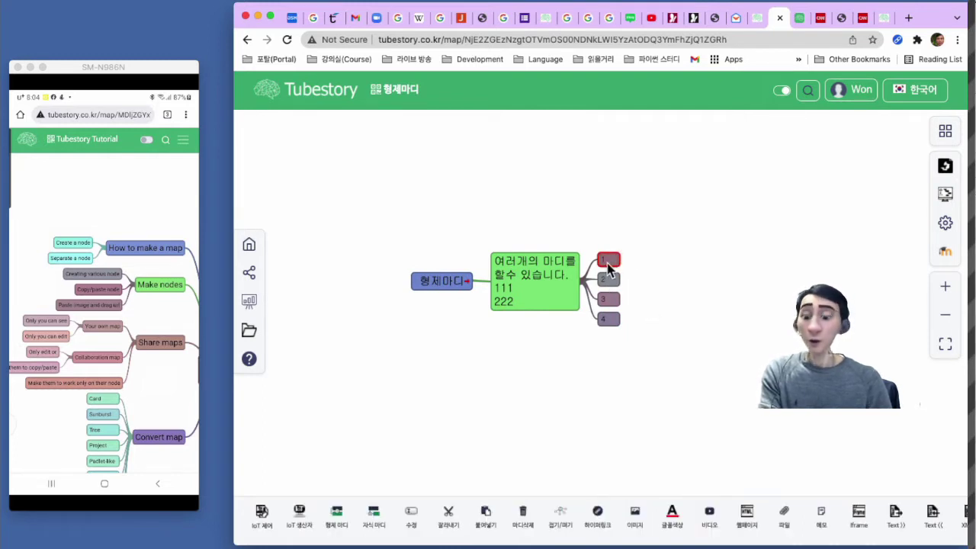
key(Delete)
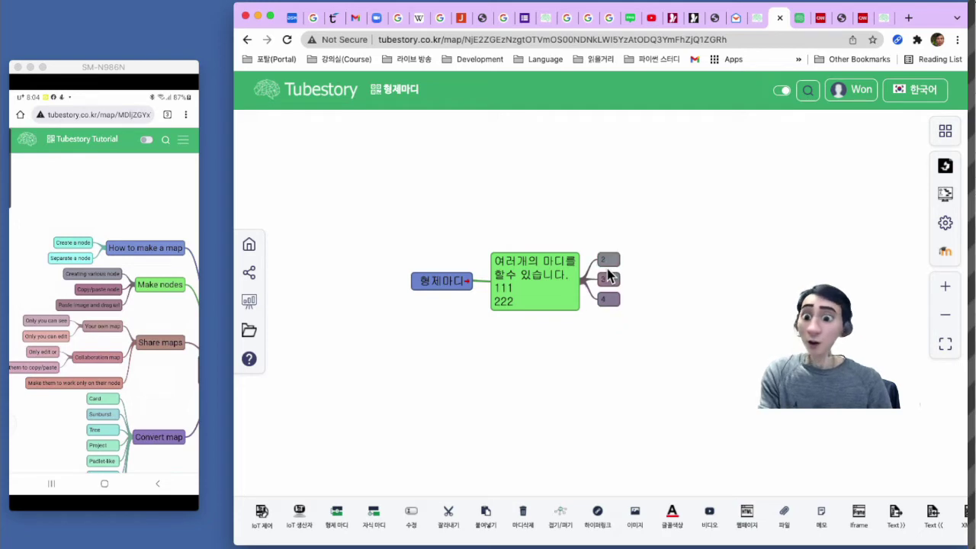
click(449, 282)
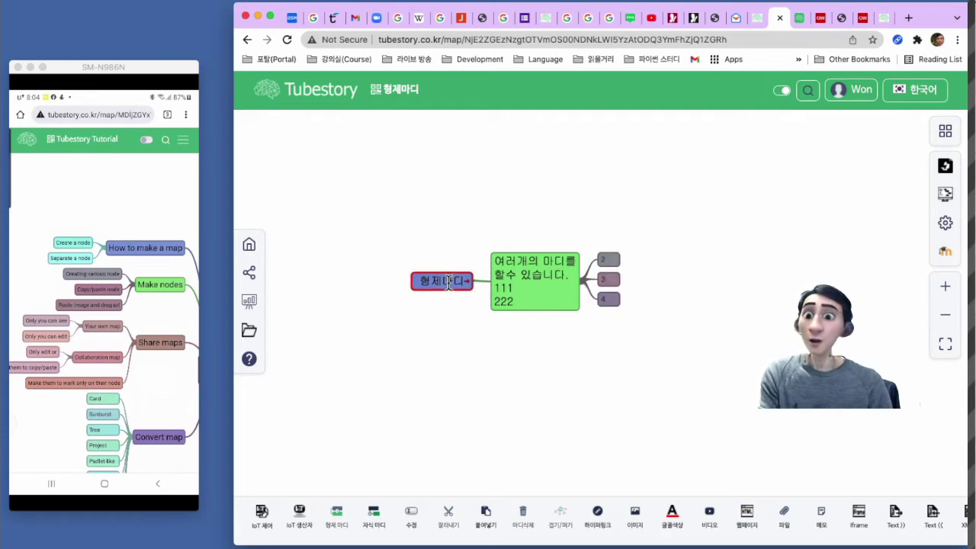
key(ctrl+v)
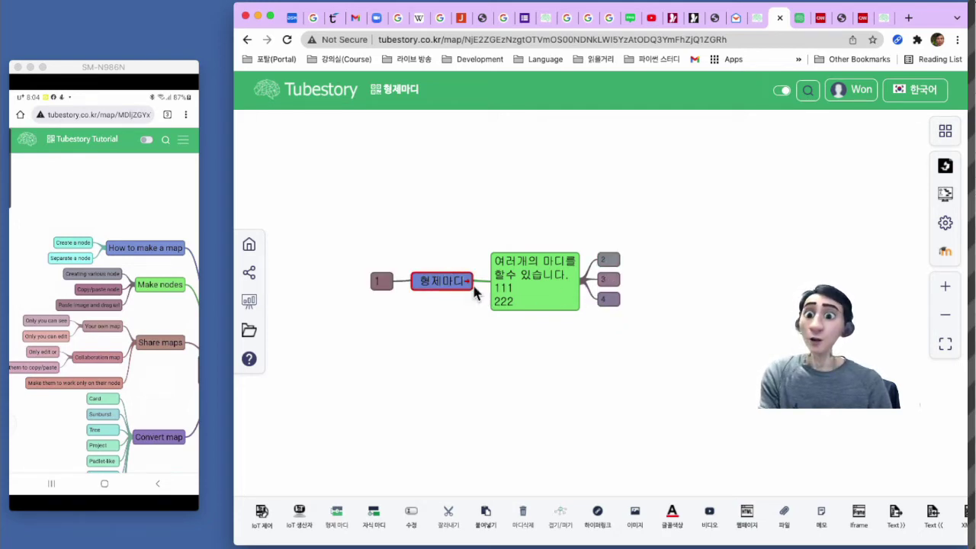
Step: Cut nodes 2, 3 and 4 together and paste them as children of node 1
click(608, 261)
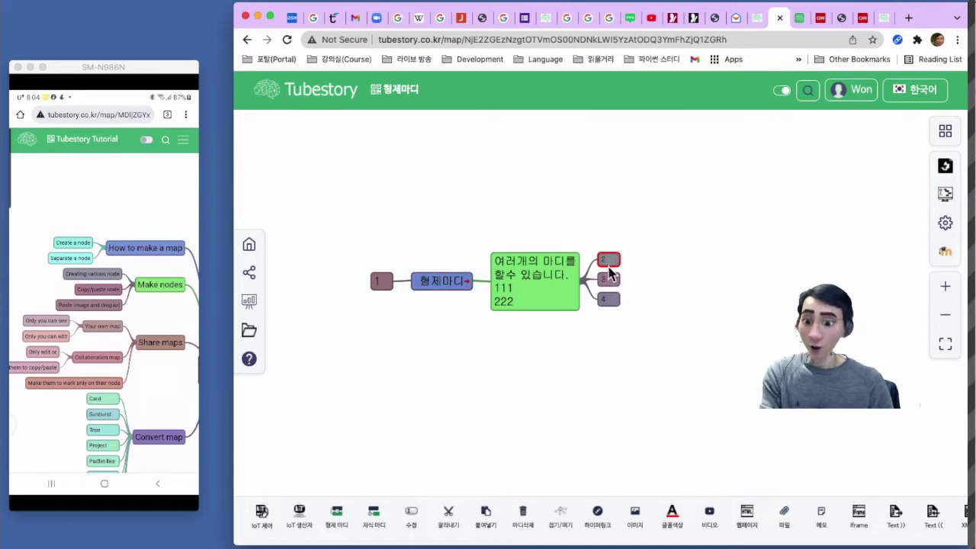
shift+click(609, 280)
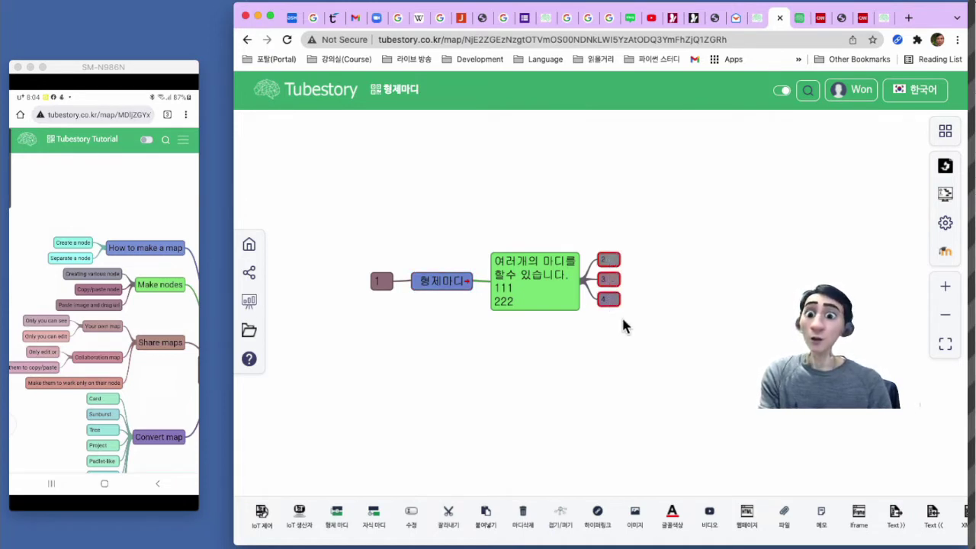
key(Delete)
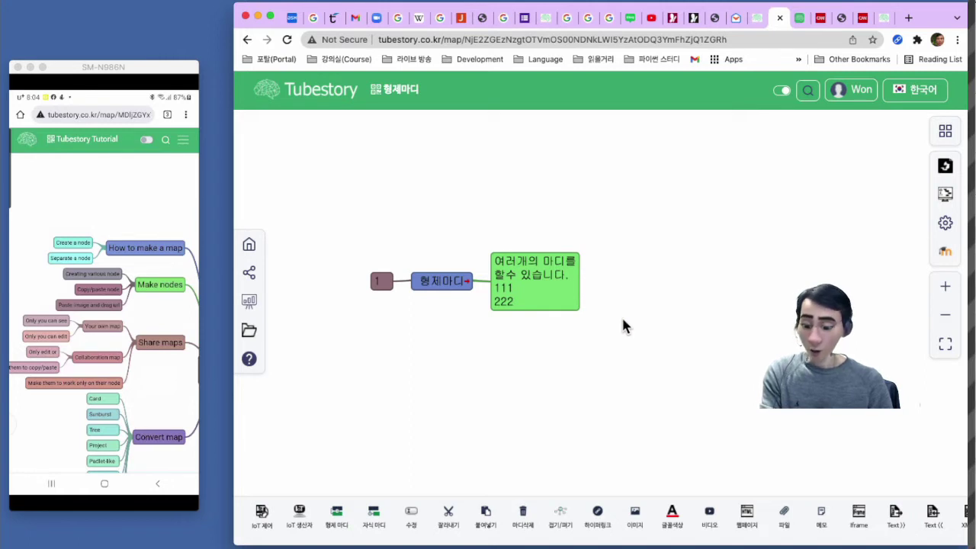
click(379, 281)
key(ctrl+v)
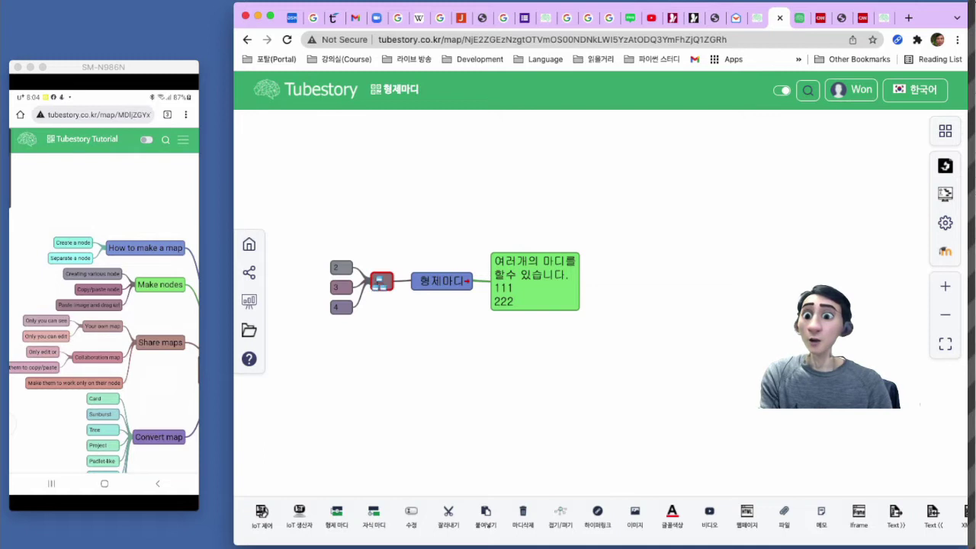
Step: Move node 1 with its children under the four-line text node, and reattach node 3 to the central 형제마디 node
drag(391, 299, 577, 302)
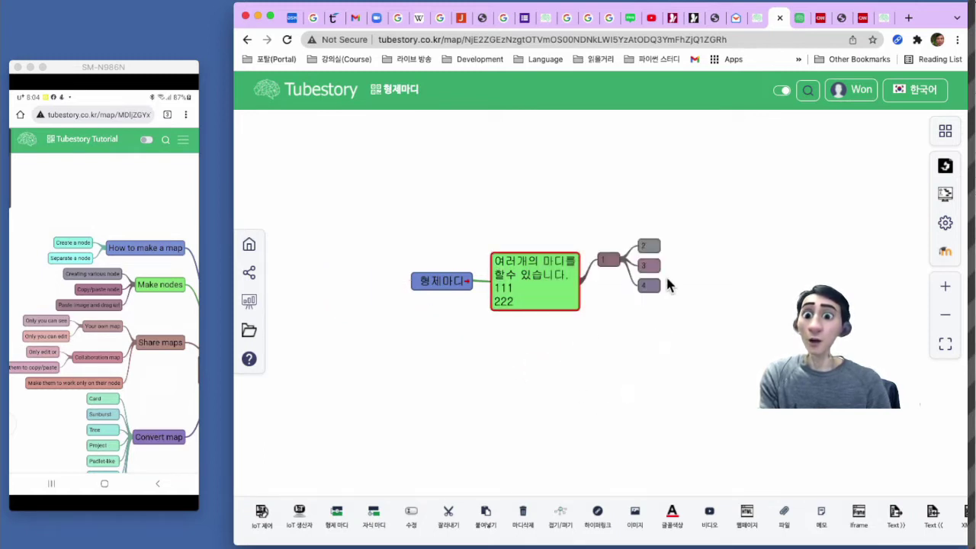
drag(654, 274, 426, 285)
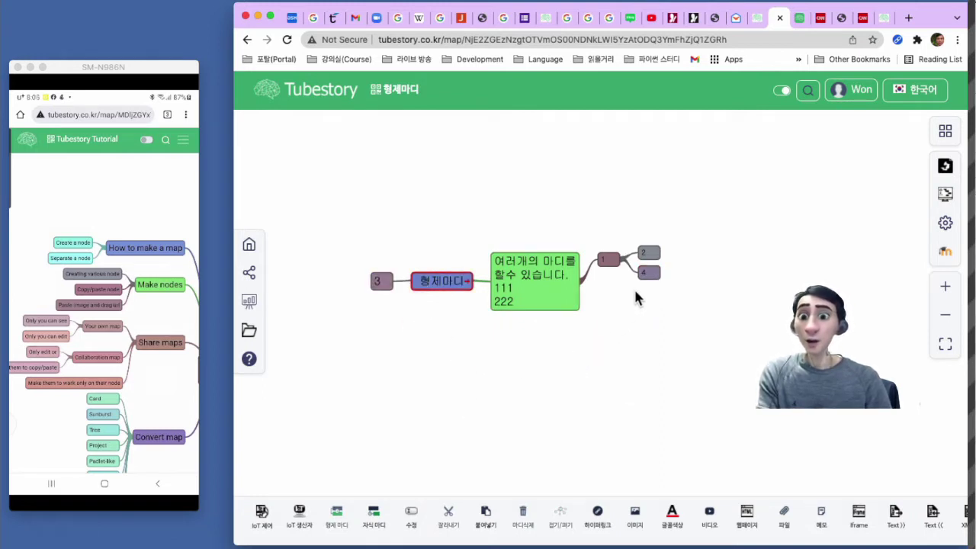
click(687, 335)
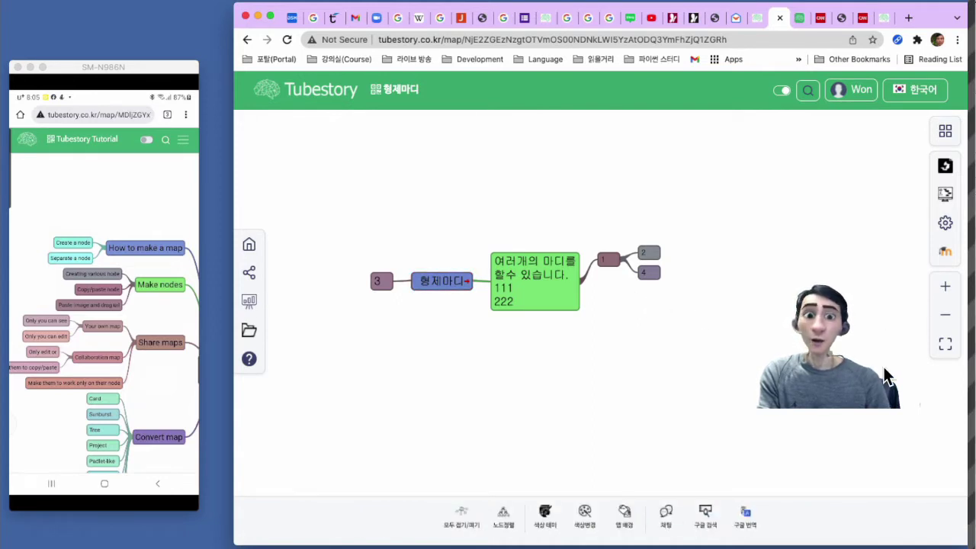
click(831, 372)
drag(835, 381, 782, 265)
click(806, 405)
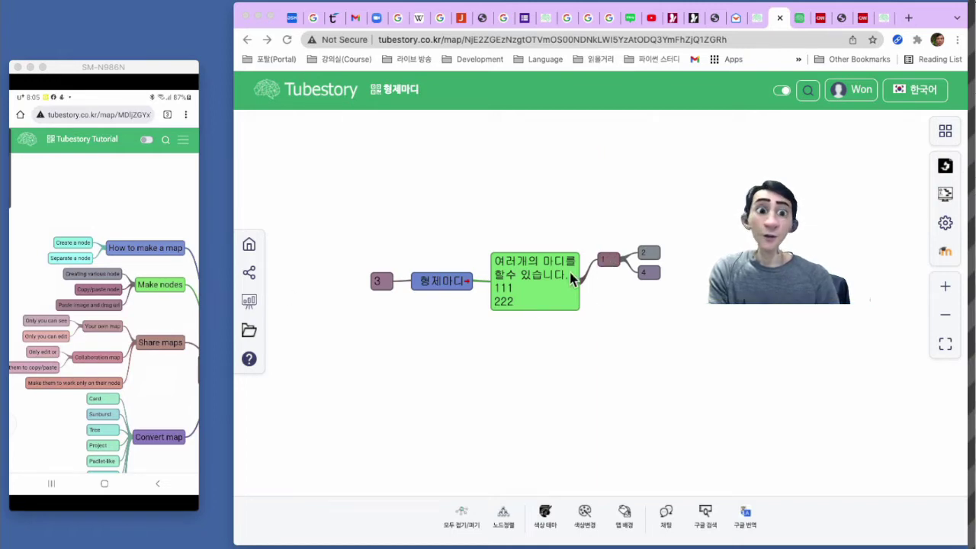
Step: Look through the image sources for node 1, and search Google images for 사자
click(609, 264)
click(607, 263)
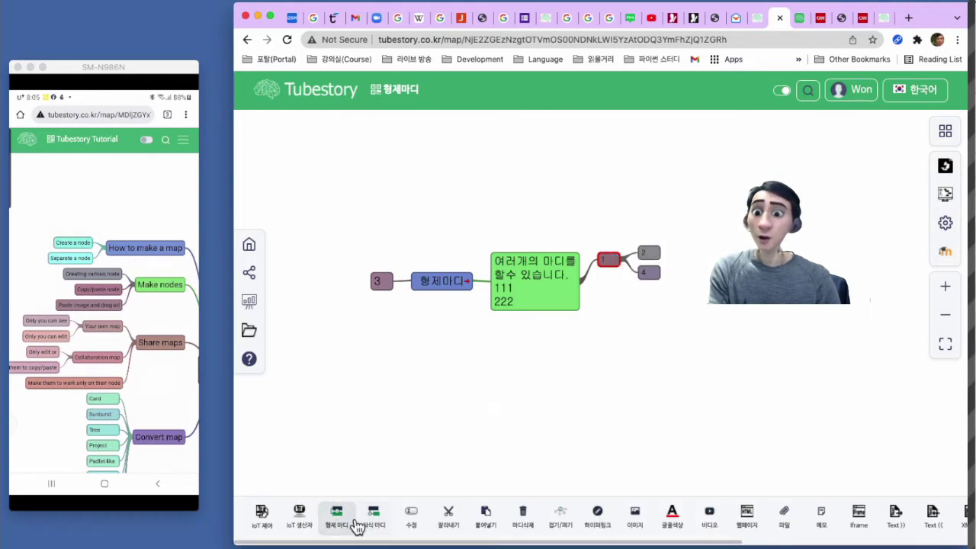
click(634, 526)
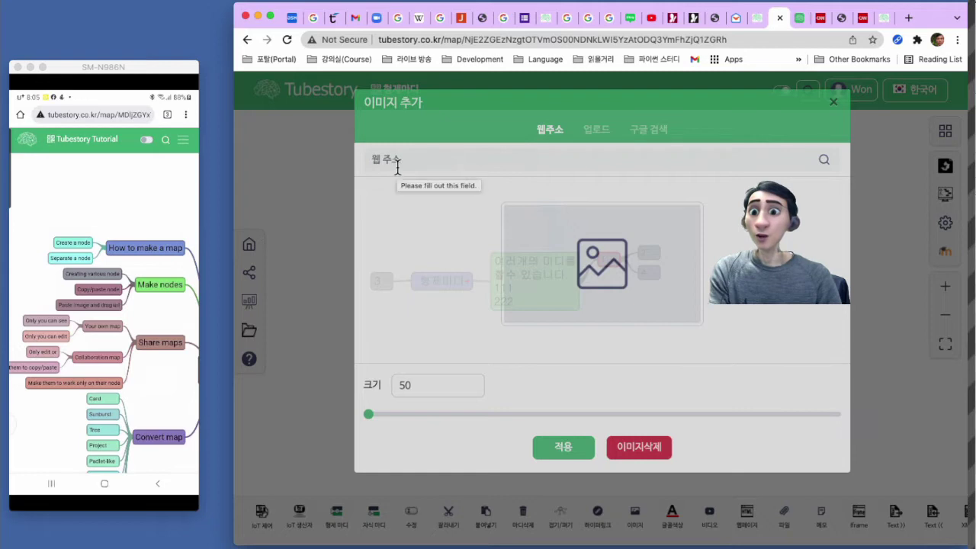
click(596, 130)
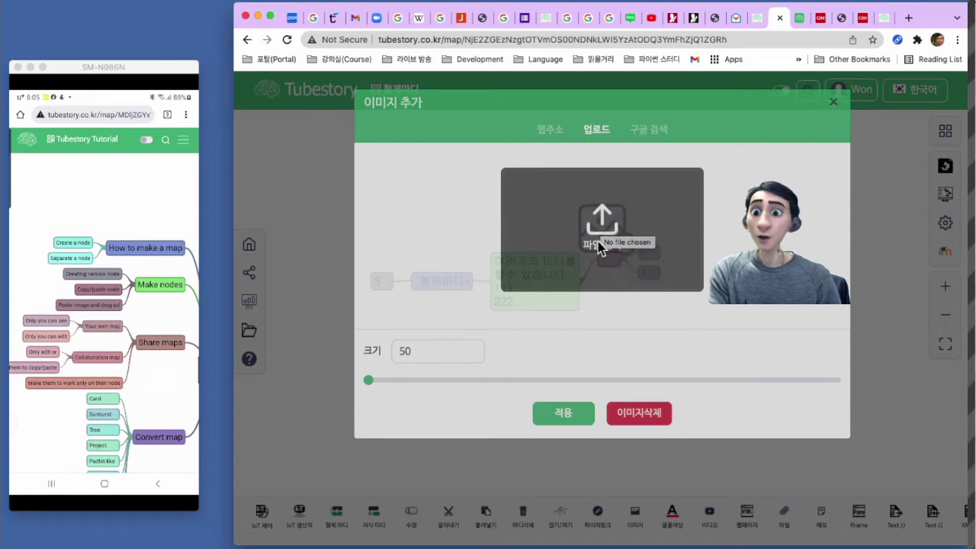
click(649, 140)
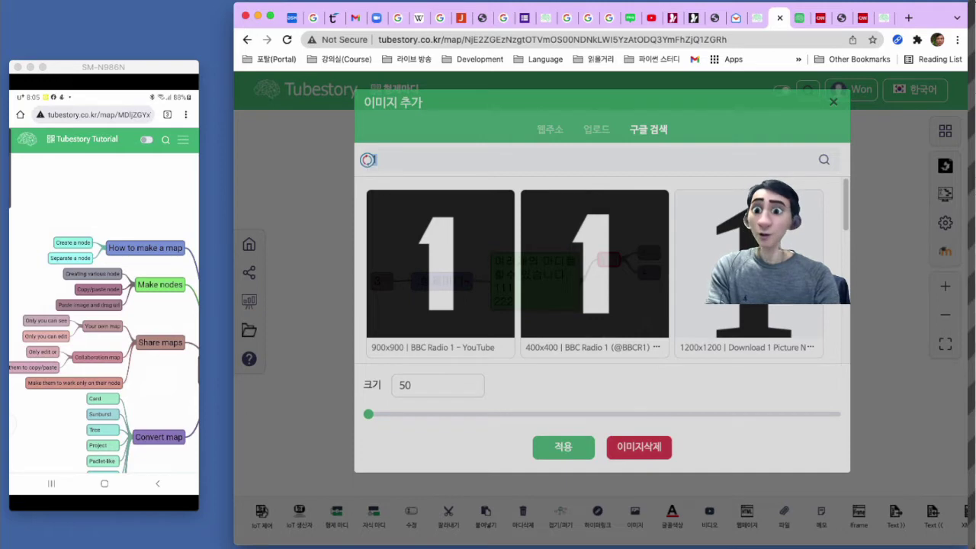
key(Return)
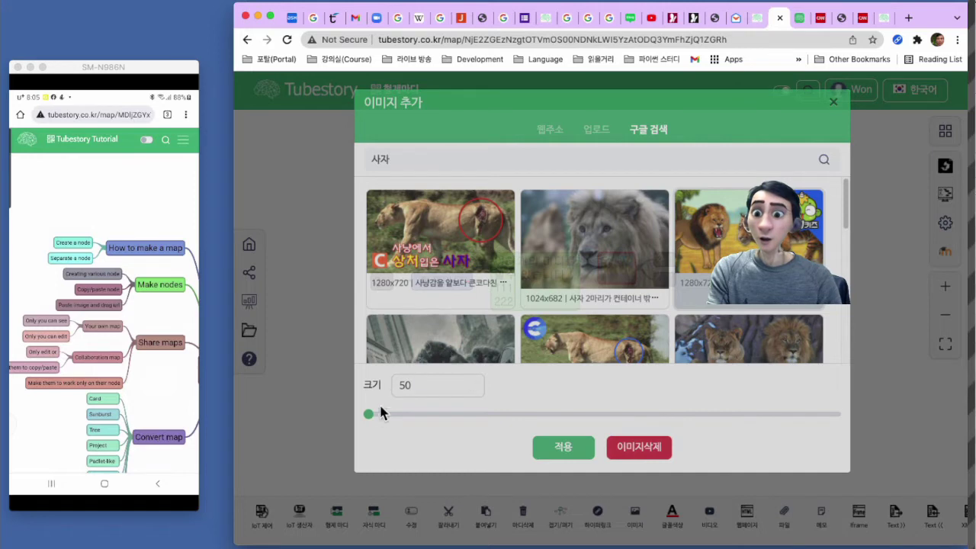
Step: Add the lion-and-tiger cartoon picture to node 1 at size 169
drag(371, 421, 455, 425)
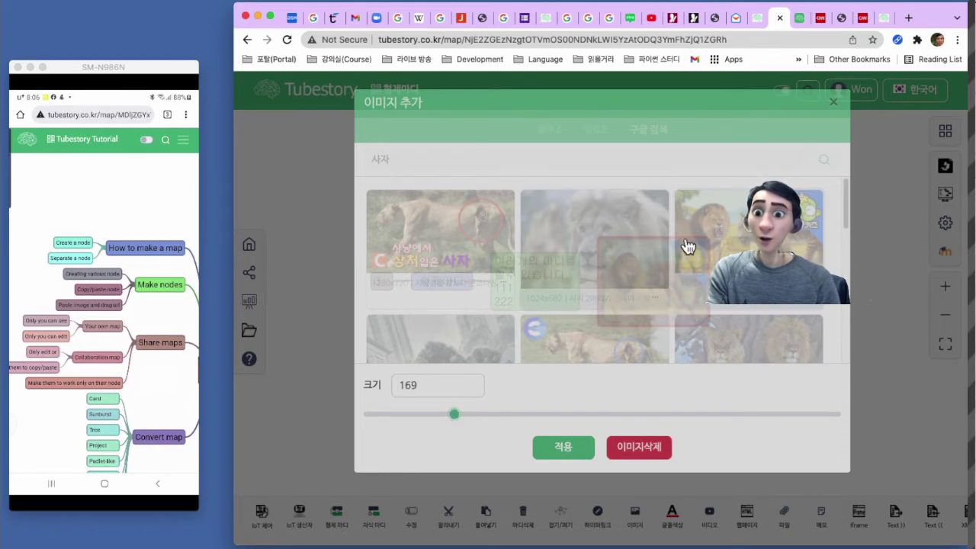
click(563, 448)
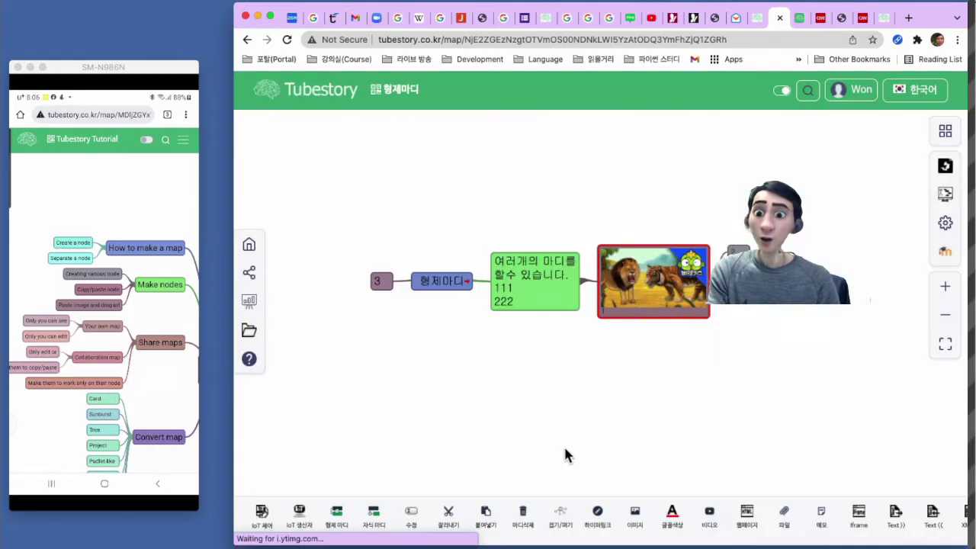
click(656, 342)
drag(630, 334, 553, 362)
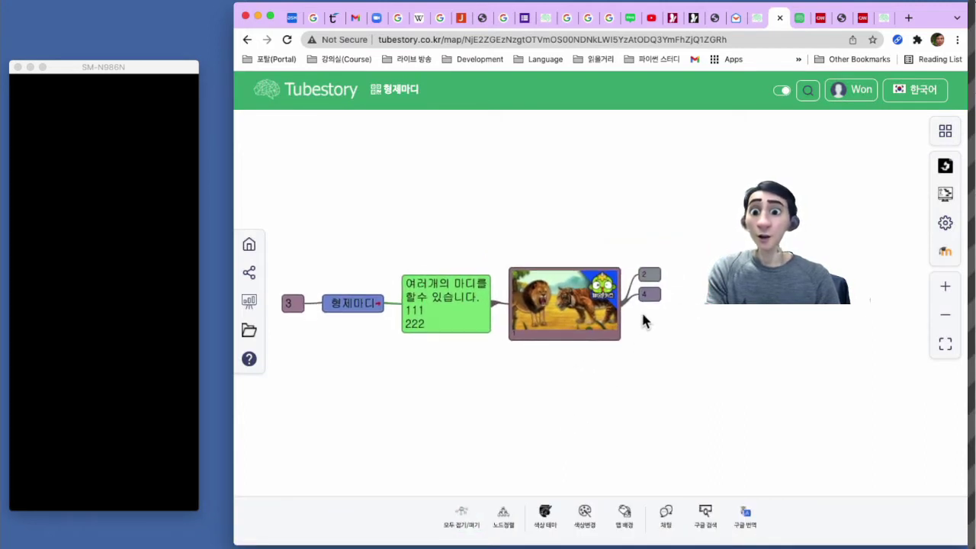
Step: Start adding a YouTube video to node 2, search for 사자, and browse the results
click(648, 276)
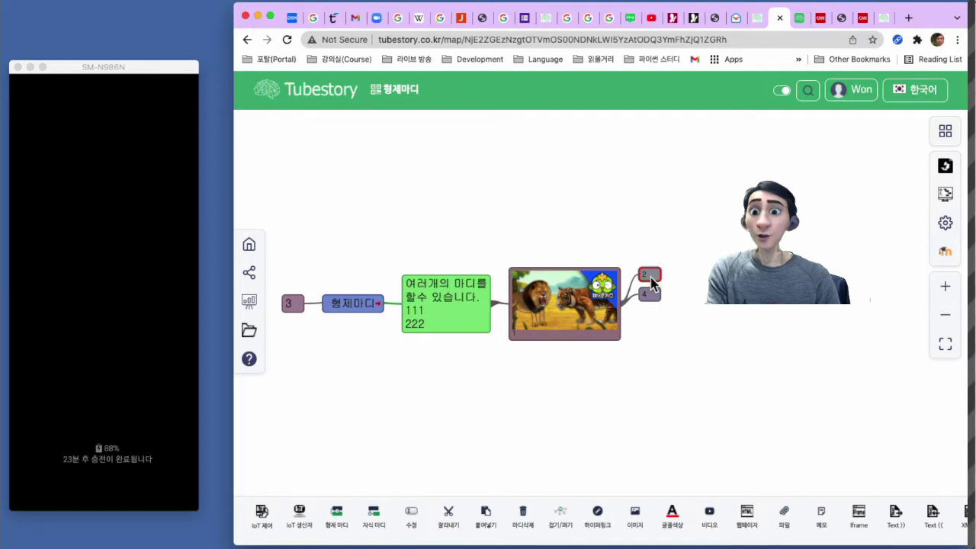
click(708, 518)
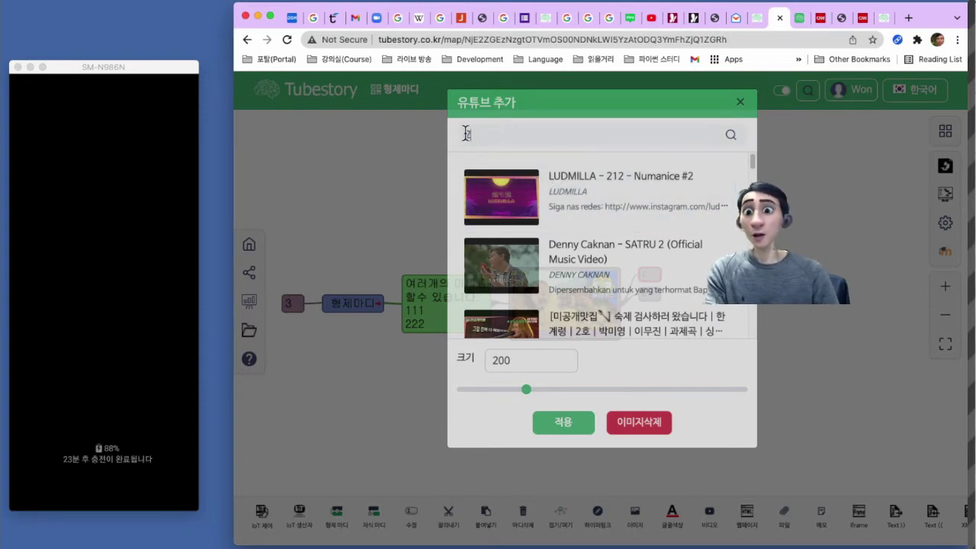
double_click(466, 134)
text(노래)
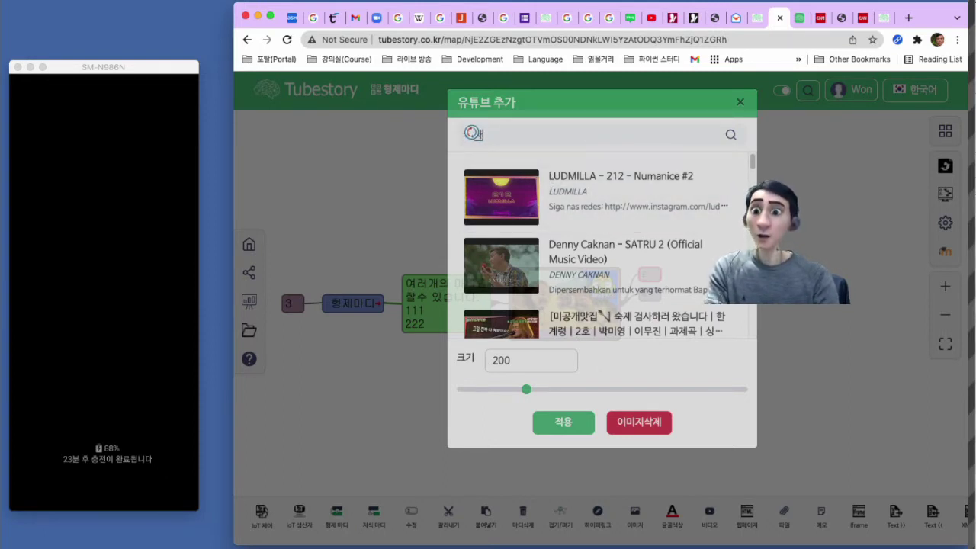
key(Return)
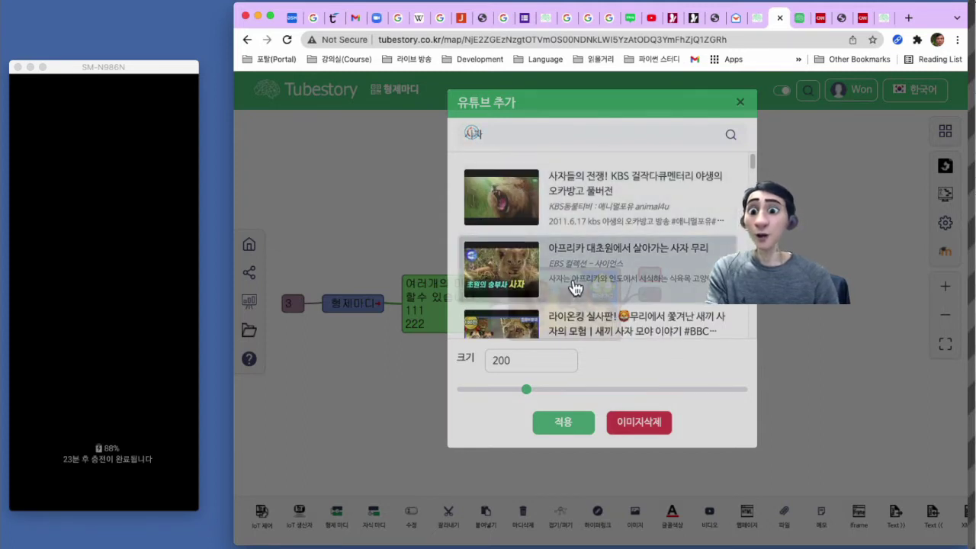
scroll(575, 287, down, 4)
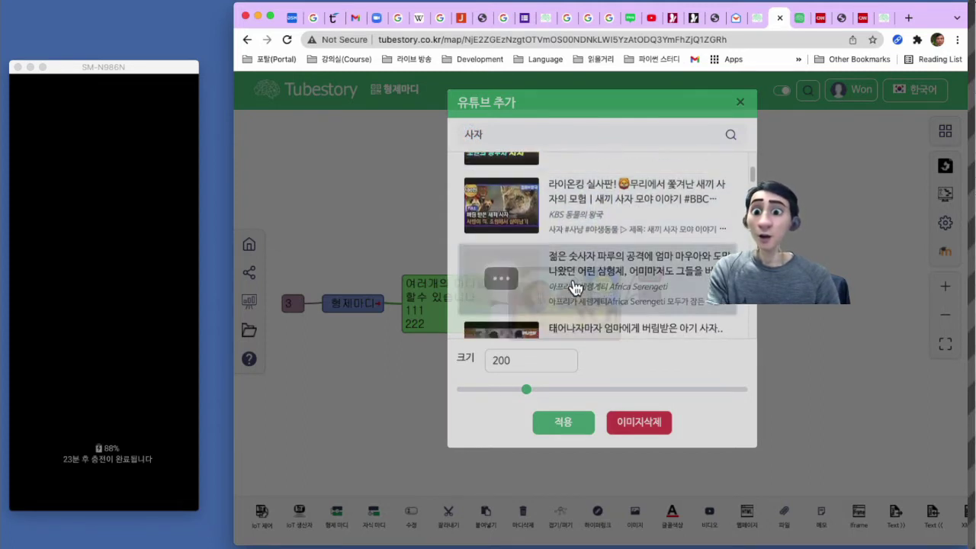
scroll(575, 286, up, 4)
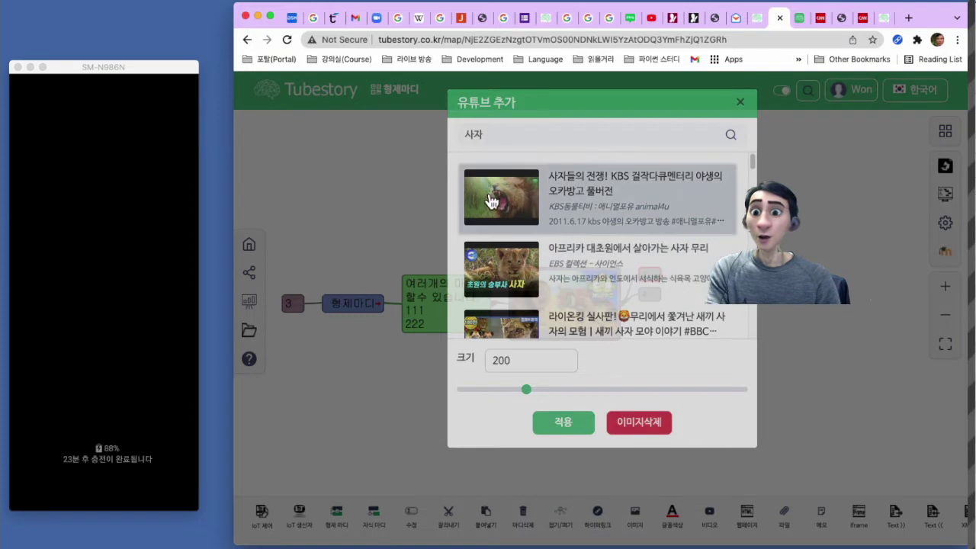
Step: Embed the 사자들의 전쟁! KBS documentary video in node 2 at size 237
click(492, 201)
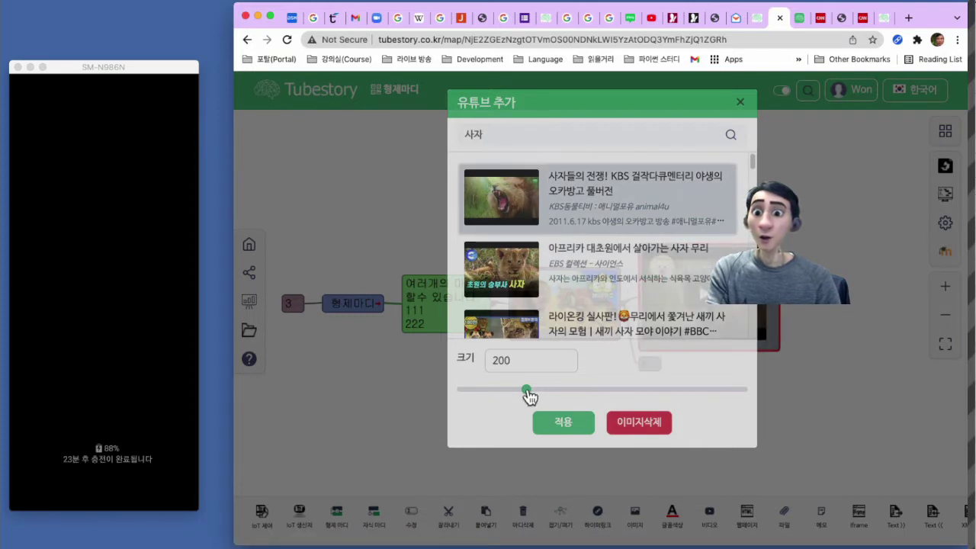
mouse_move(529, 395)
mouse_down()
mouse_move(577, 396)
mouse_move(514, 399)
mouse_move(577, 402)
mouse_move(546, 401)
mouse_up()
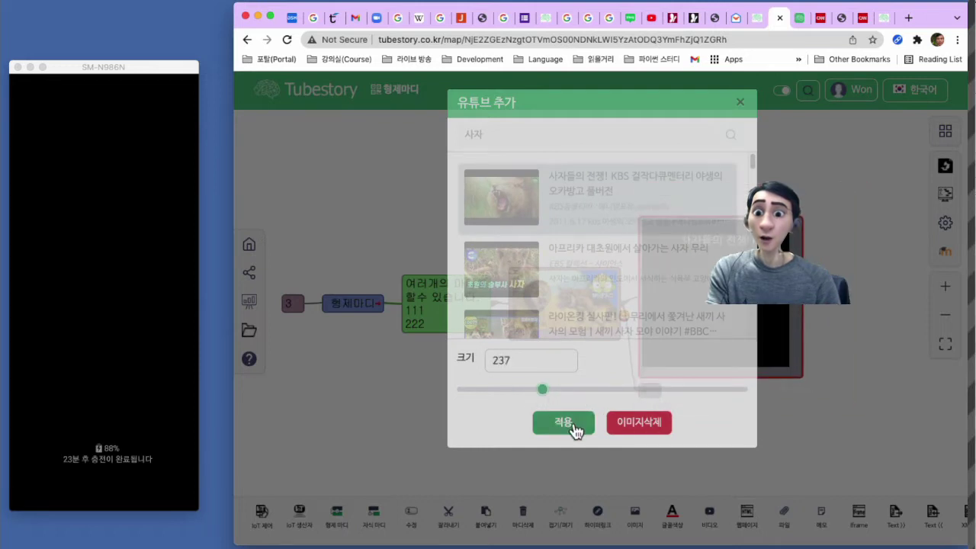
click(574, 431)
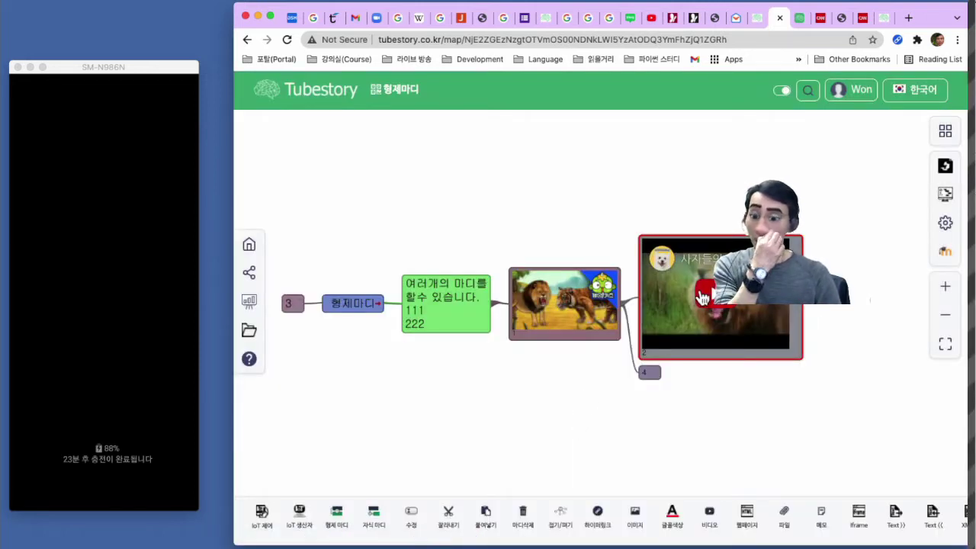
Step: Play the embedded video in node 2, and open its linked YouTube page and close it again
click(778, 274)
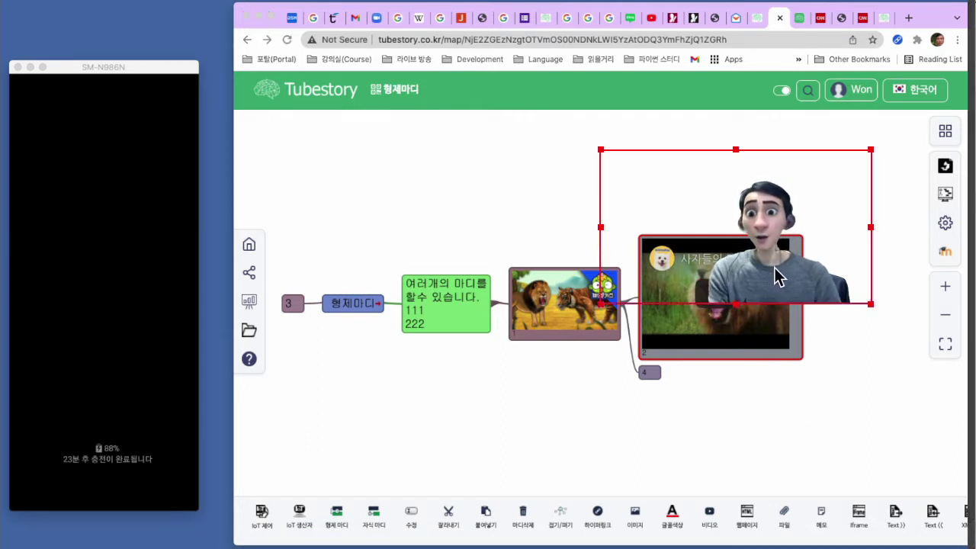
drag(775, 276, 856, 357)
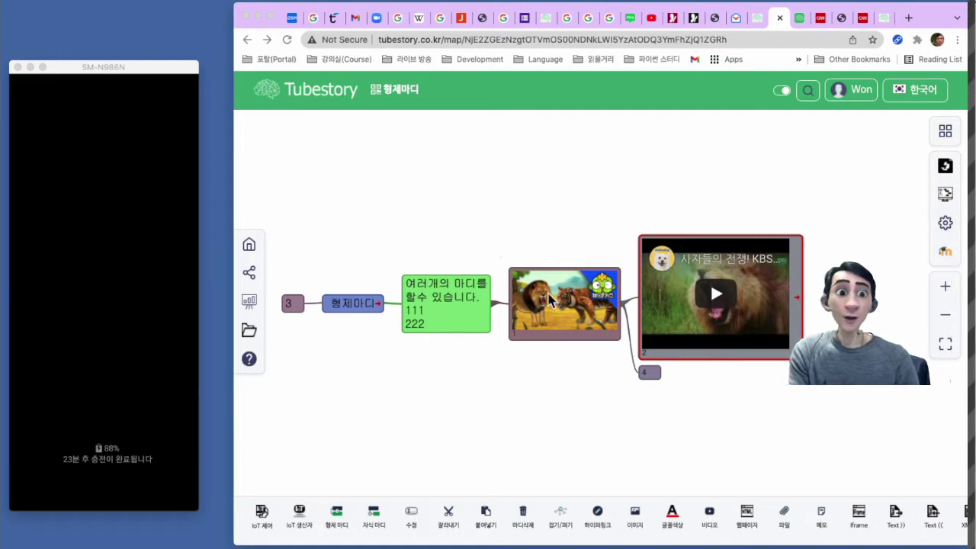
click(725, 301)
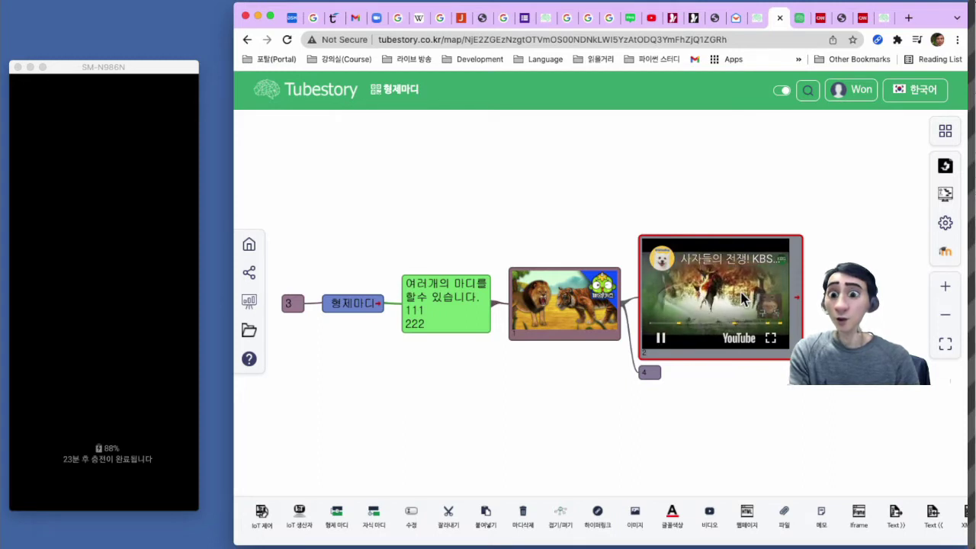
click(799, 306)
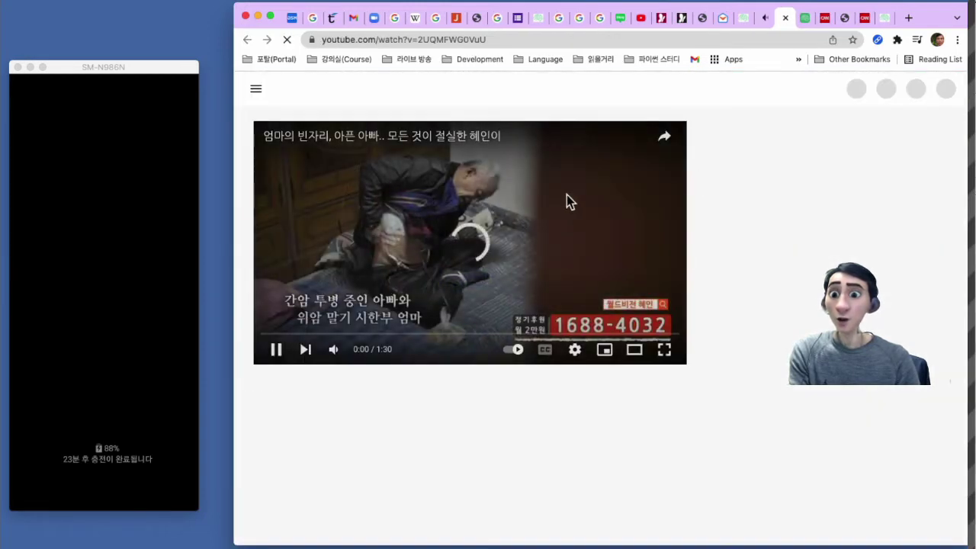
click(785, 20)
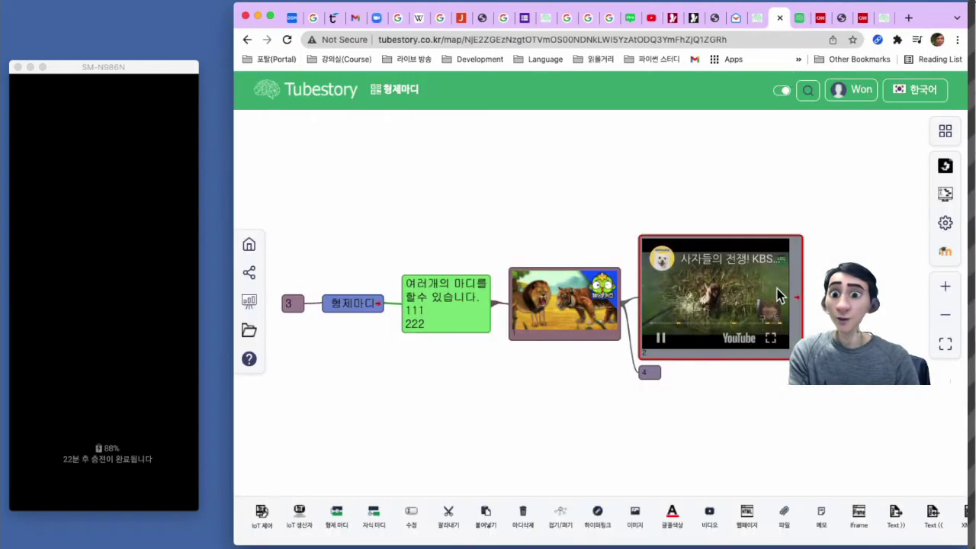
click(716, 447)
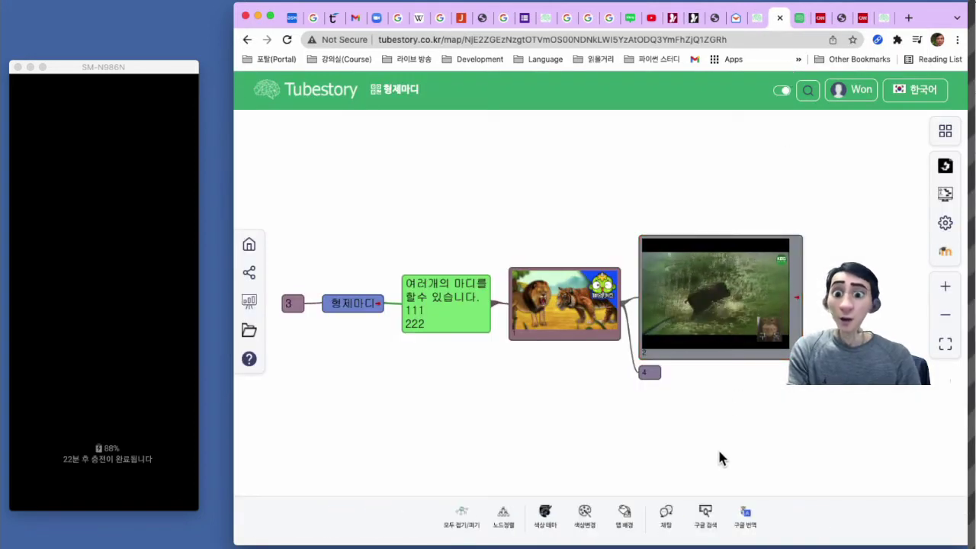
Step: Embed a web page in node 4, adding a second line of arbitrary Korean characters below the default text
click(649, 372)
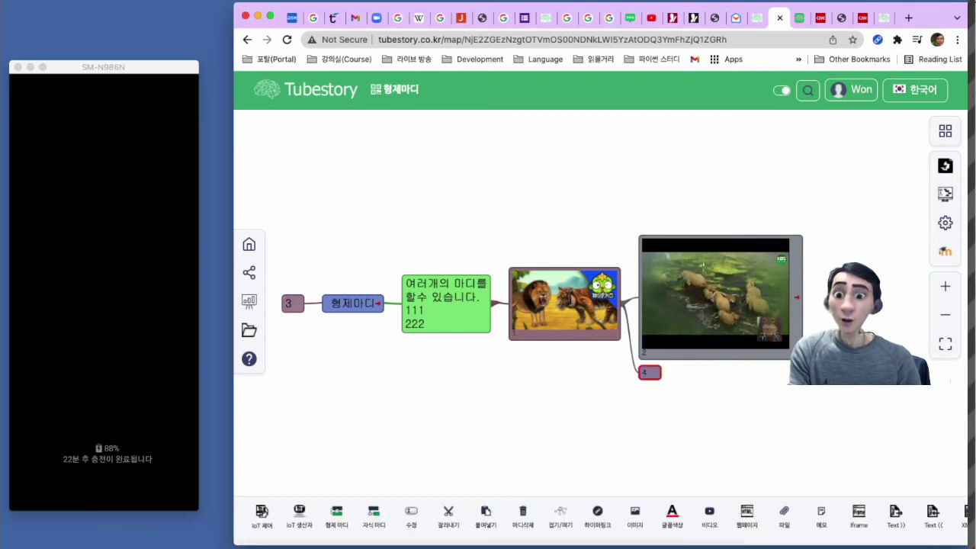
click(746, 525)
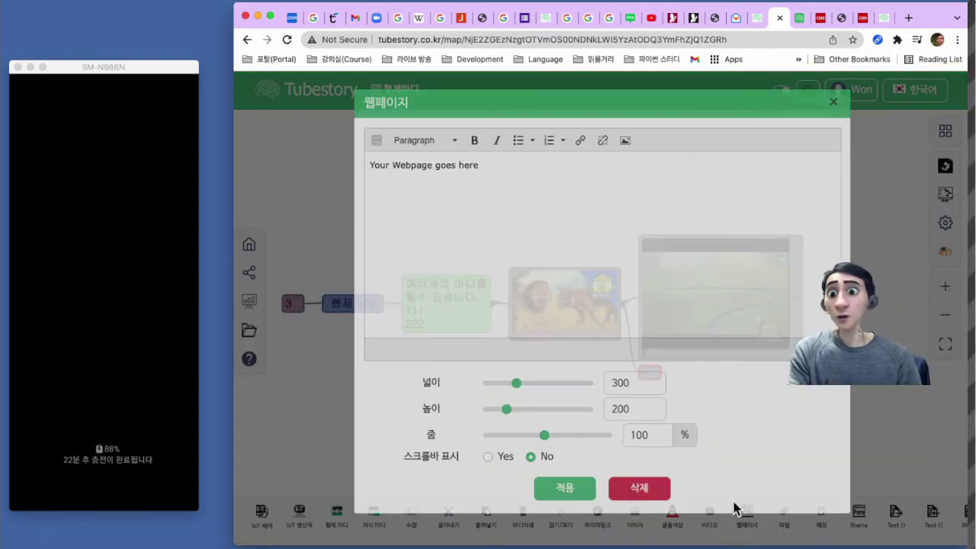
click(493, 164)
key(Return)
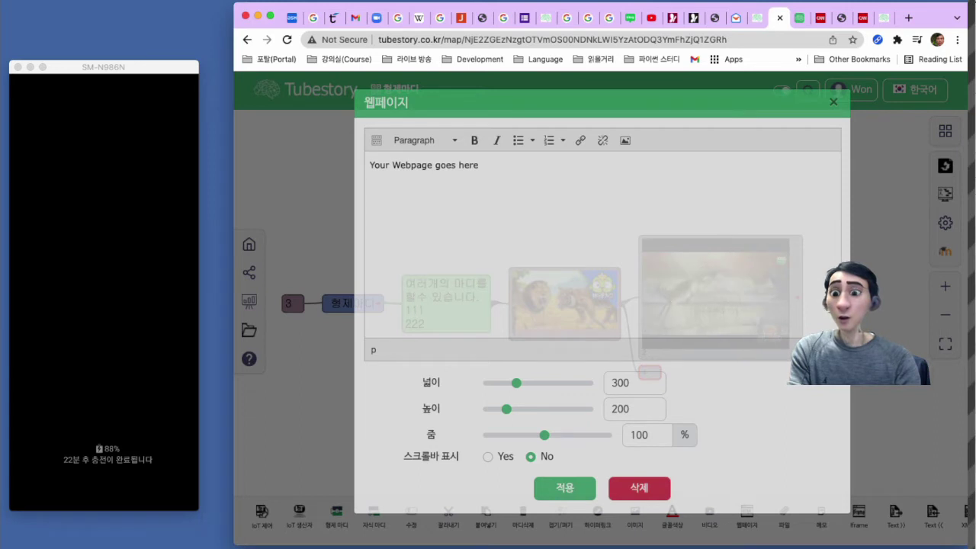
text(딮러얼롤ㄹ희)
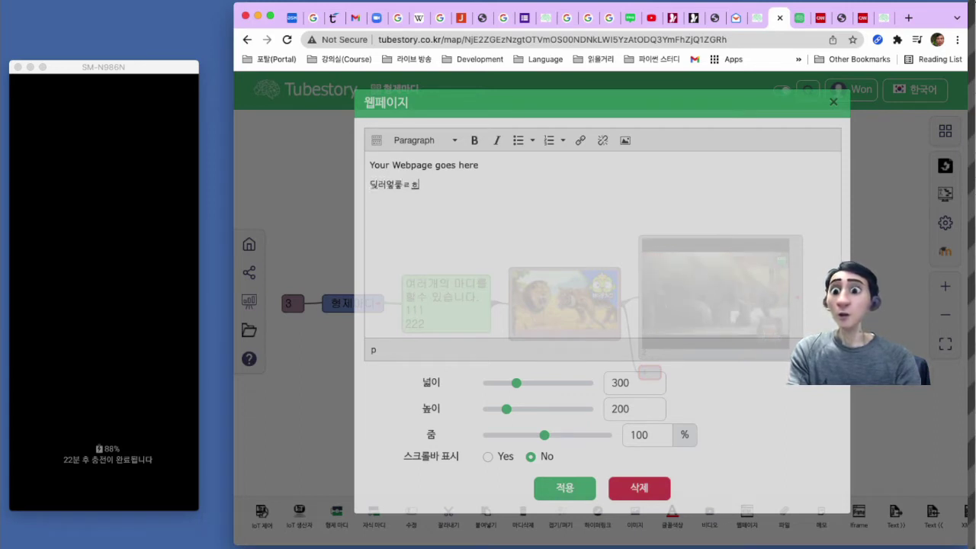
key(BackSpace)
text(ㄹㅎㄹㅎ)
key(Return)
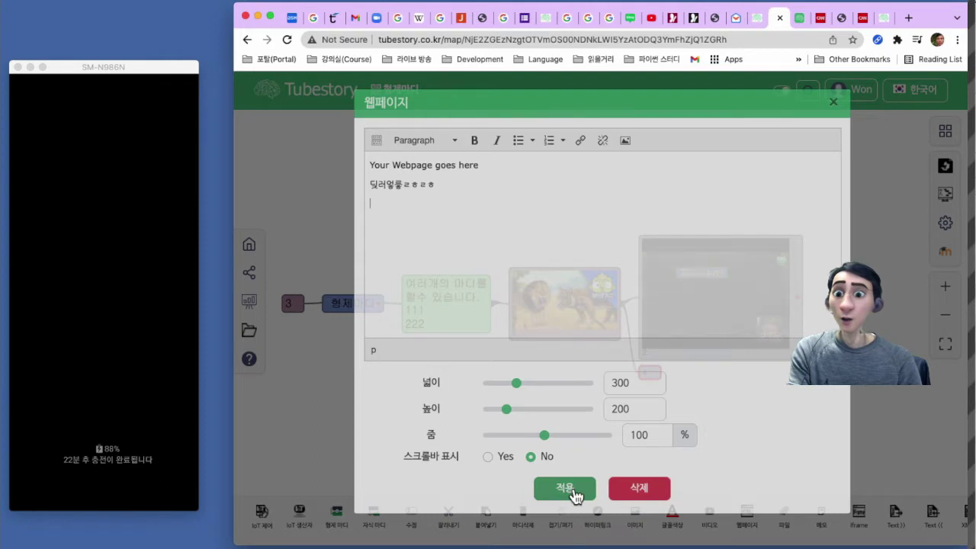
click(565, 488)
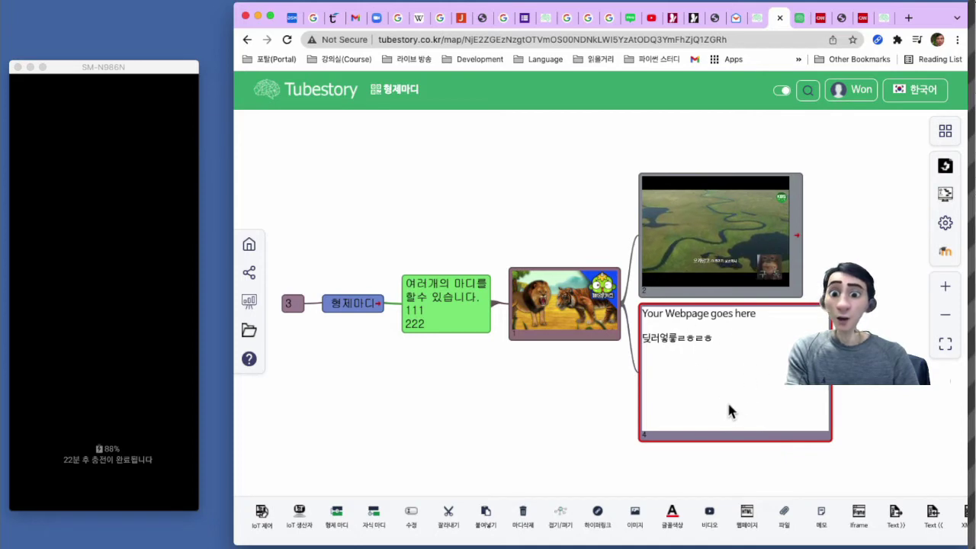
click(595, 405)
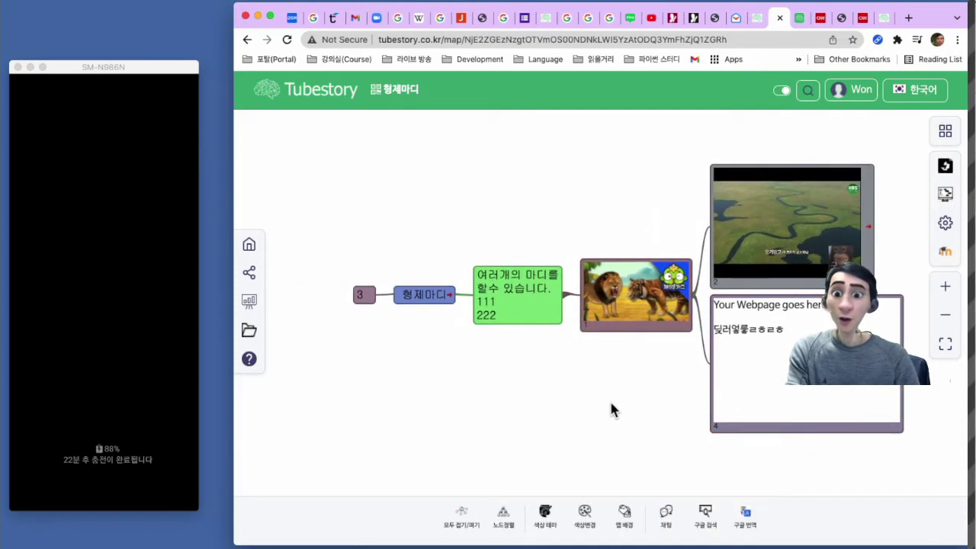
click(365, 301)
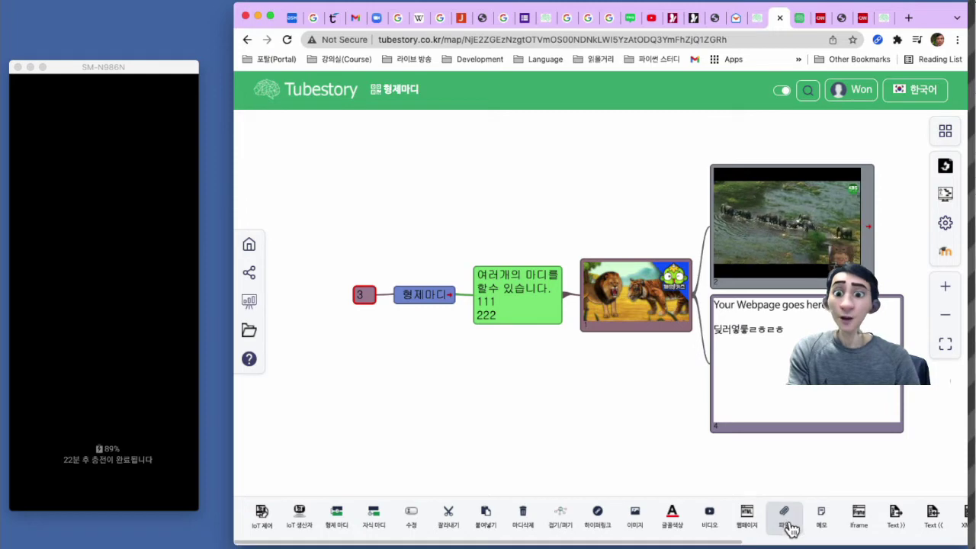
click(859, 515)
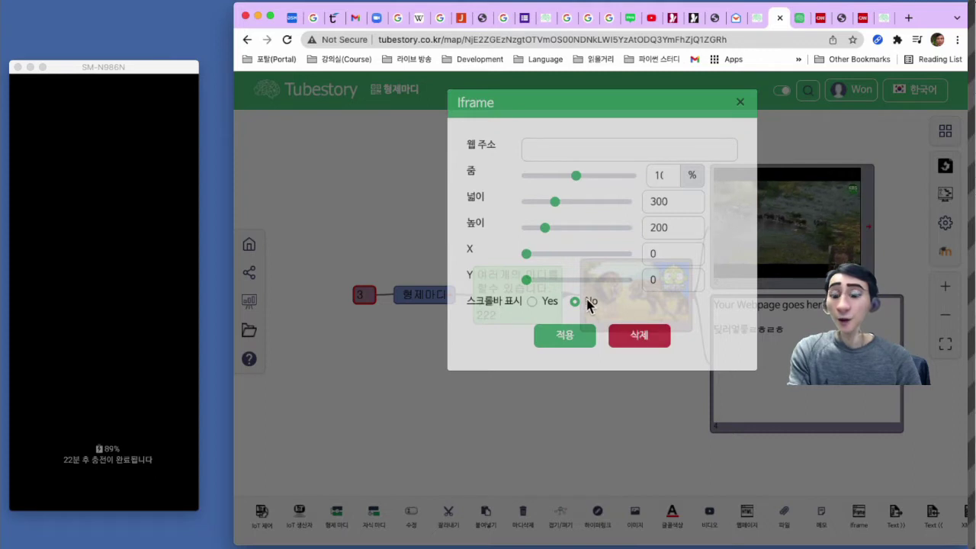
click(564, 145)
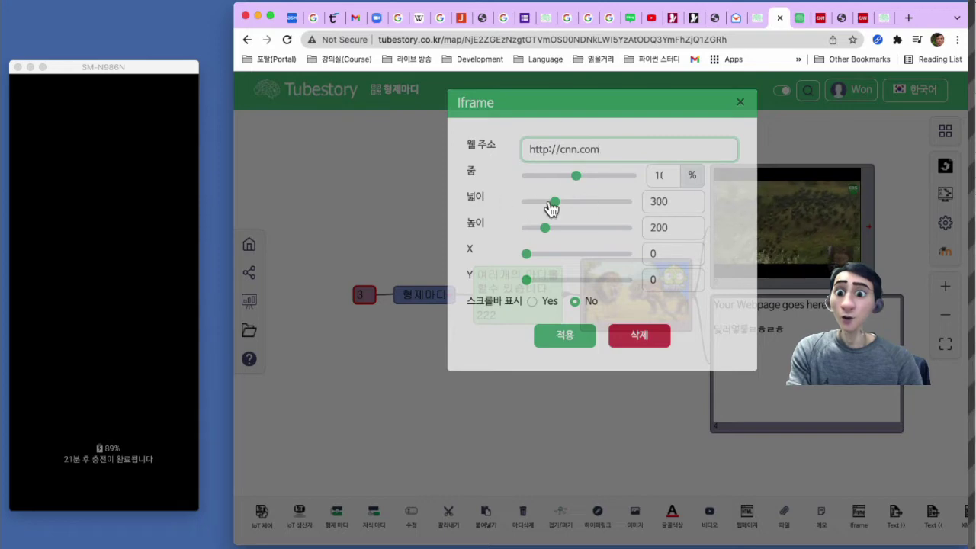
click(578, 339)
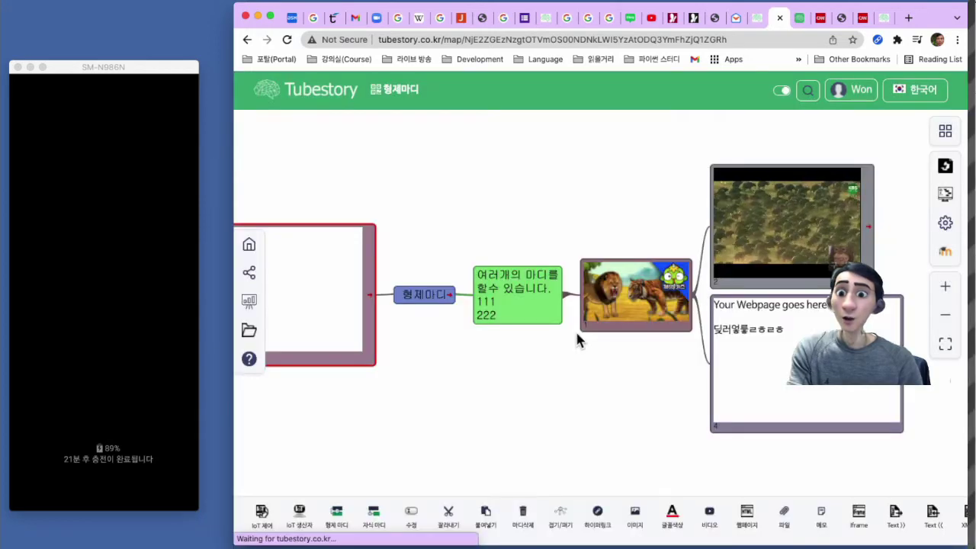
drag(463, 371, 591, 379)
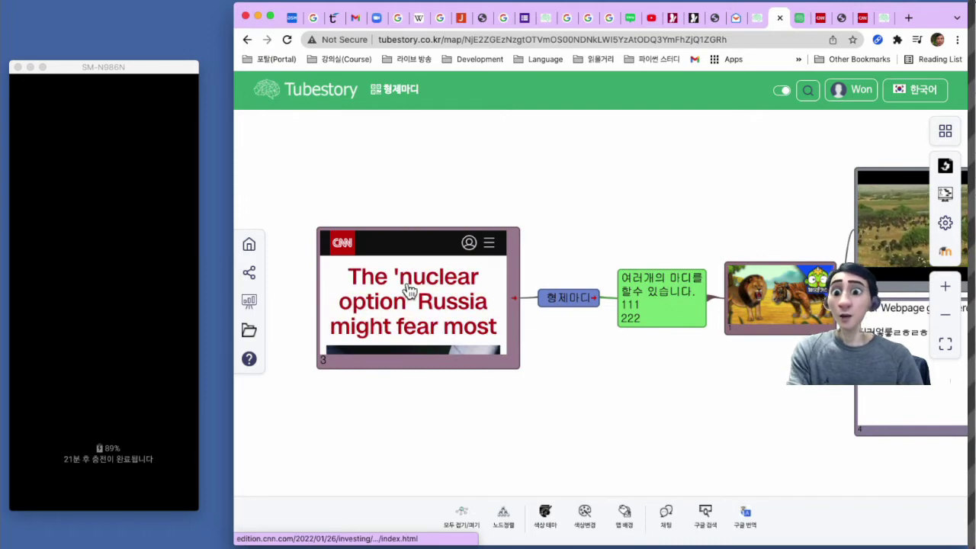
Step: Open the CNN page linked from node 3 in its own tab and return to the 형제마디 map
click(458, 307)
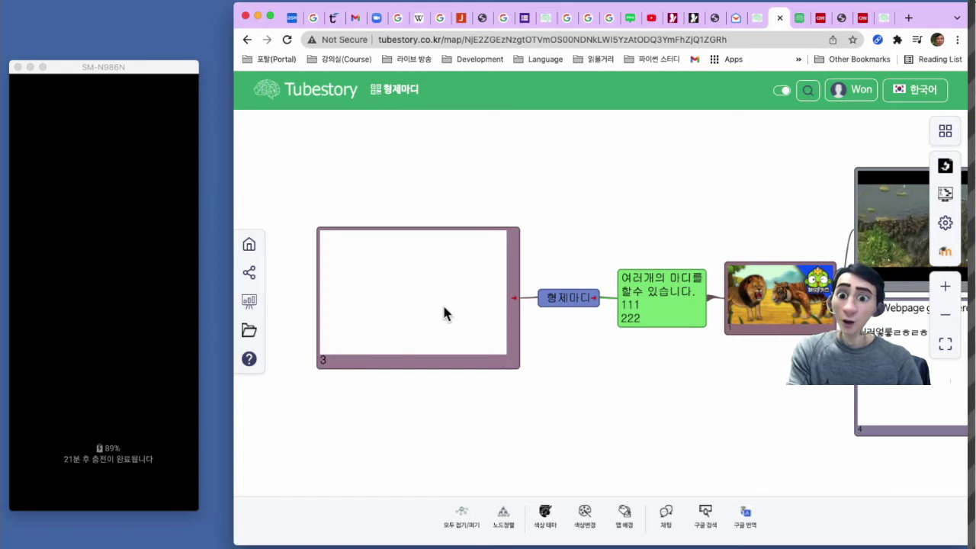
click(508, 372)
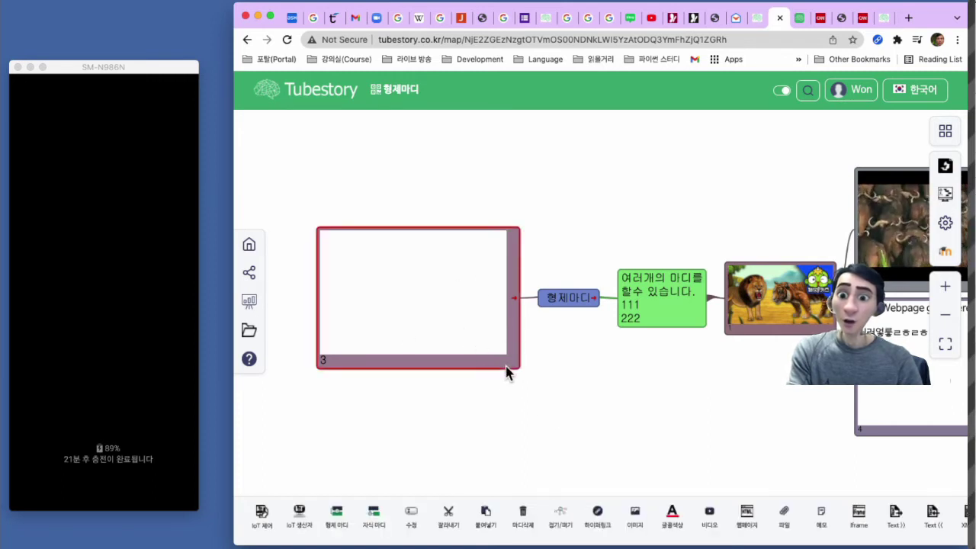
click(518, 305)
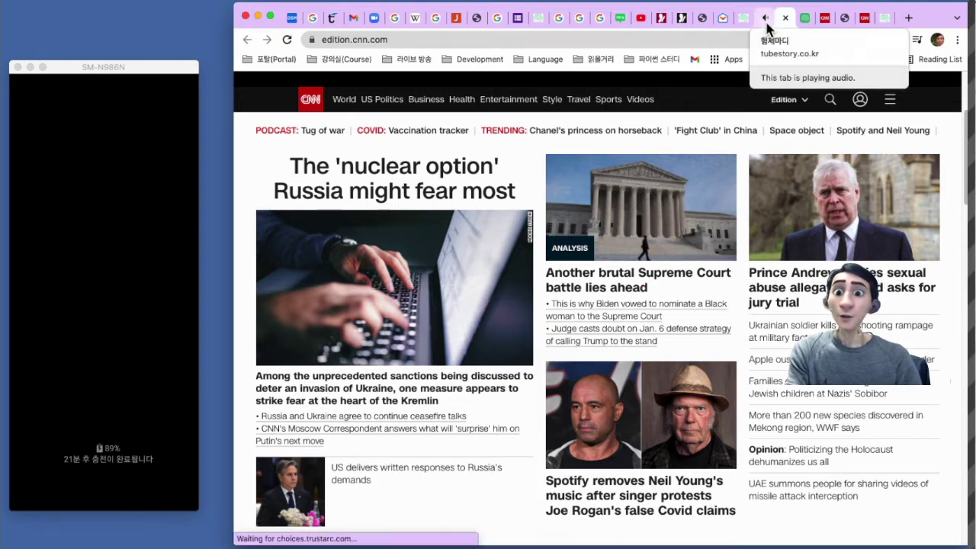
click(744, 28)
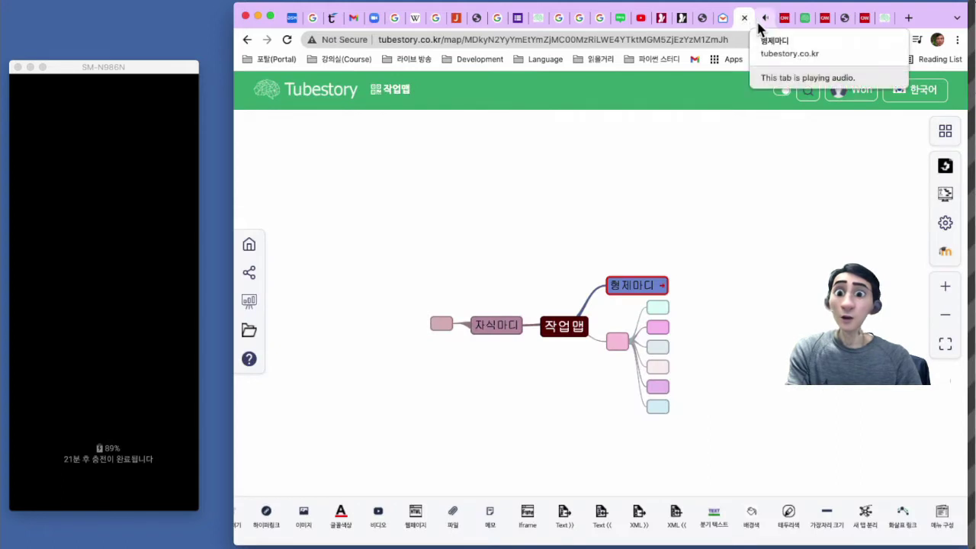
click(758, 25)
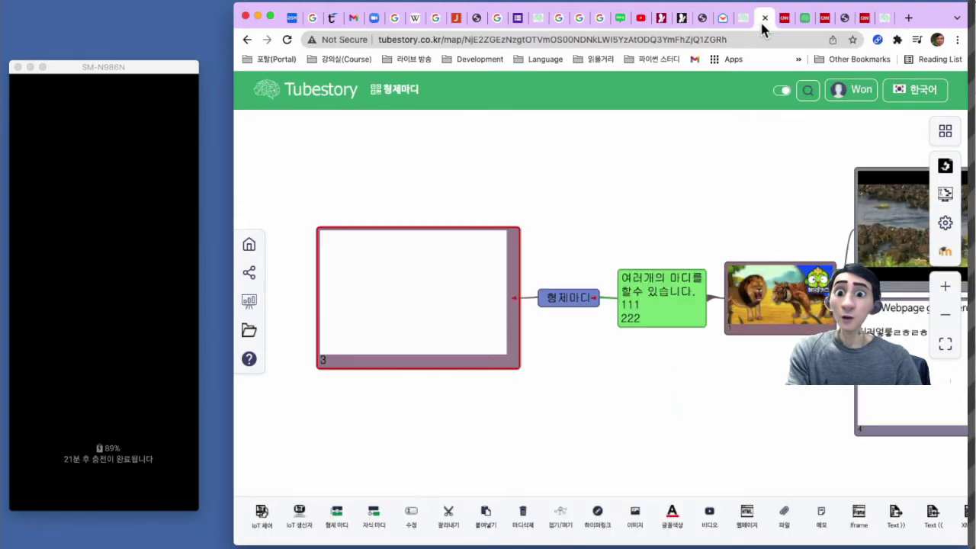
click(740, 222)
drag(757, 220, 684, 212)
click(581, 287)
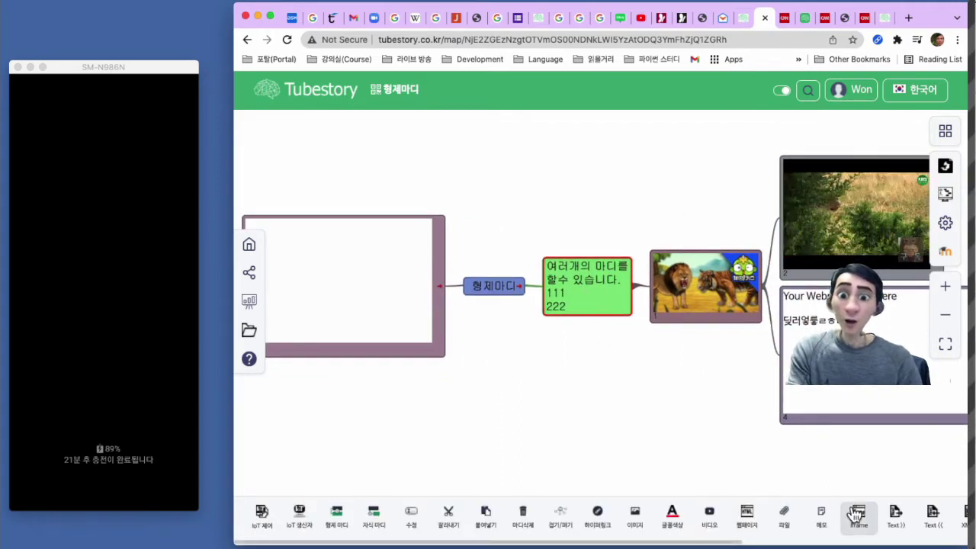
scroll(857, 518, right, 5)
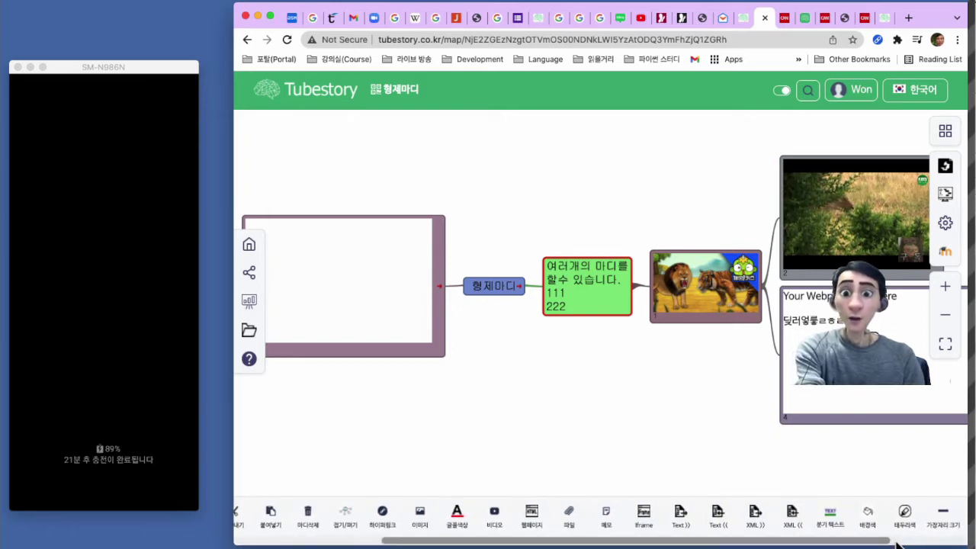
scroll(810, 534, right, 3)
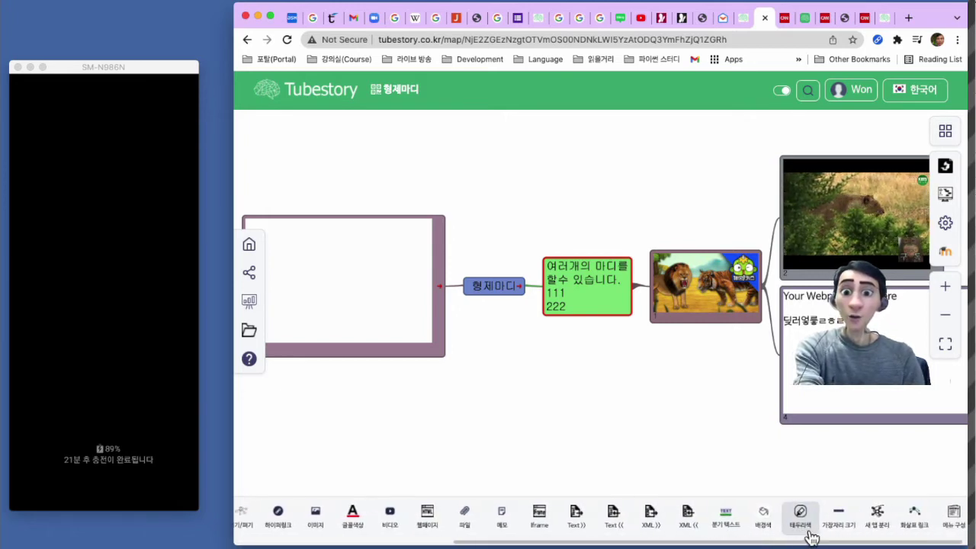
scroll(810, 534, right, 1)
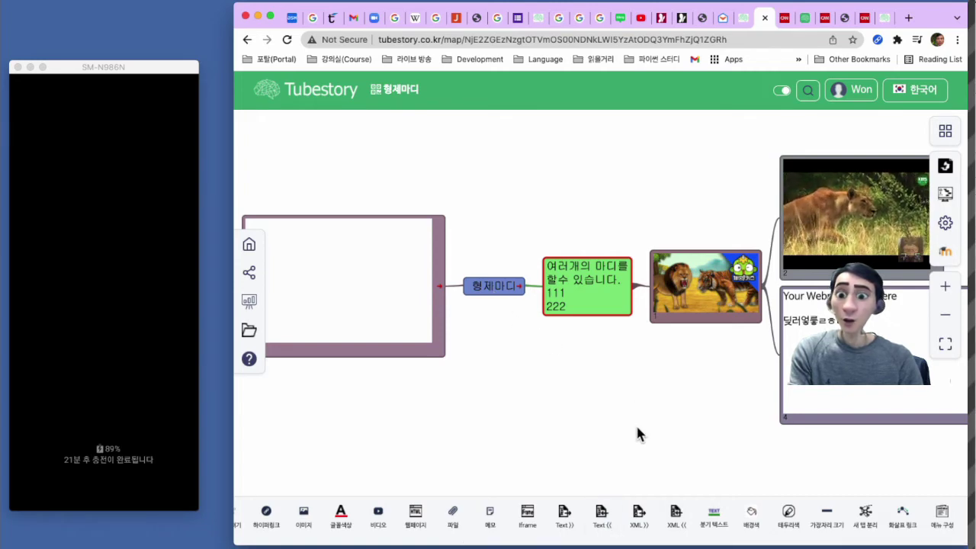
Step: Paste the copied 형제마디 branch under the green text node and delete the pasted branch again
click(491, 286)
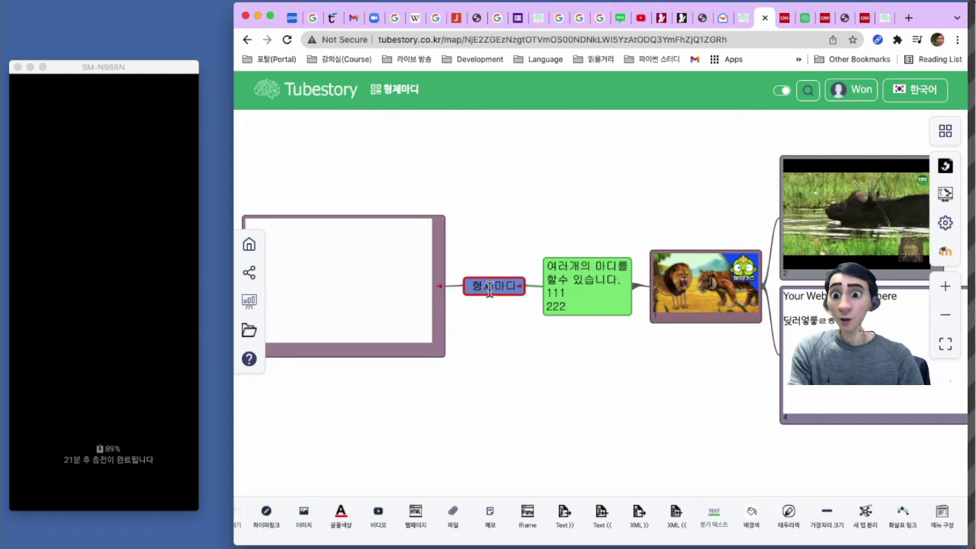
key(ctrl+v)
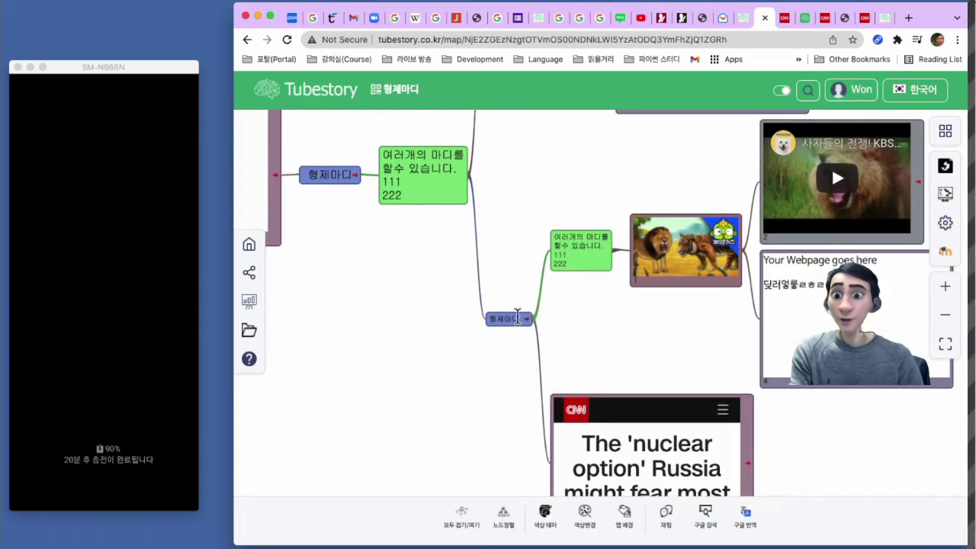
click(504, 317)
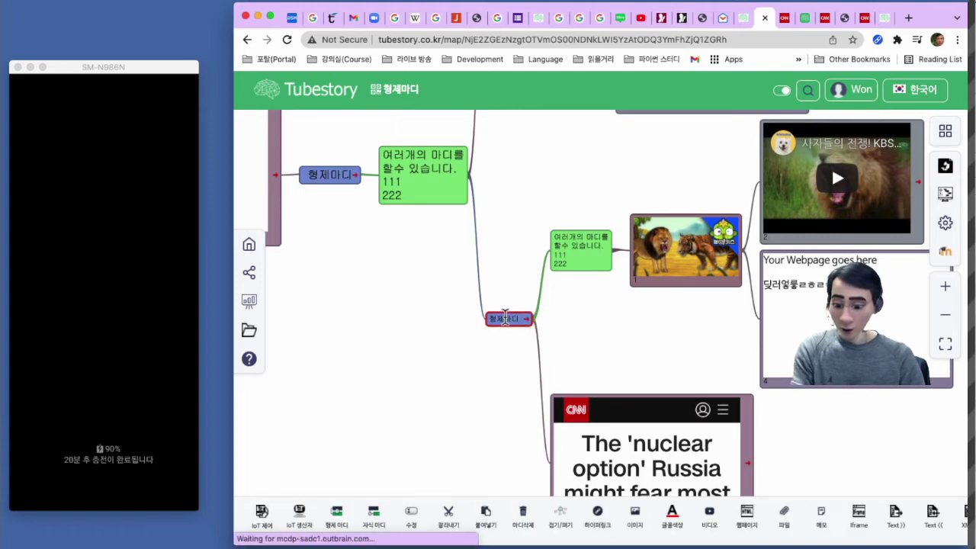
key(Delete)
drag(421, 326, 633, 384)
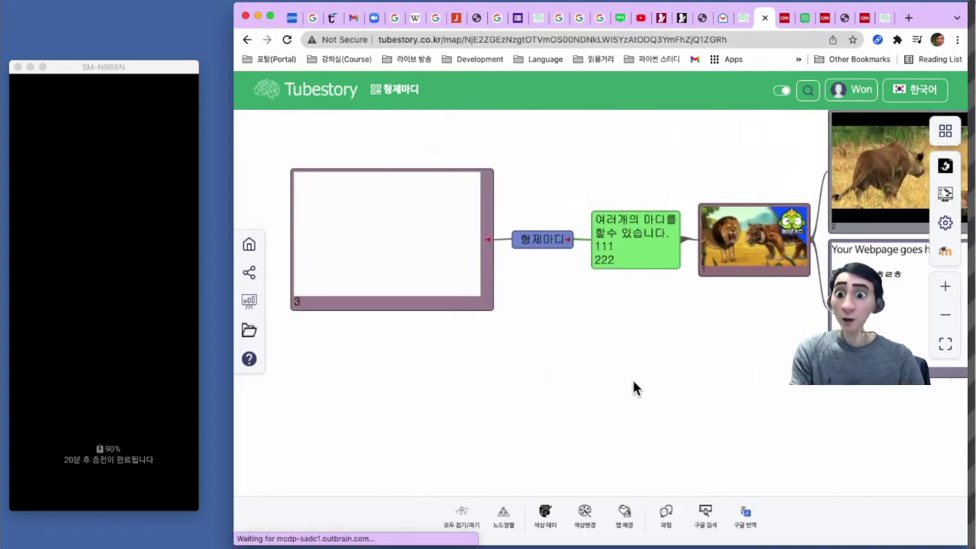
Step: Paste the copied 형제마디 branch as a new child of the map's root node
click(534, 240)
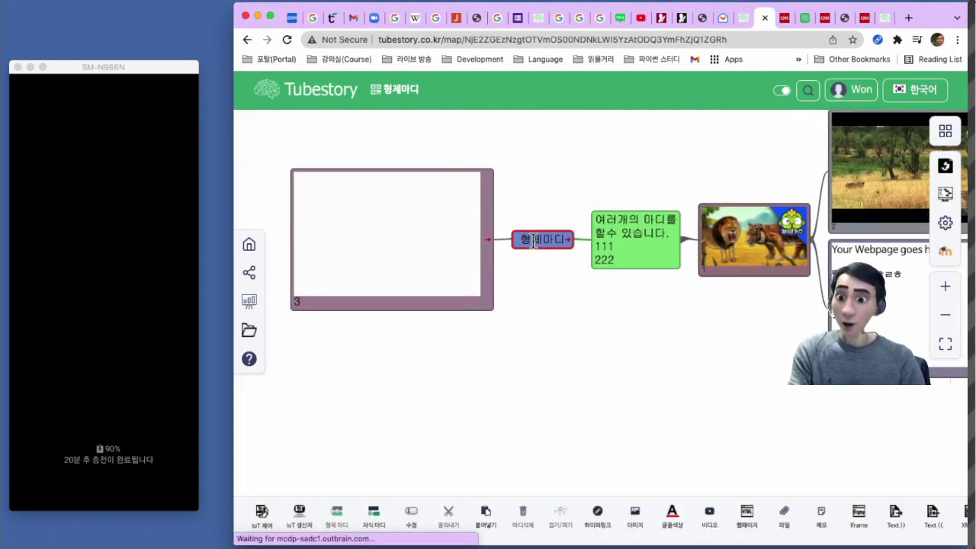
key(super+v)
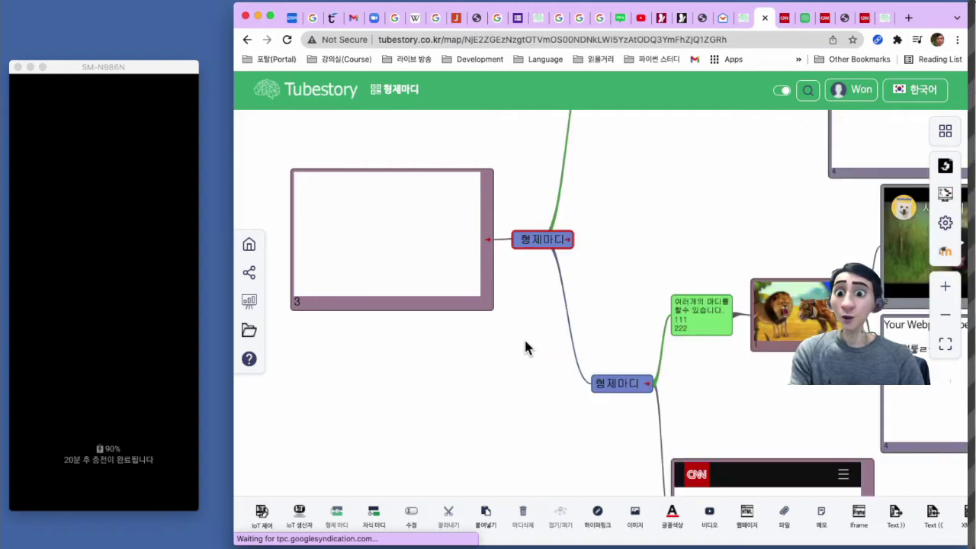
drag(526, 344, 432, 439)
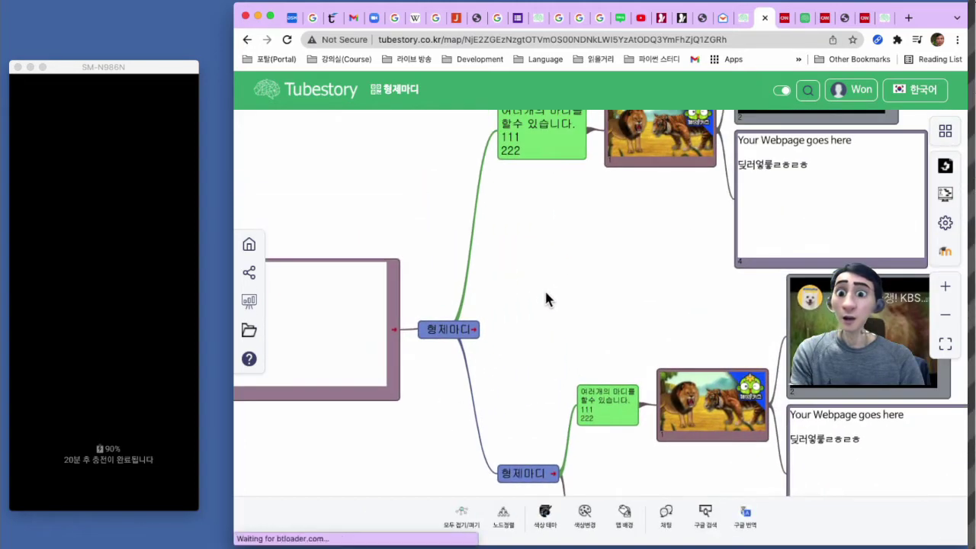
drag(544, 289, 640, 280)
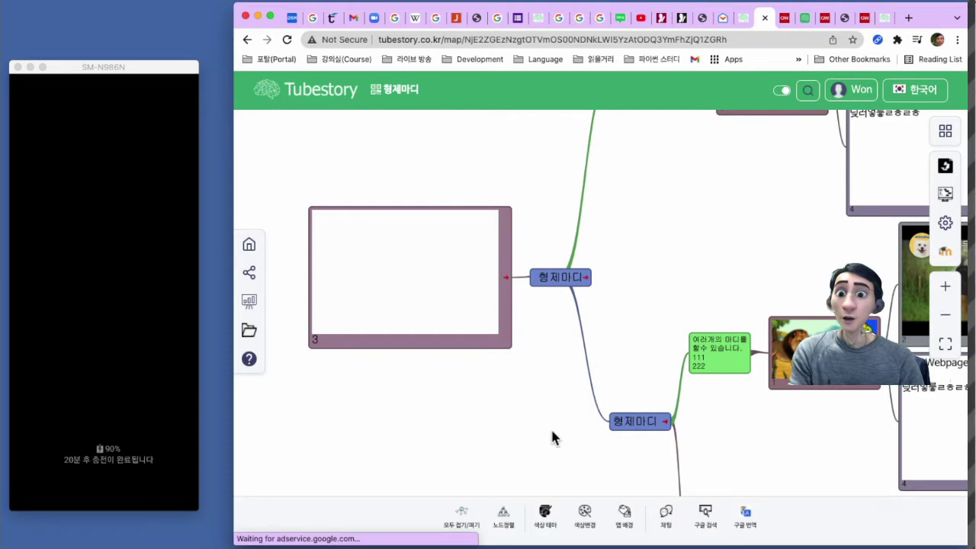
drag(552, 433, 584, 362)
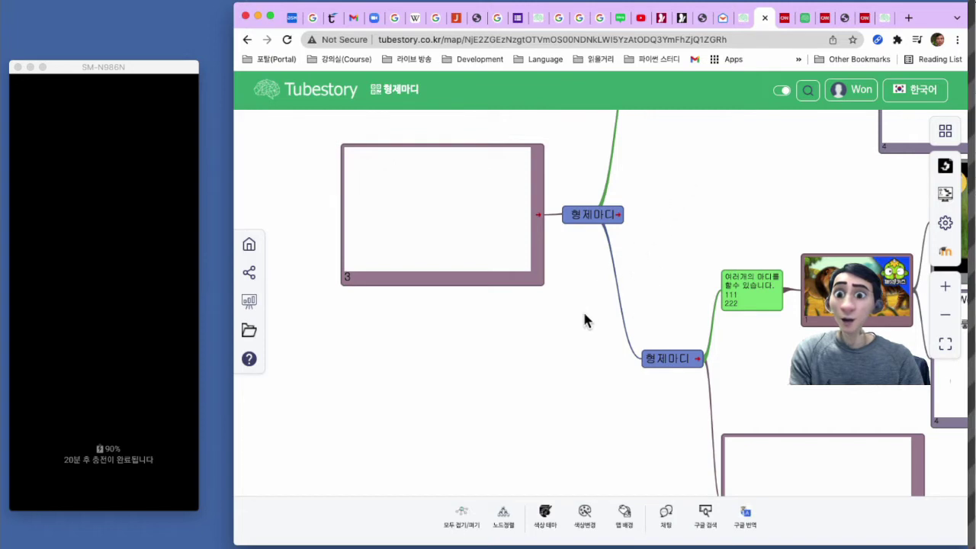
Step: Delete the CNN iframe node from the root node and its duplicate from the pasted 형제마디 branch
click(533, 279)
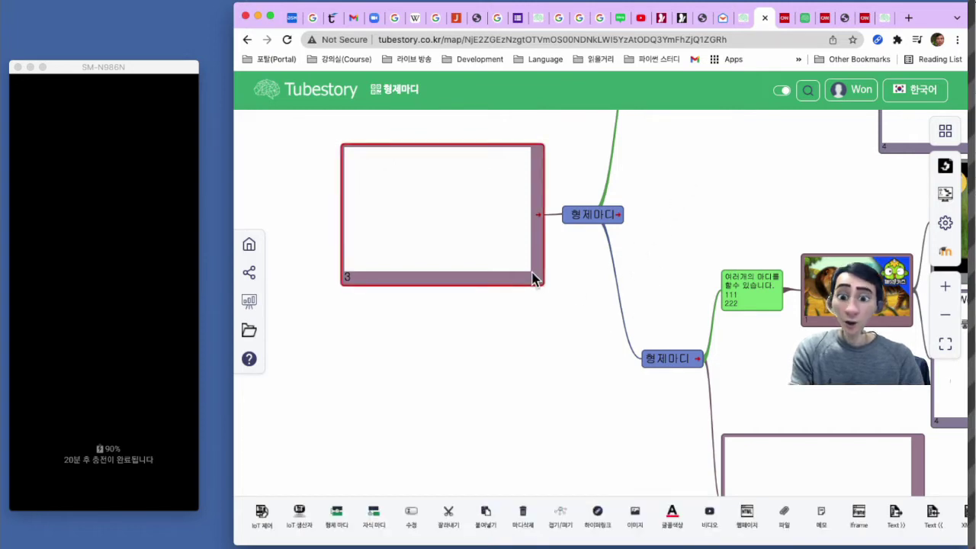
key(Delete)
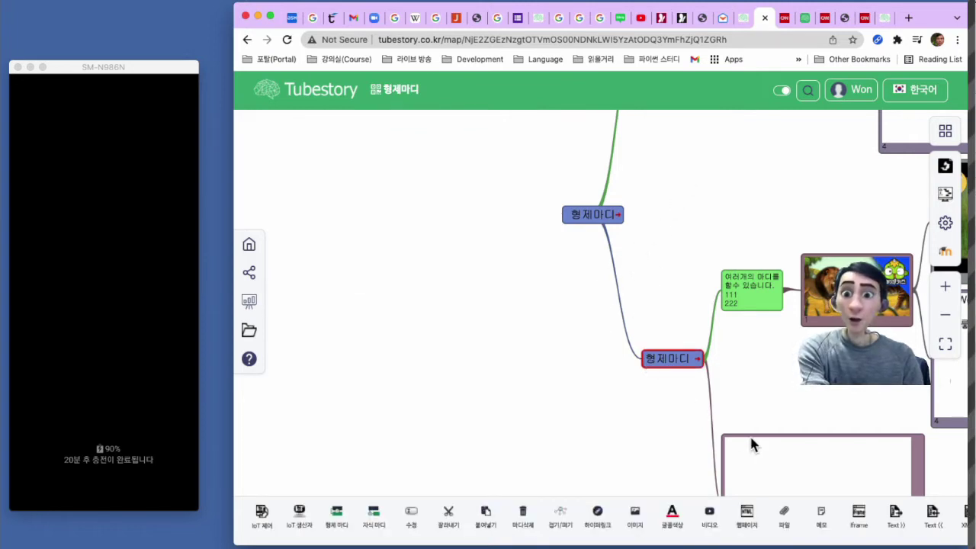
click(918, 450)
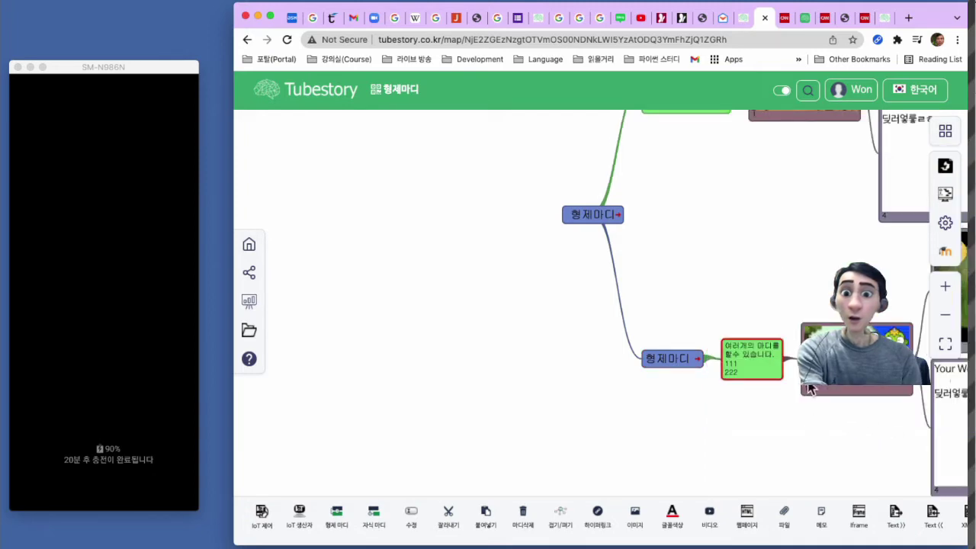
Step: Export the pasted 형제마디 branch as XML and copy the node structure to the clipboard
drag(779, 262, 578, 331)
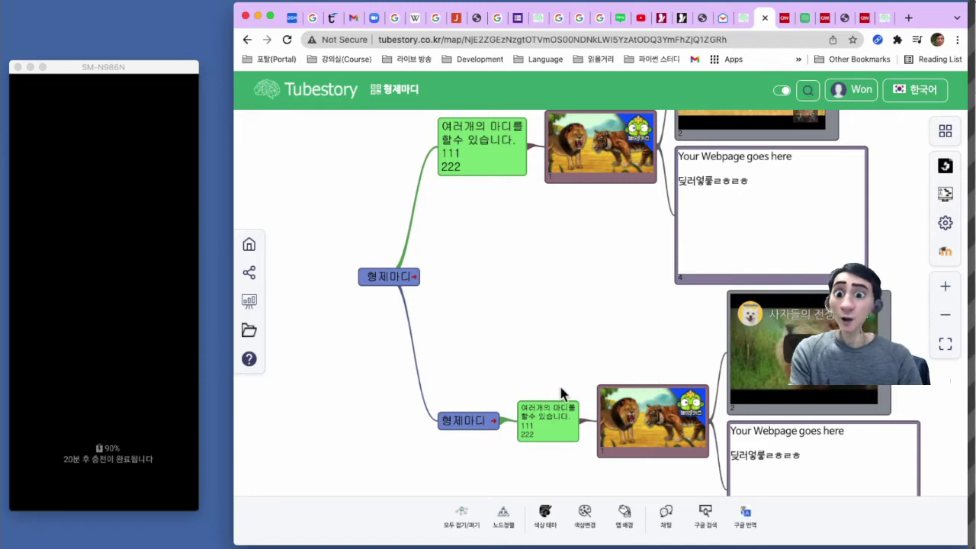
click(463, 421)
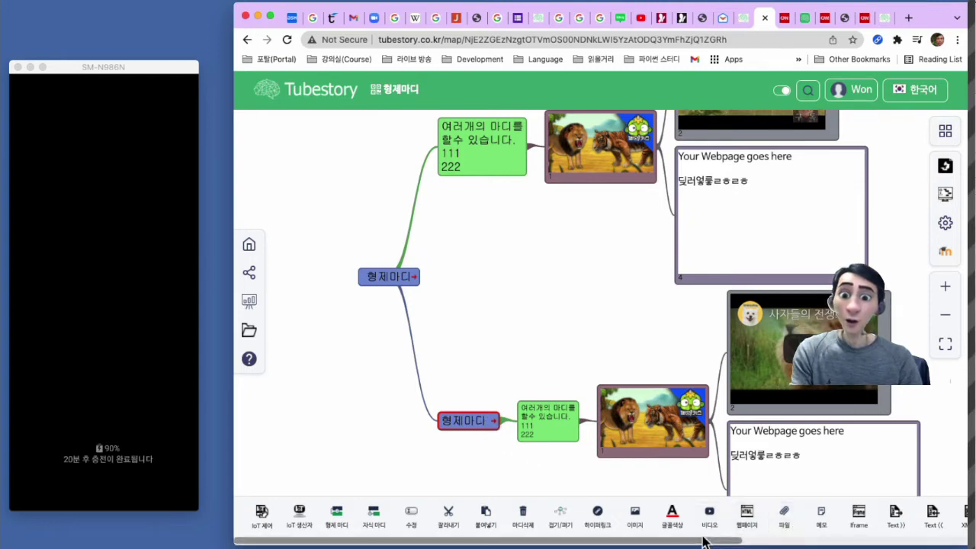
scroll(793, 541, right, 5)
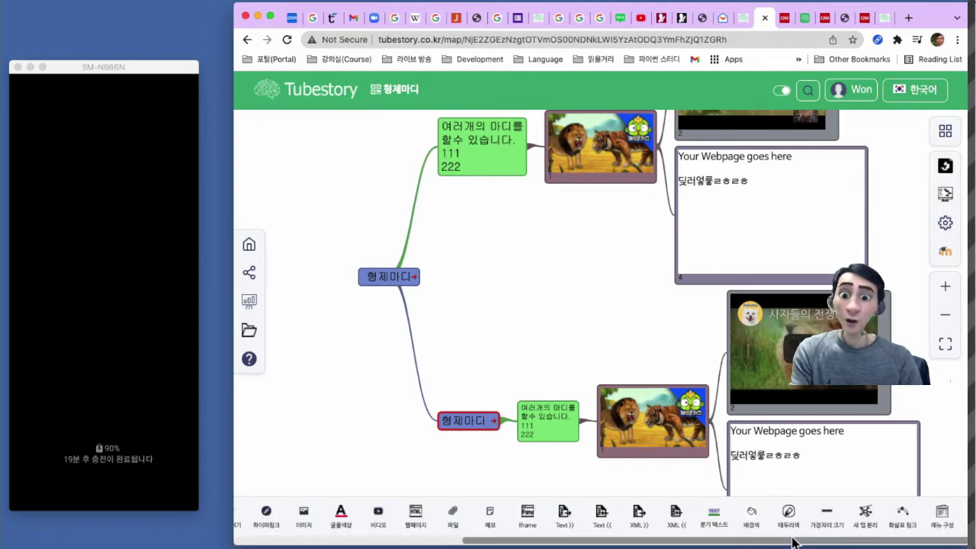
click(639, 525)
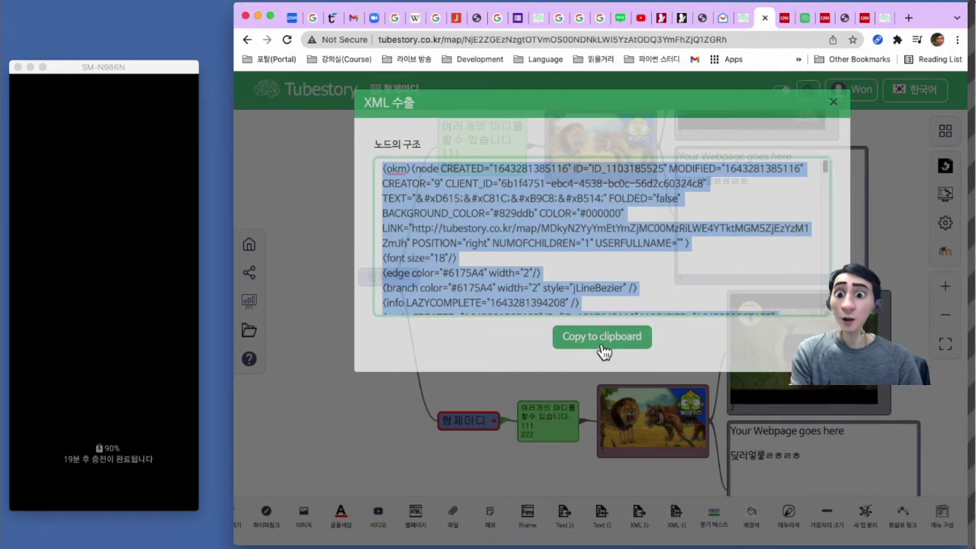
click(597, 343)
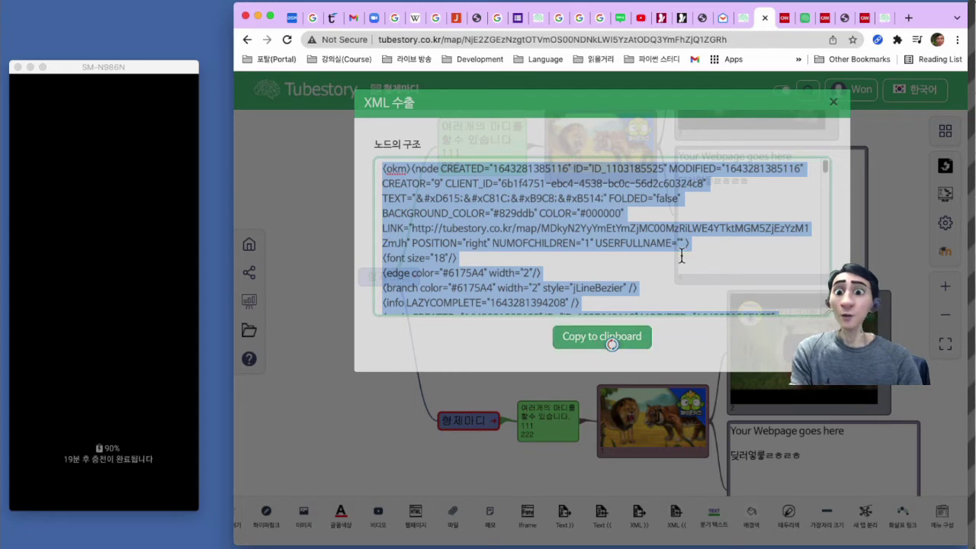
Step: In the 작업맵 map, import the copied XML into the uppermost empty child of the pink node and close the import dialog
click(741, 22)
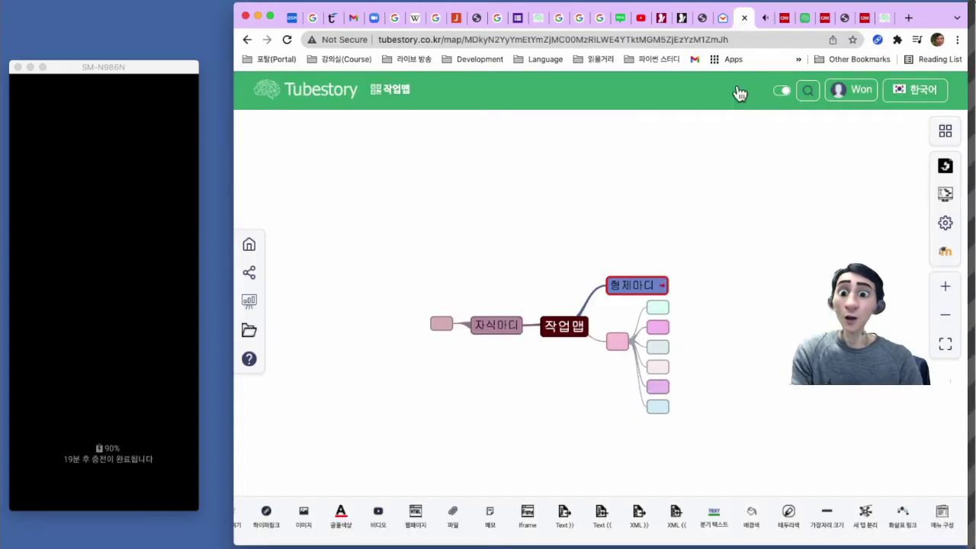
click(659, 310)
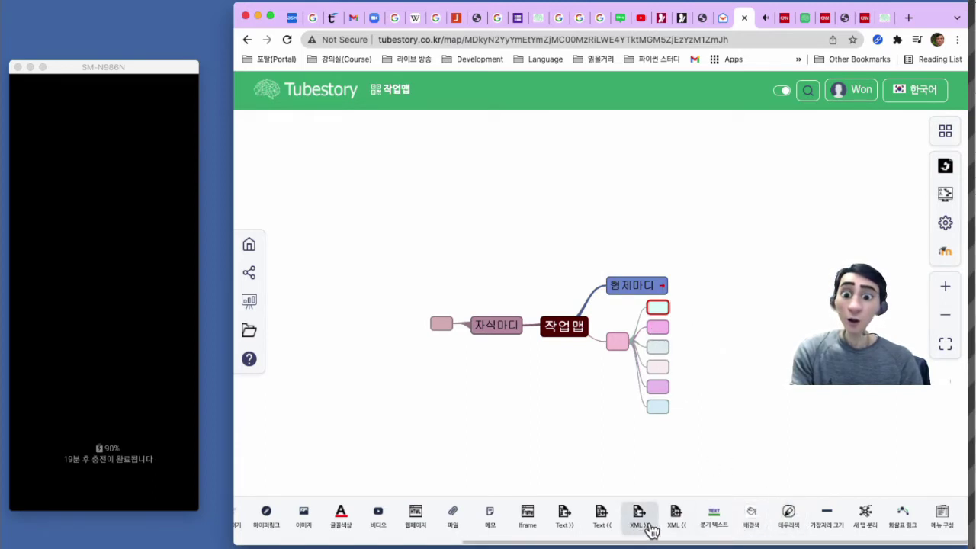
click(674, 521)
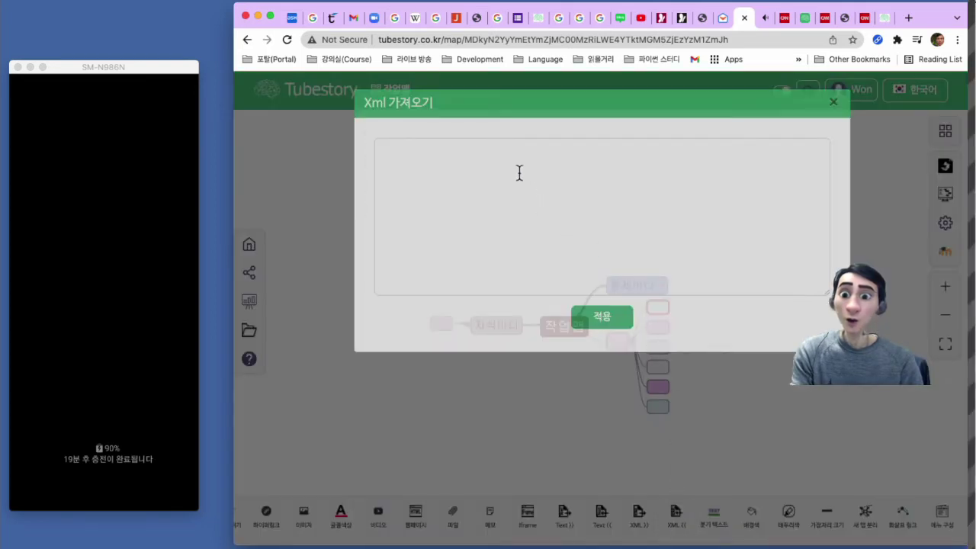
click(519, 174)
key(super+v)
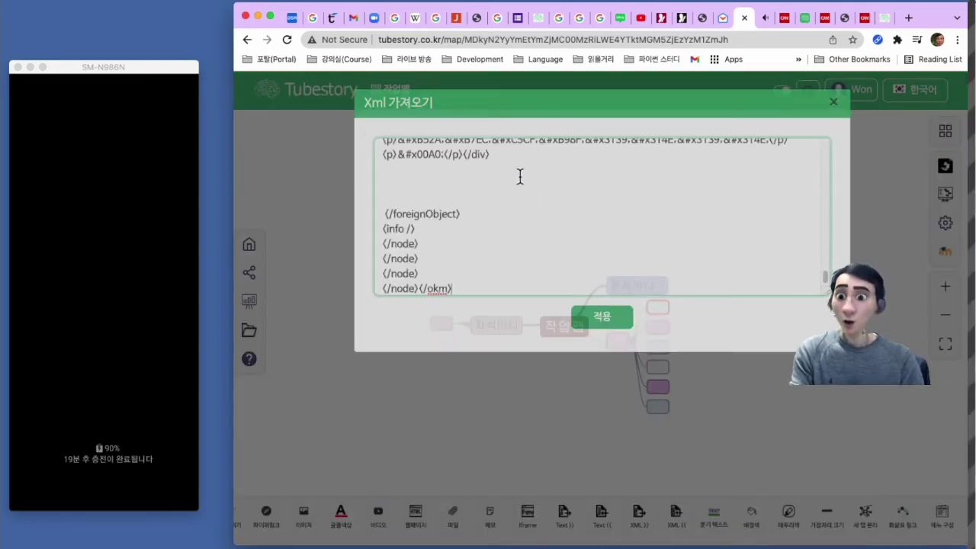
click(601, 327)
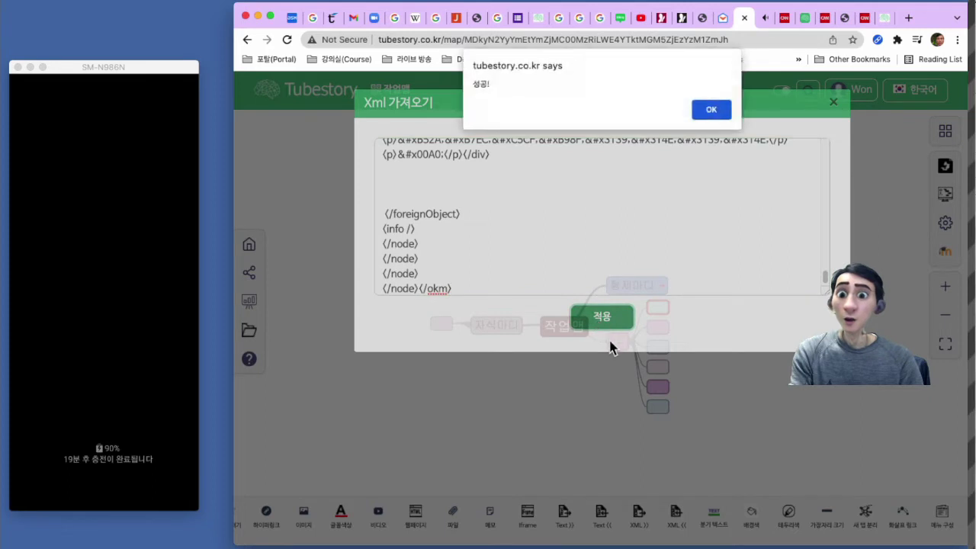
click(713, 112)
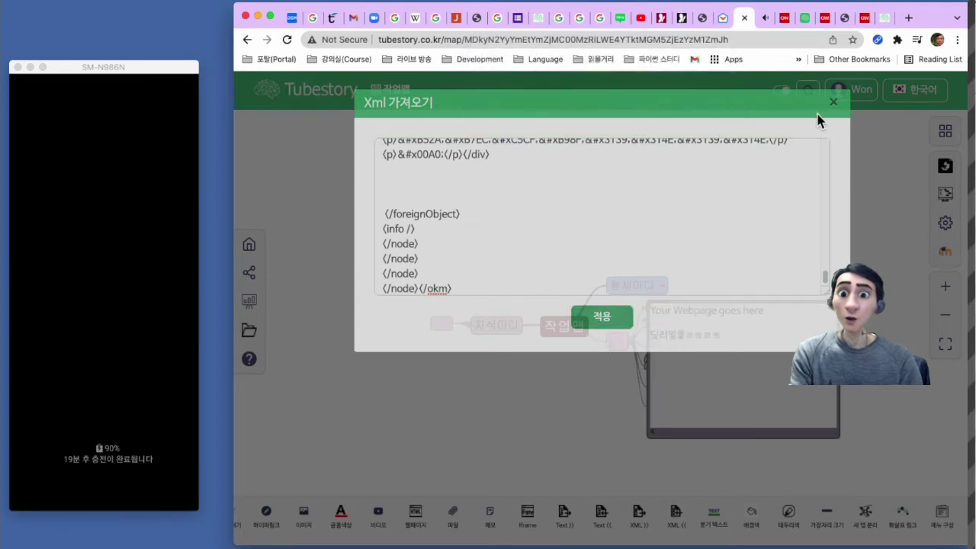
click(834, 103)
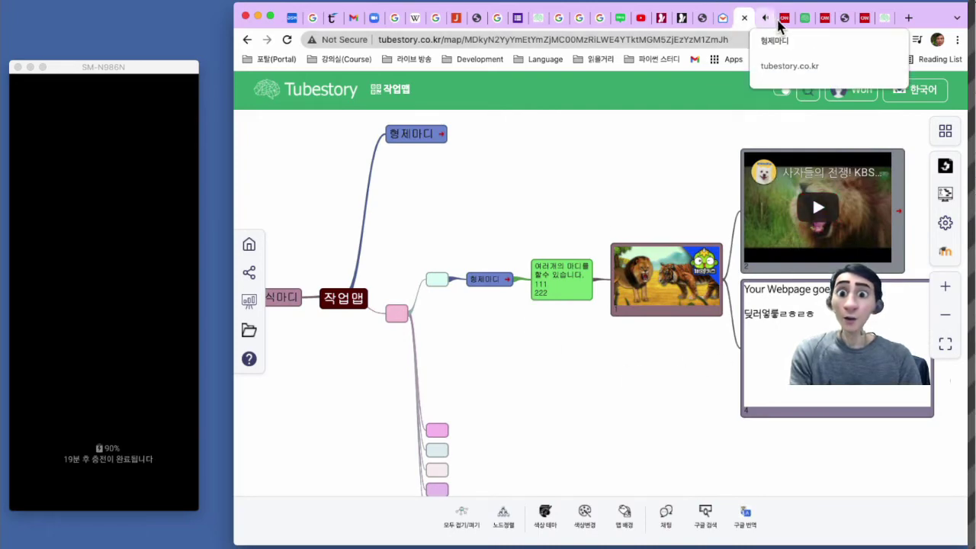
Step: Switch from the 작업맵 map back to the 형제마디 map
click(885, 20)
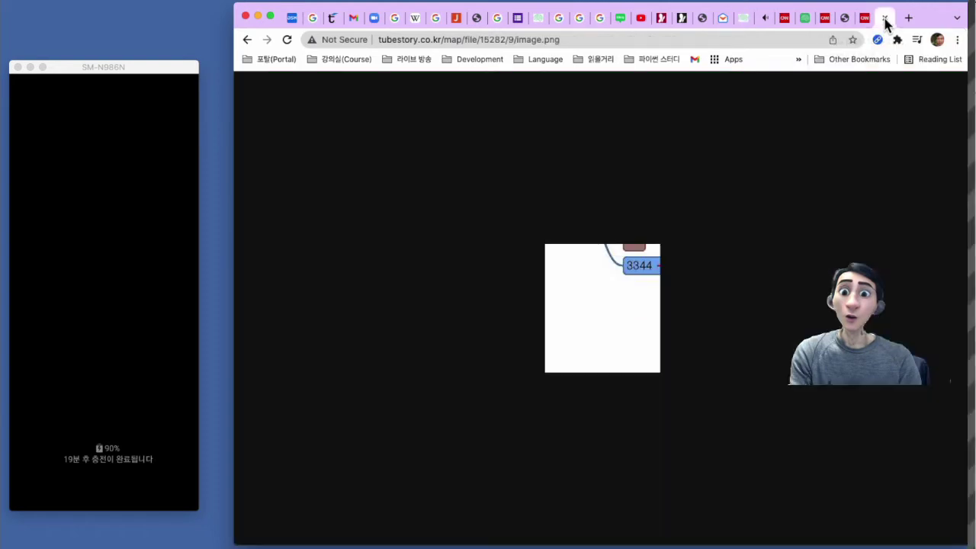
click(746, 23)
click(765, 18)
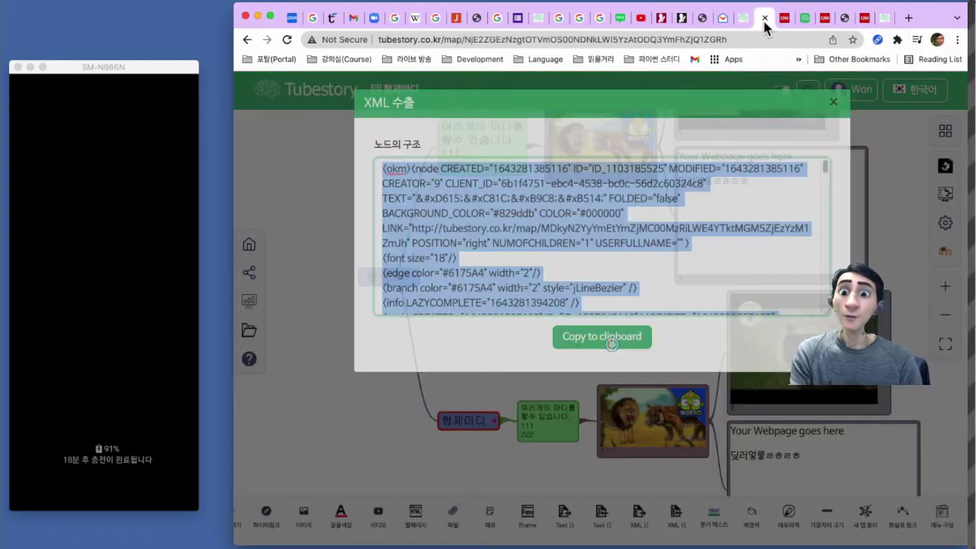
Step: Close the XML export dialog and switch from the 형제마디 map to the 작업맵 map
click(834, 102)
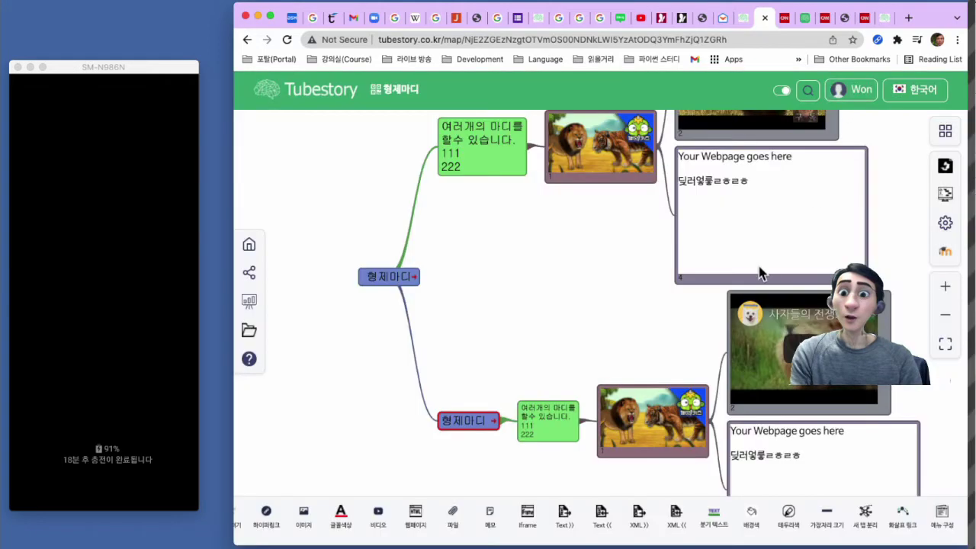
click(746, 21)
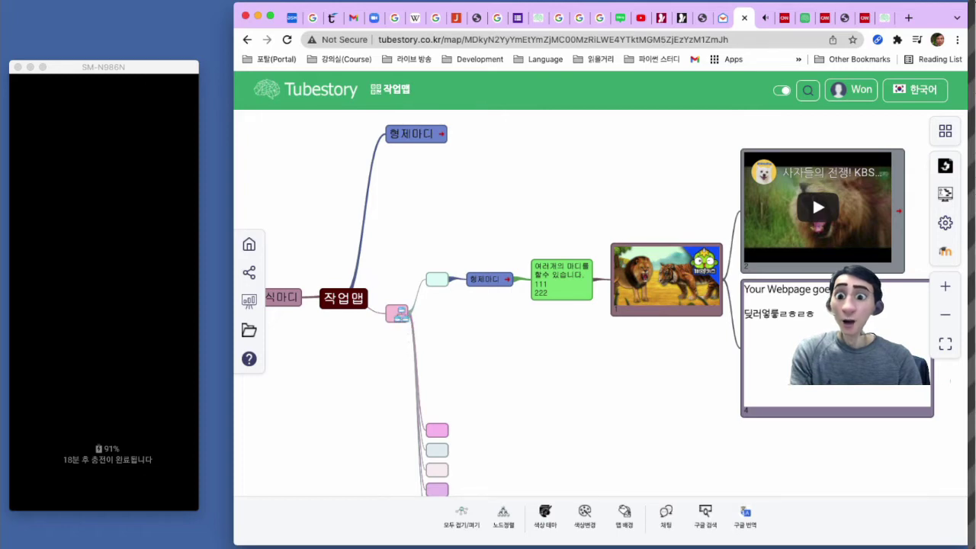
Step: Export the pink node's branch as text to view its node structure, and close the dialog
click(398, 315)
click(398, 314)
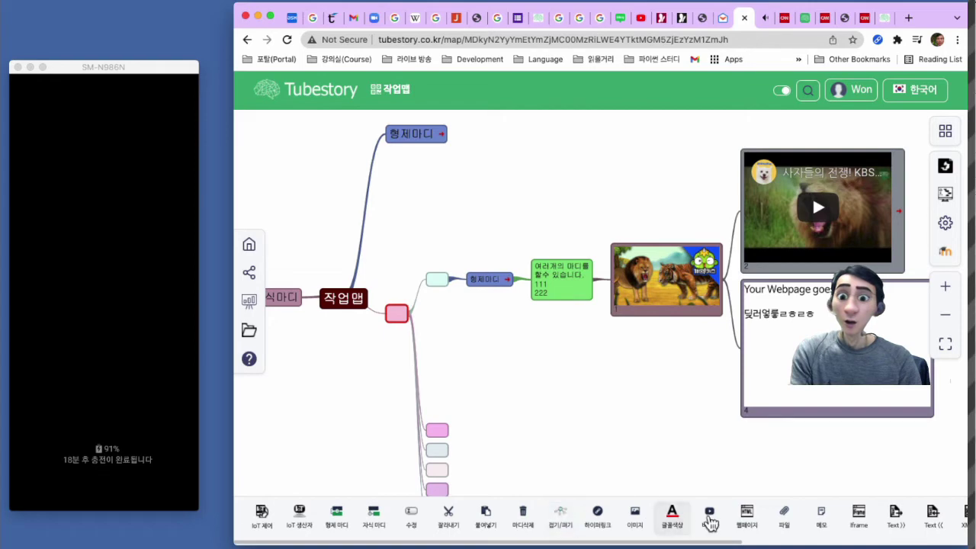
click(891, 529)
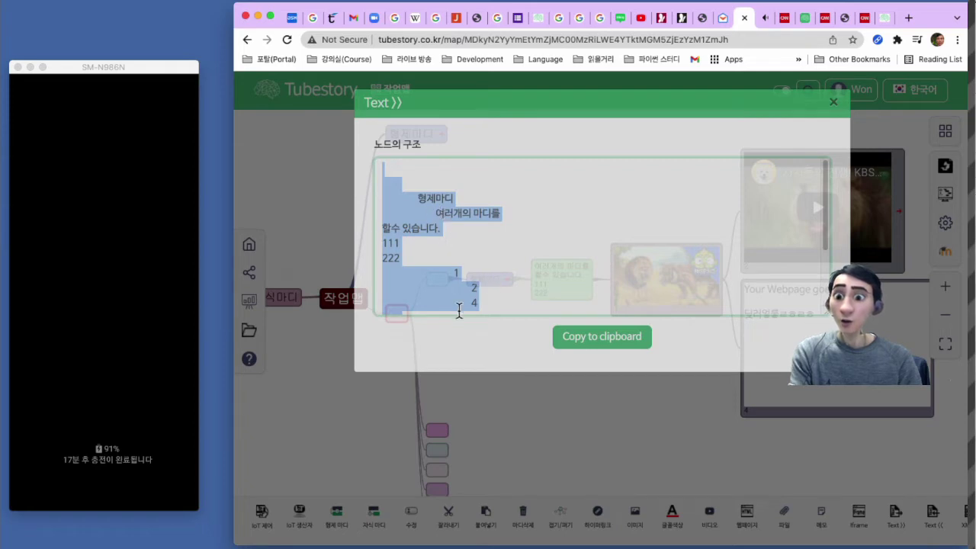
click(834, 107)
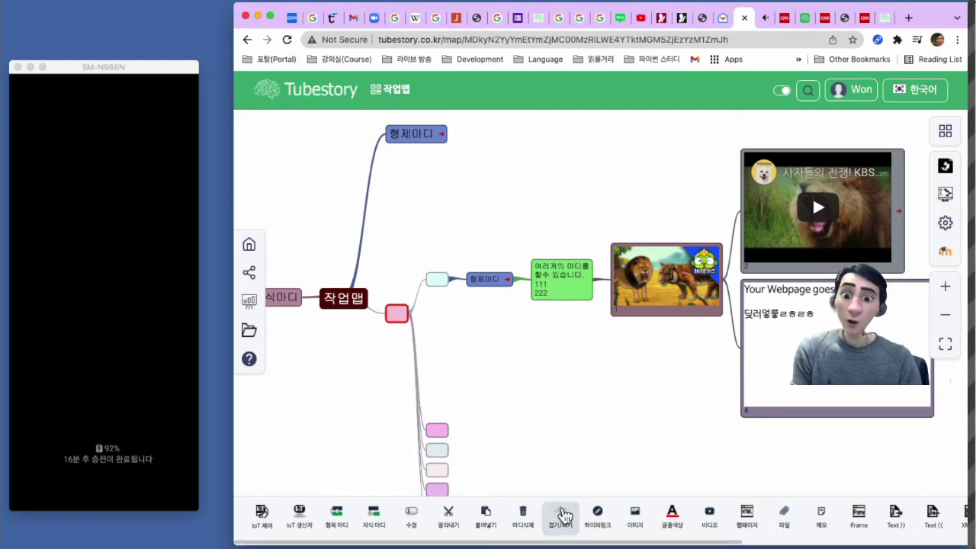
Step: Create an arrow link with the text "ssss" from the upper magenta child of the pink node to the green 111/222 text node
drag(576, 543, 815, 543)
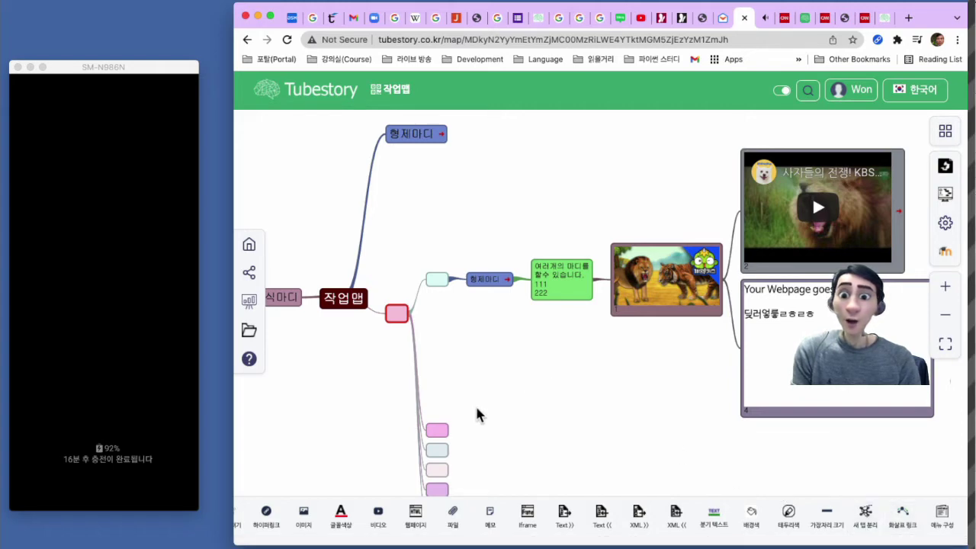
click(437, 431)
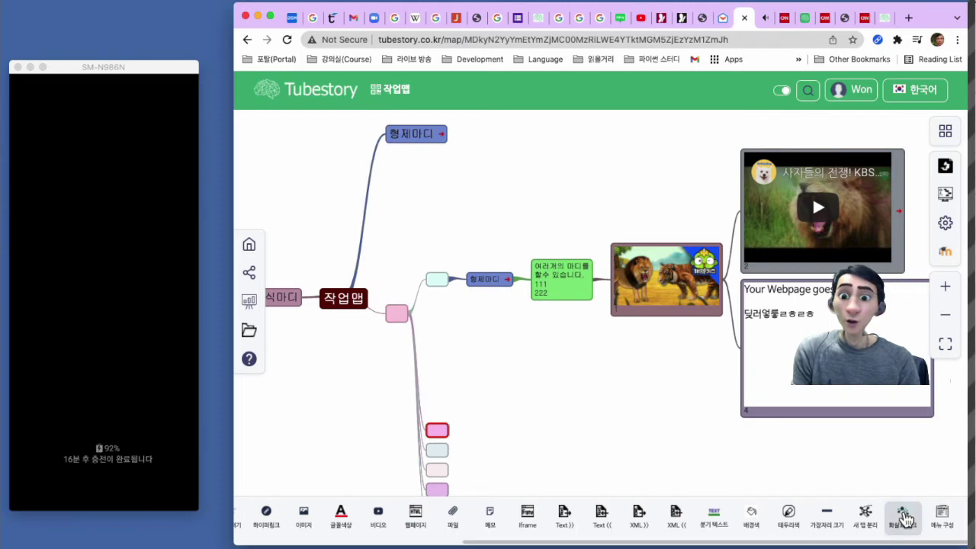
click(573, 296)
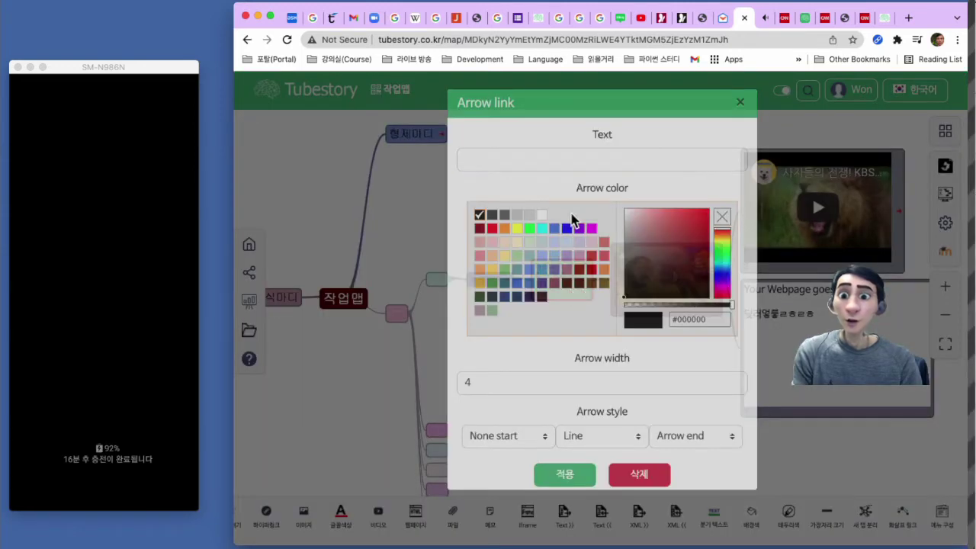
click(548, 159)
text(ss)
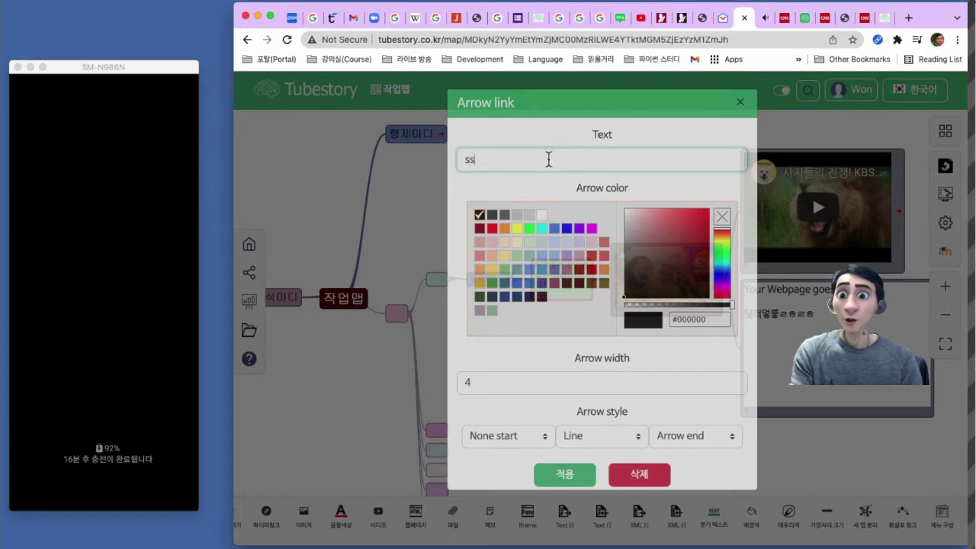
text(ss)
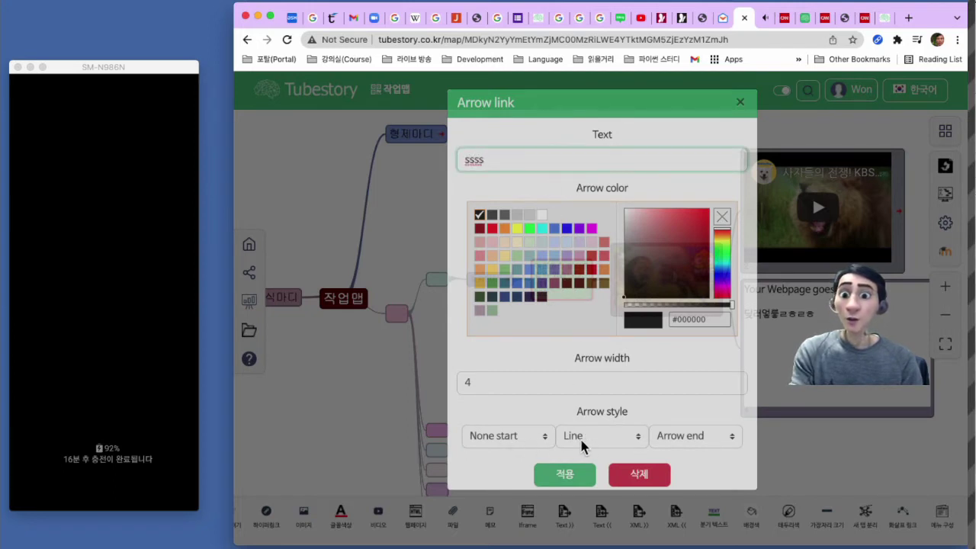
click(564, 476)
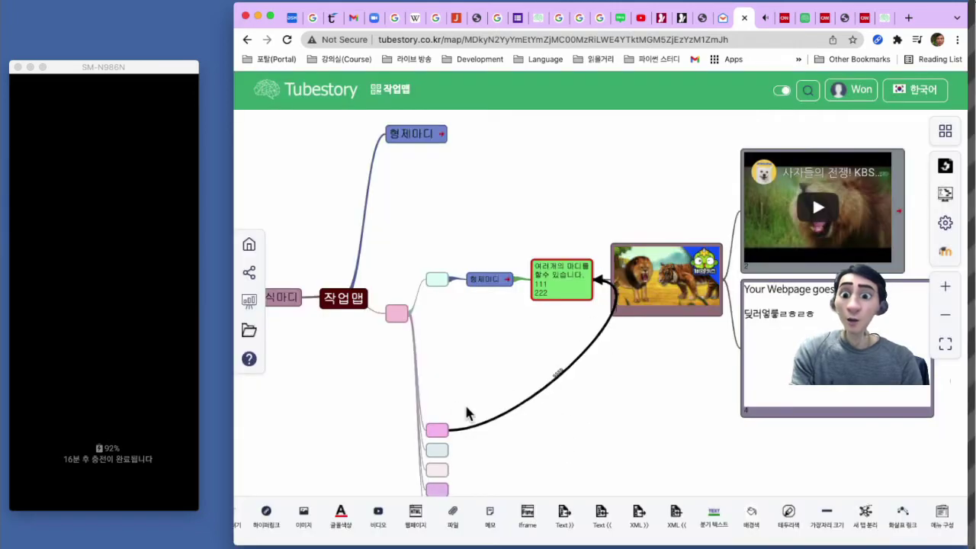
click(843, 475)
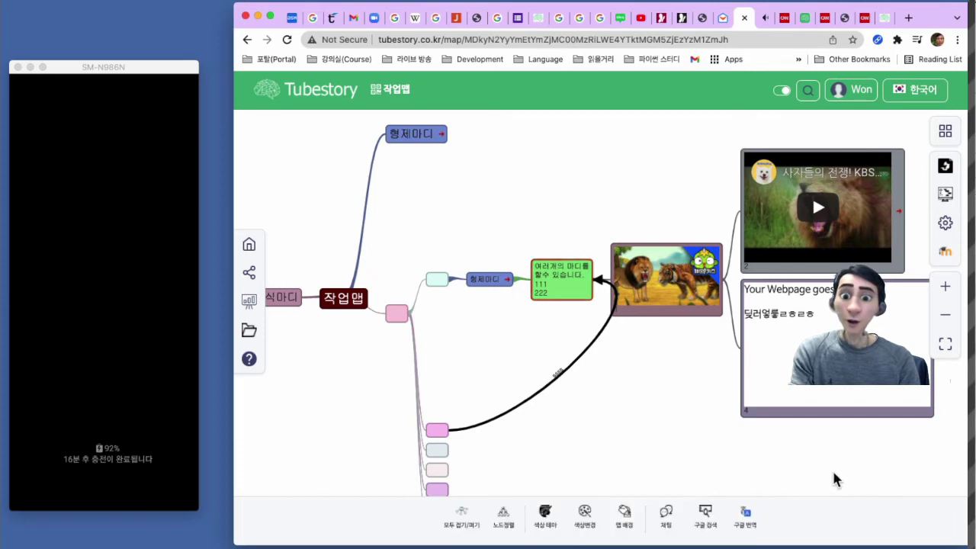
click(437, 430)
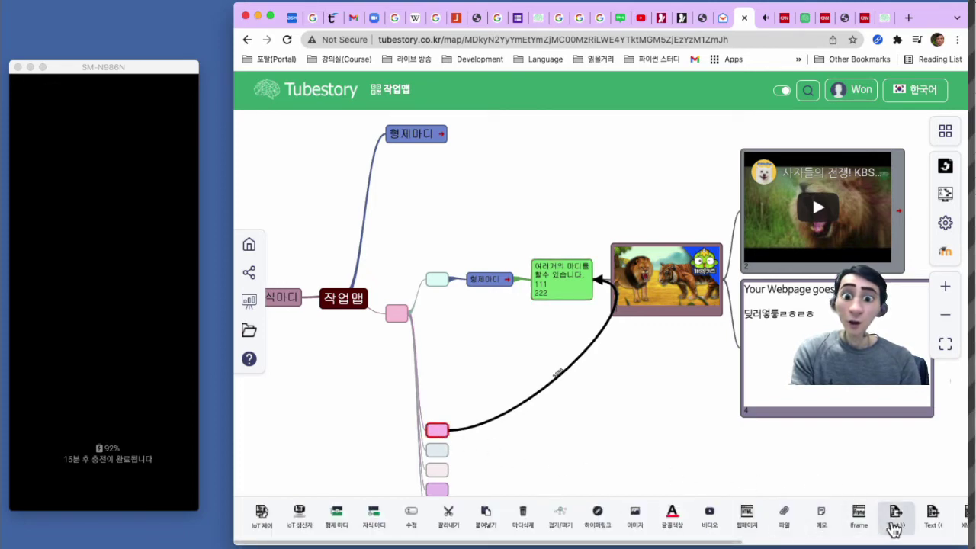
drag(701, 542, 927, 543)
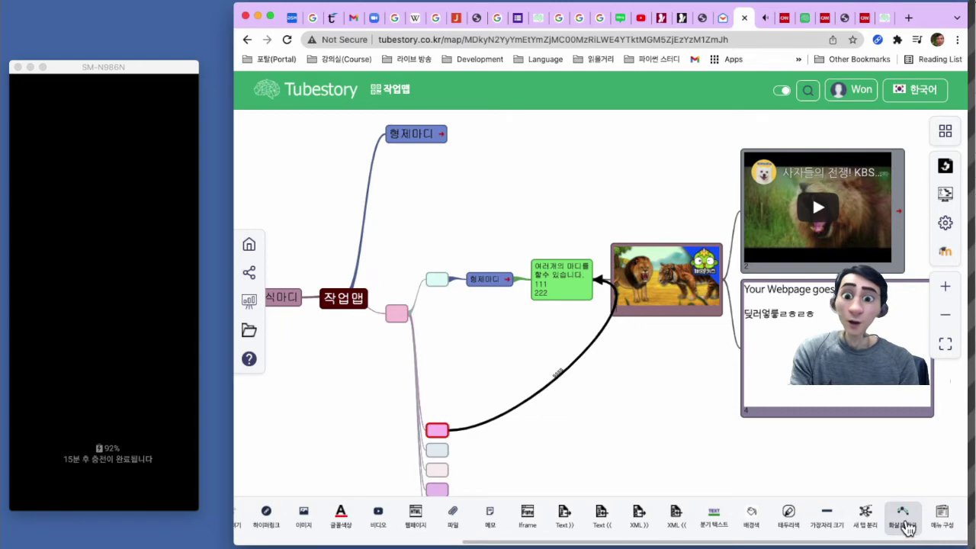
click(665, 304)
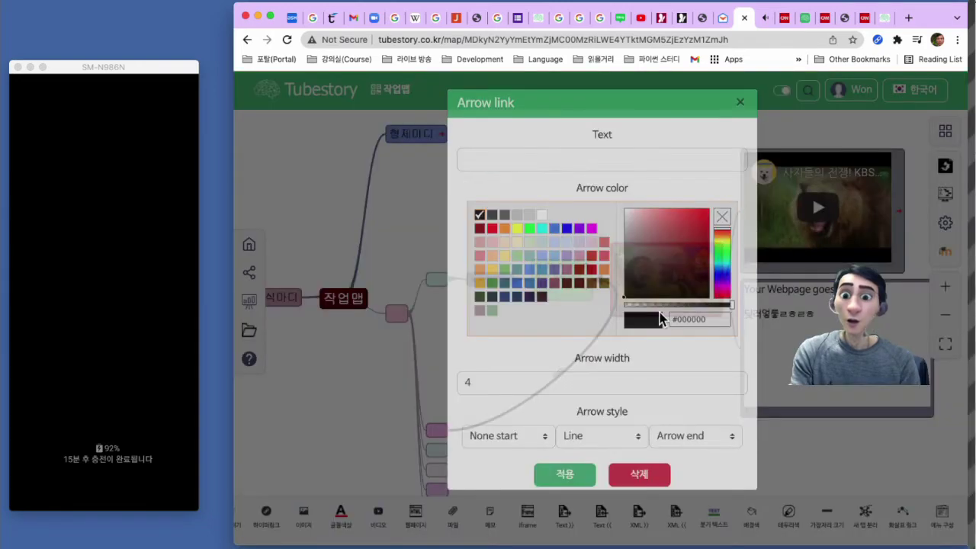
click(640, 474)
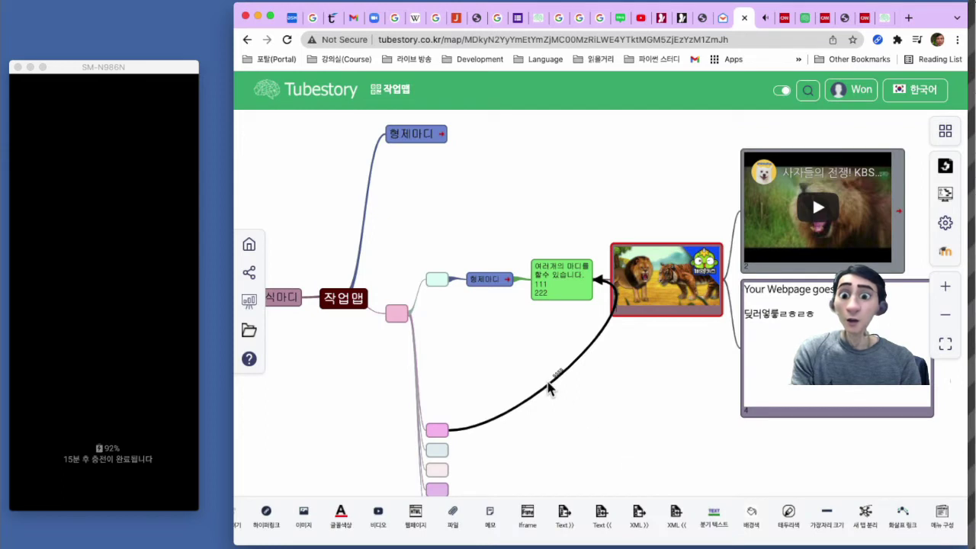
Step: Delete the "ssss" arrow link between the magenta child node and the green text node
click(442, 433)
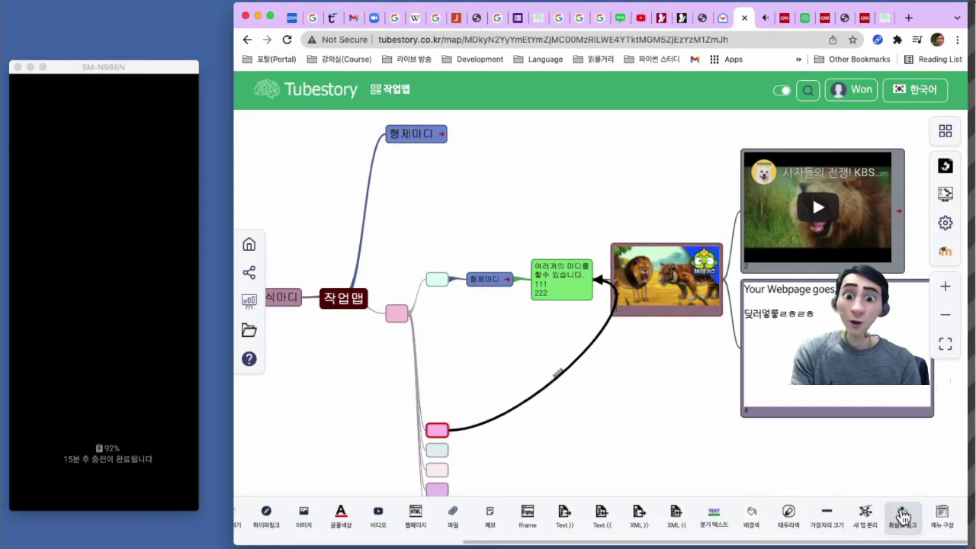
click(565, 287)
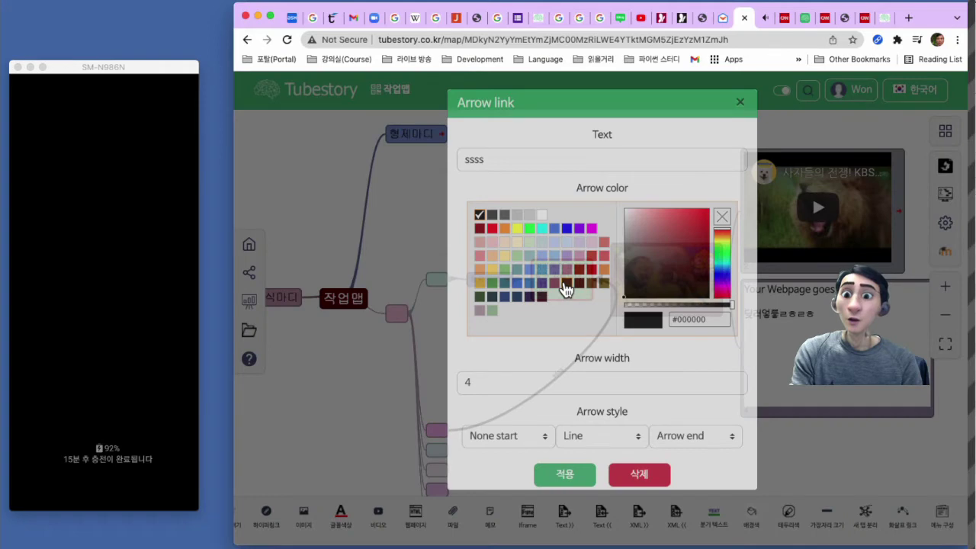
click(651, 482)
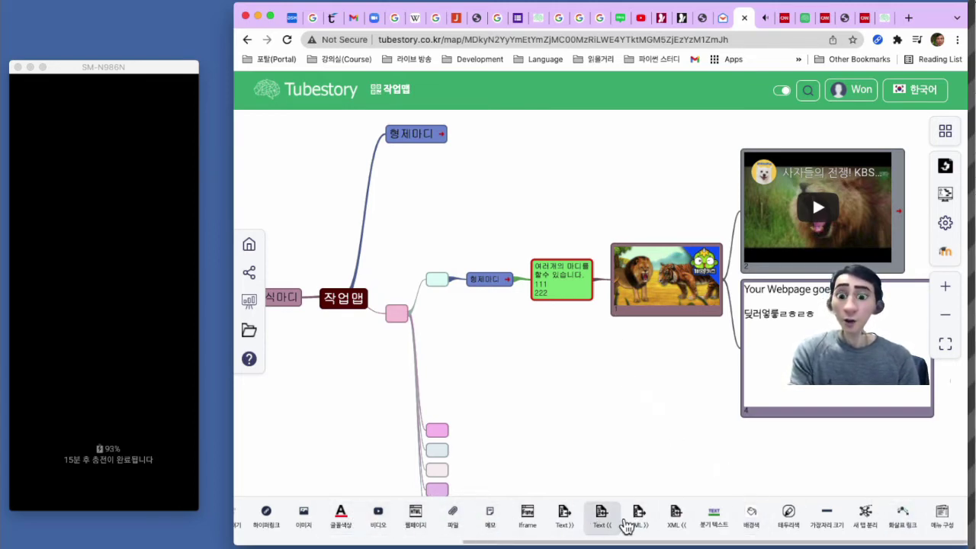
Step: In the node menu configuration, enable LTI and disable Text 》, and restore both settings
click(943, 517)
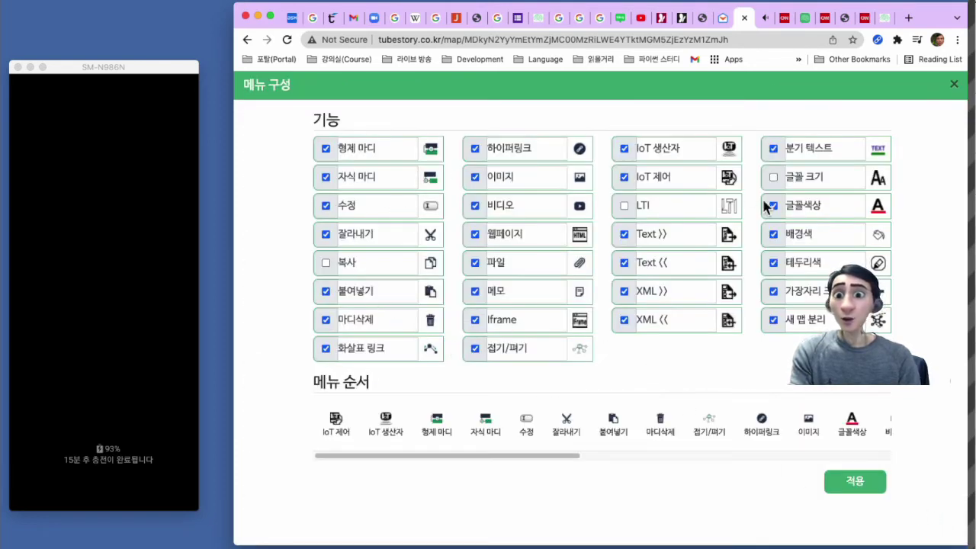
click(624, 207)
click(624, 234)
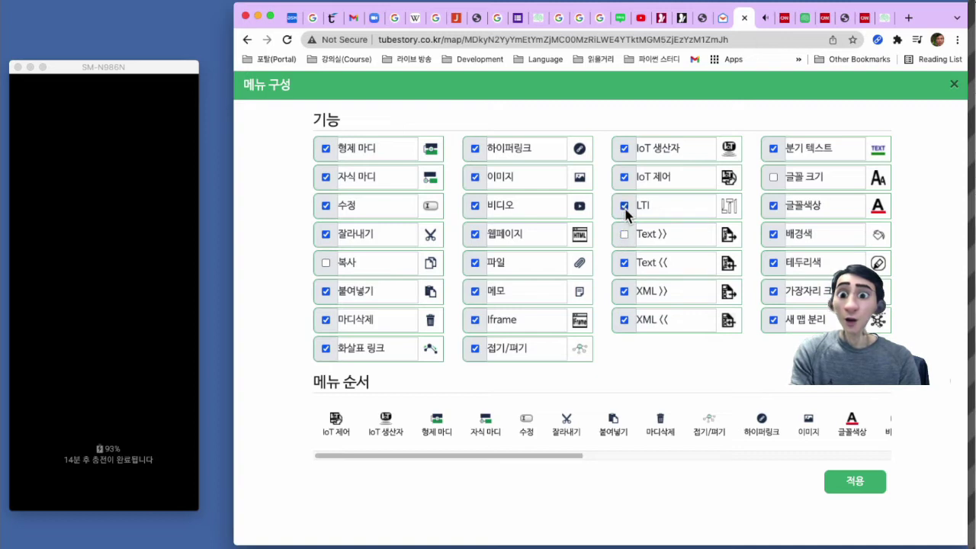
click(625, 235)
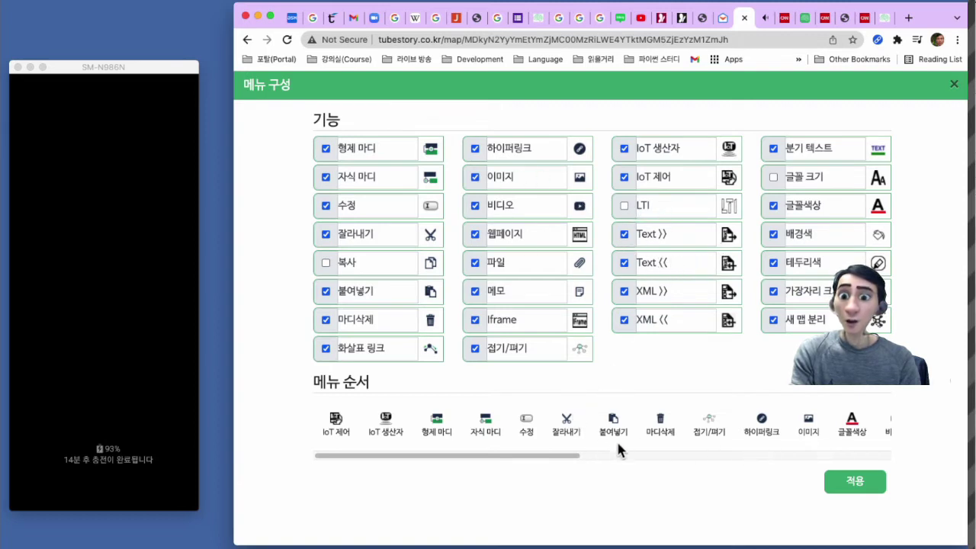
Step: Reorder the node menu with 자식 마디 first, IoT 생산자 after 형제 마디 and 붙여넣기 before 수정, and apply it
scroll(581, 450, right, 10)
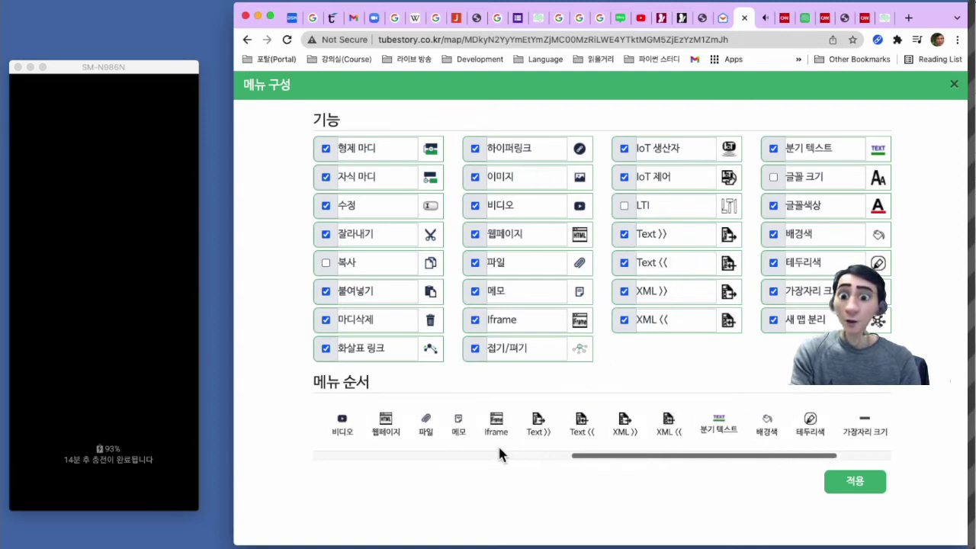
drag(599, 455, 339, 455)
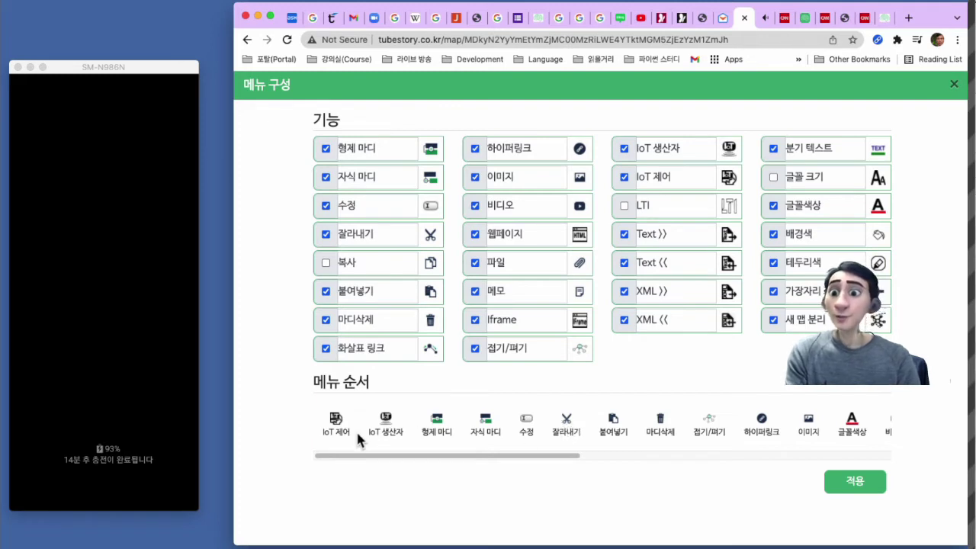
drag(377, 429, 436, 433)
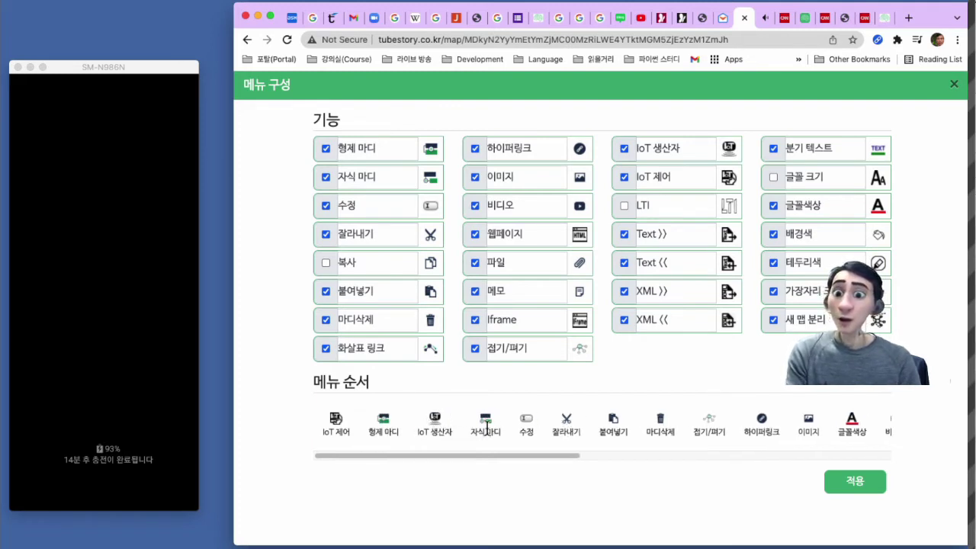
drag(602, 433, 534, 429)
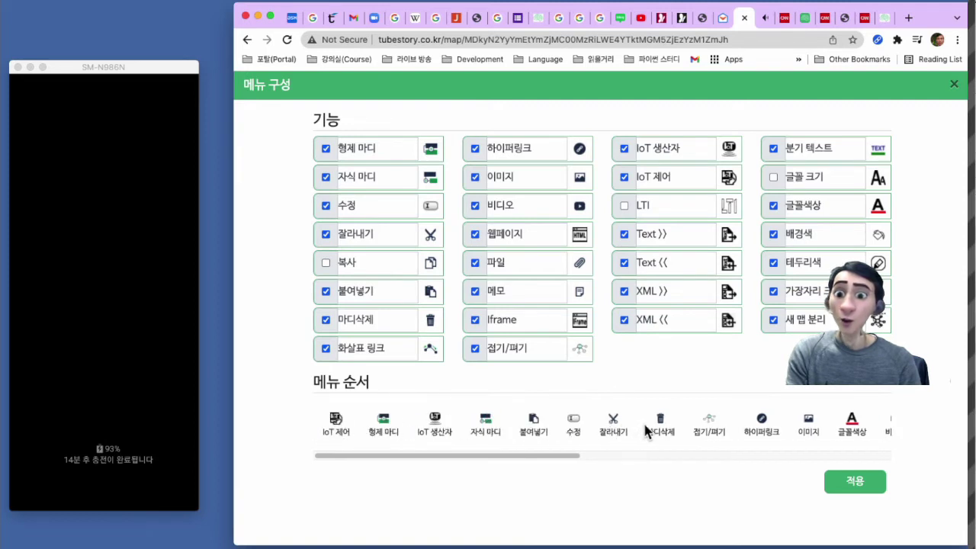
drag(657, 432, 337, 430)
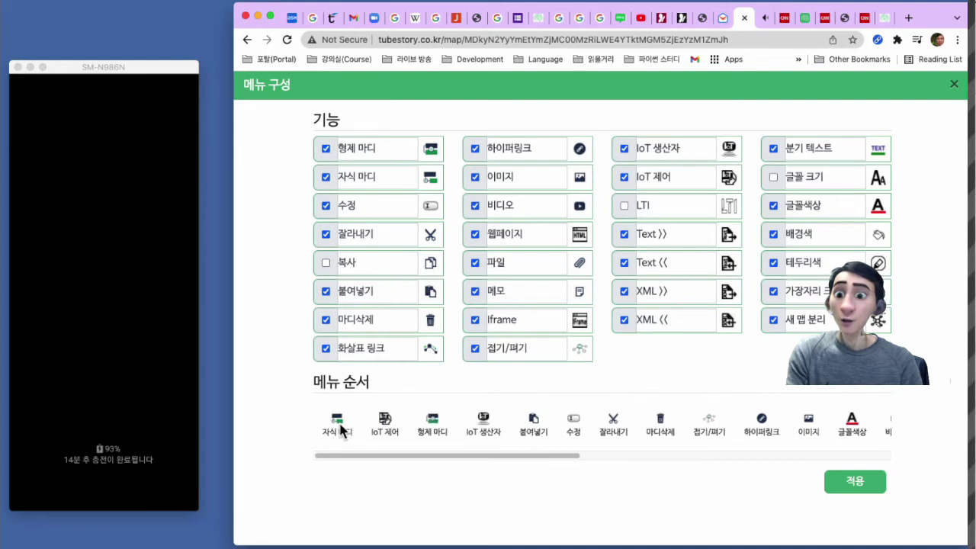
click(854, 481)
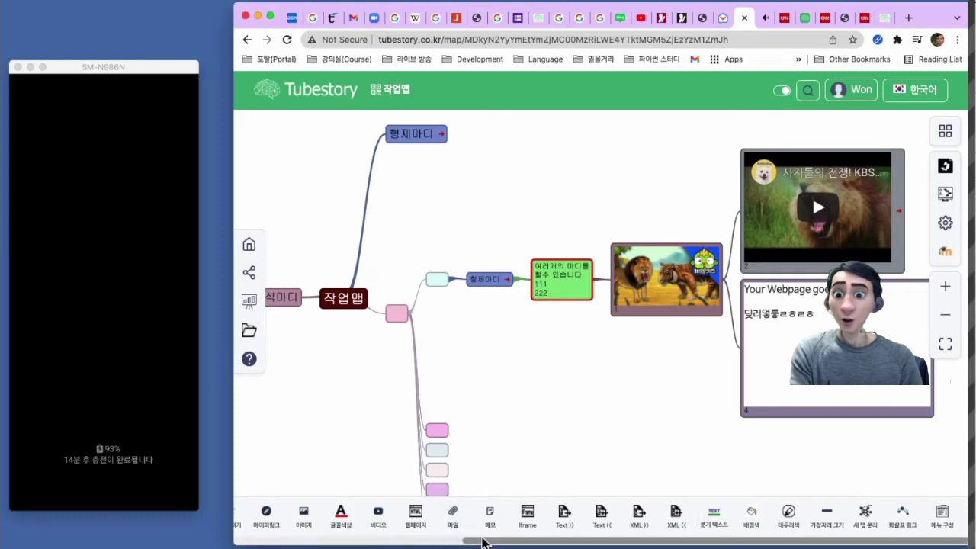
Step: Check the reordered node menu with two of the pink node's empty children selected in turn, and clear the selection
scroll(457, 534, left, 5)
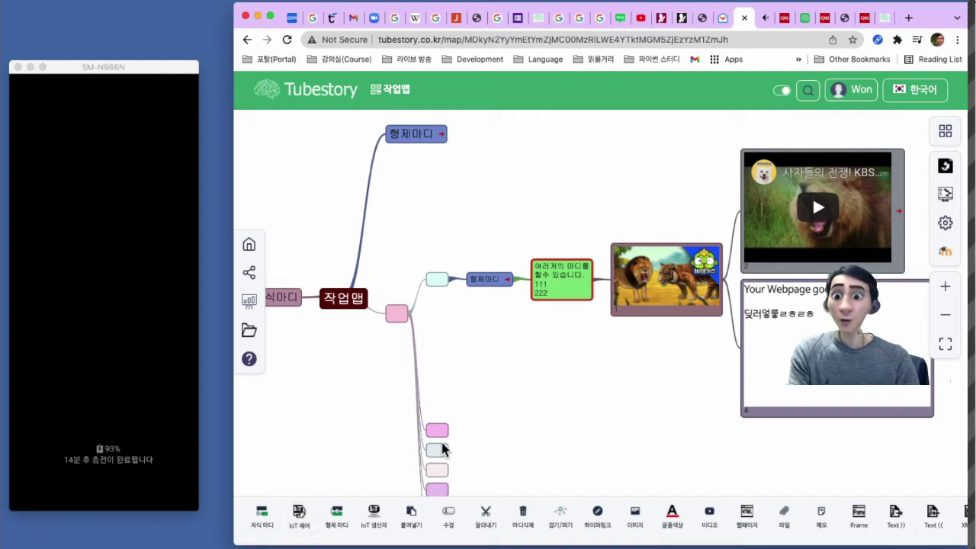
click(434, 438)
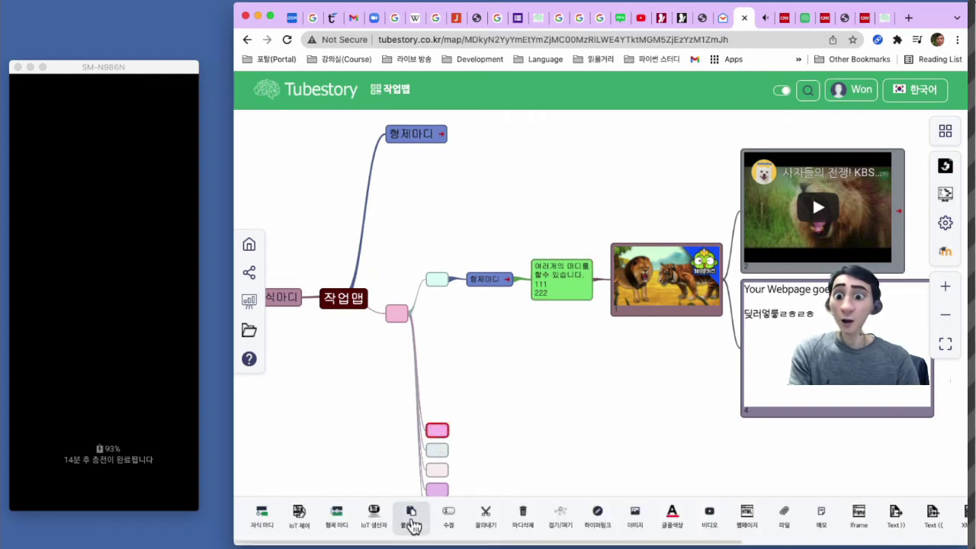
click(436, 450)
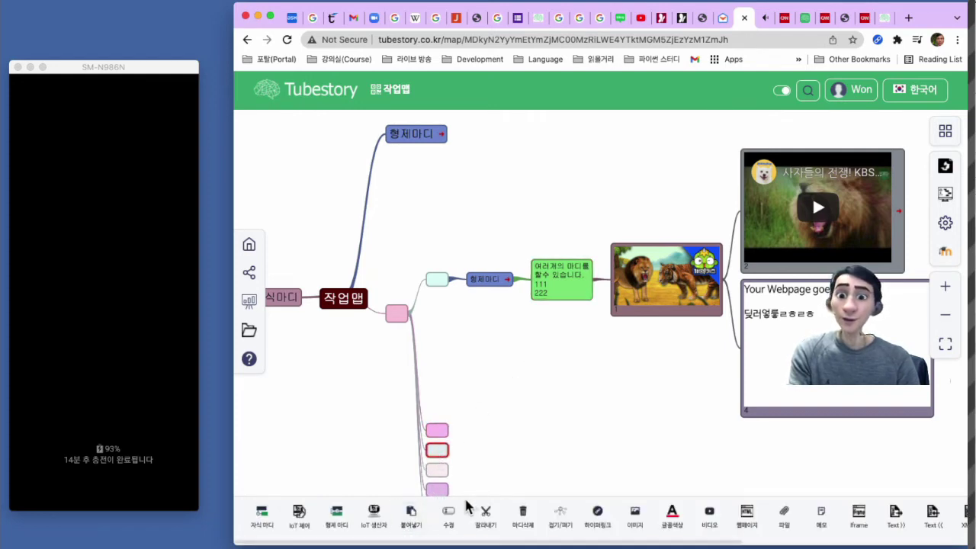
click(510, 435)
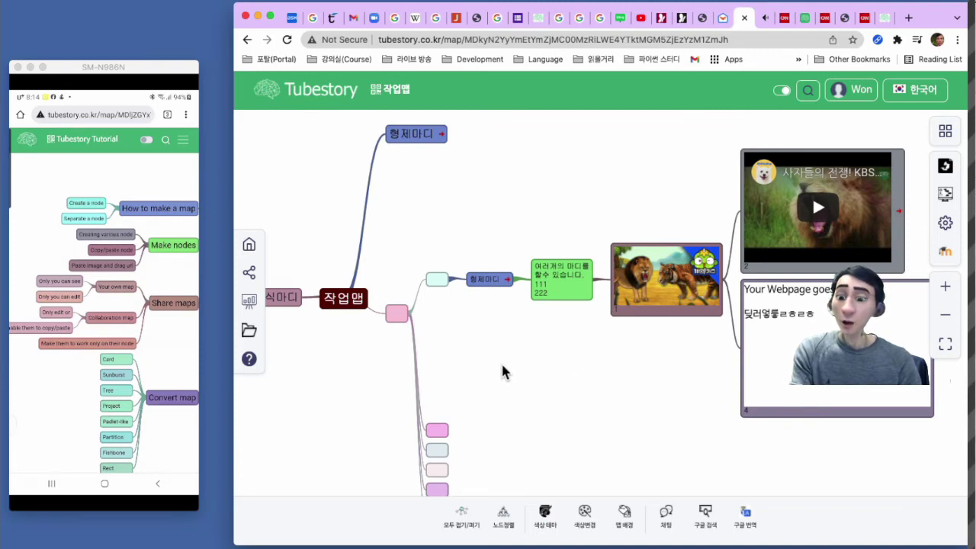
Step: Add the 수정 permission to the public share of 작업맵, save it, and recheck the map's share settings
drag(314, 376, 390, 376)
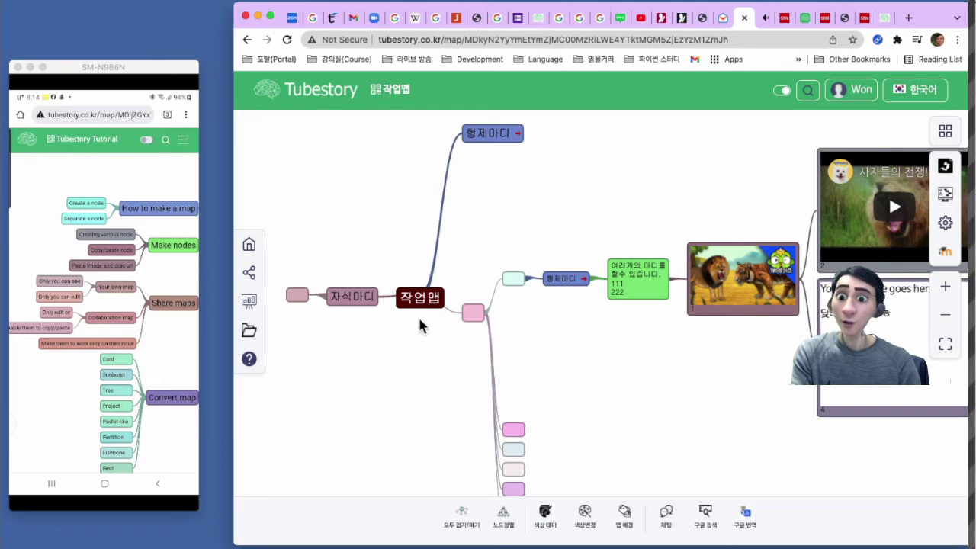
click(248, 274)
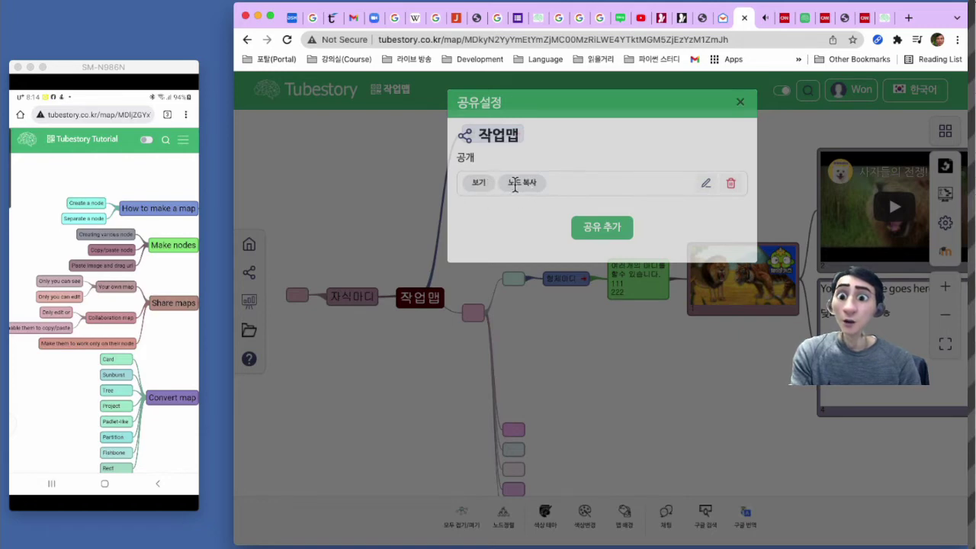
click(707, 186)
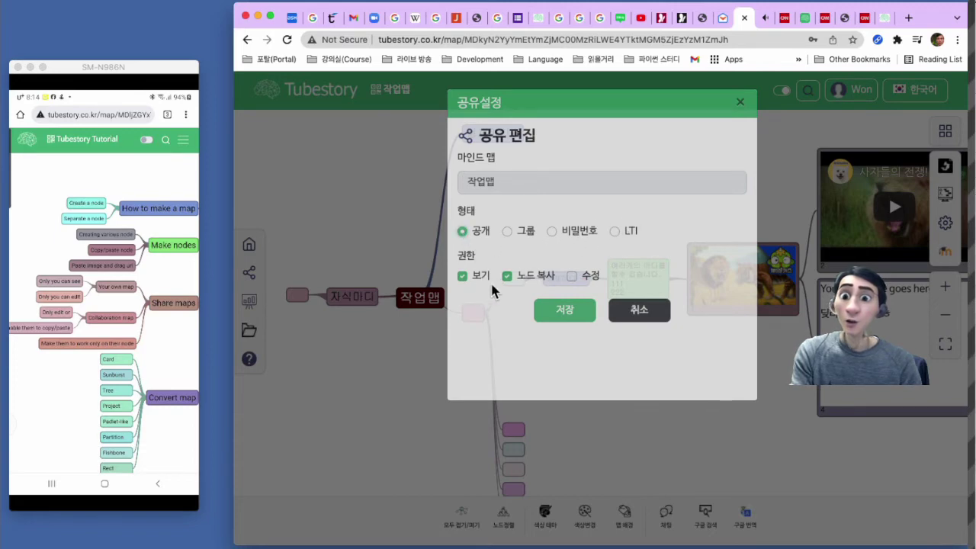
click(572, 276)
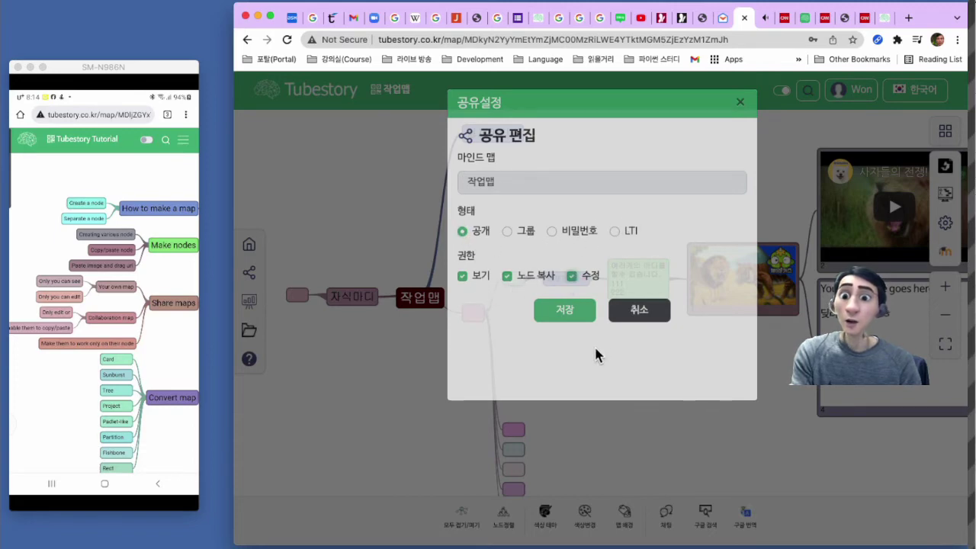
click(564, 316)
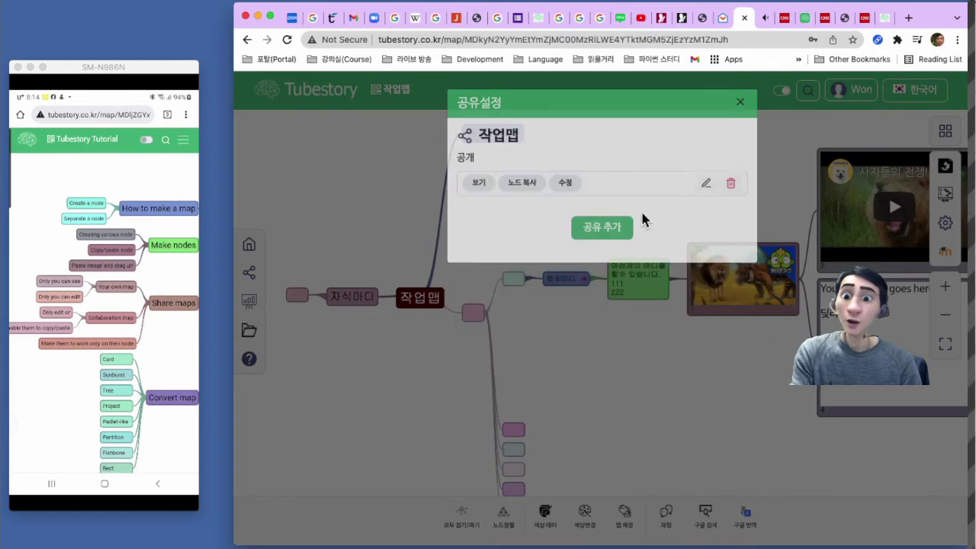
click(741, 104)
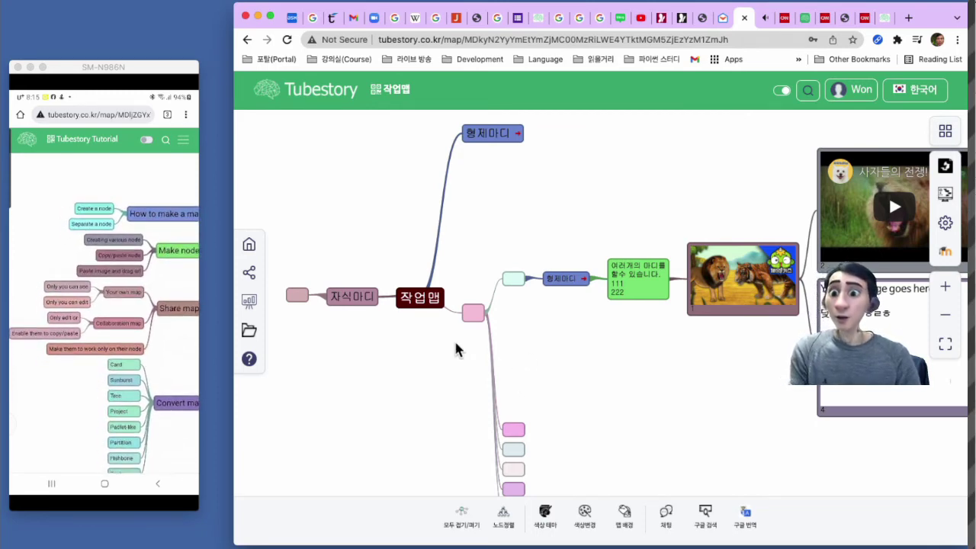
click(249, 273)
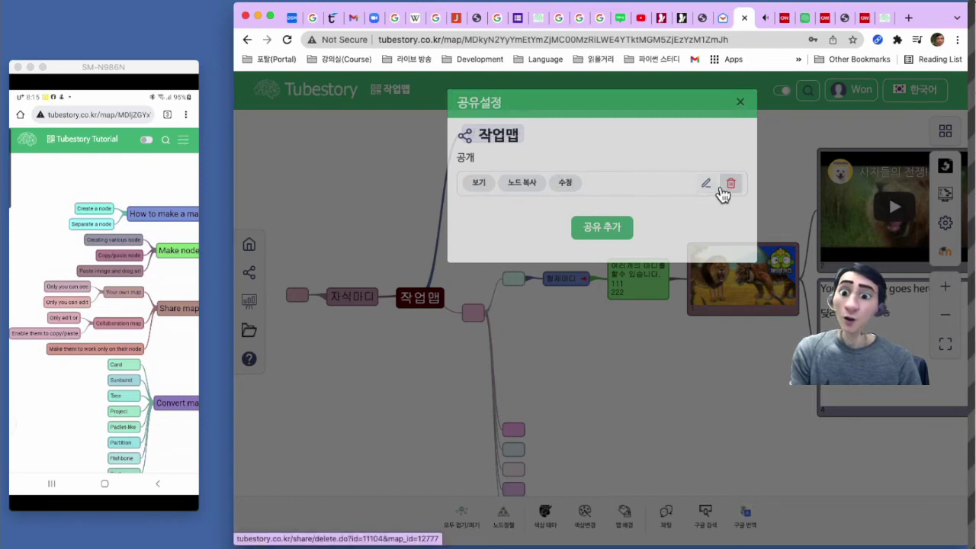
click(738, 106)
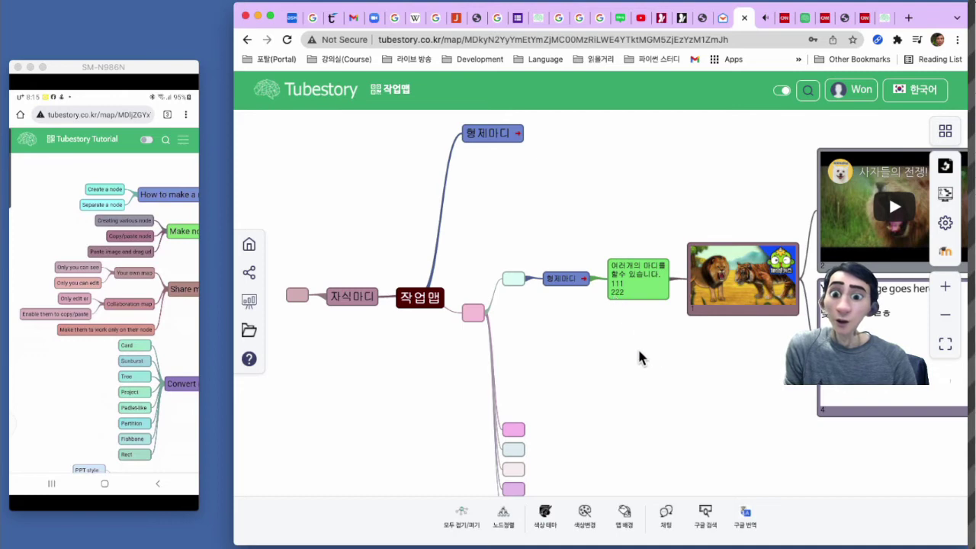
Step: Turn off the 편집 제한 editing restriction for 작업맵
click(946, 226)
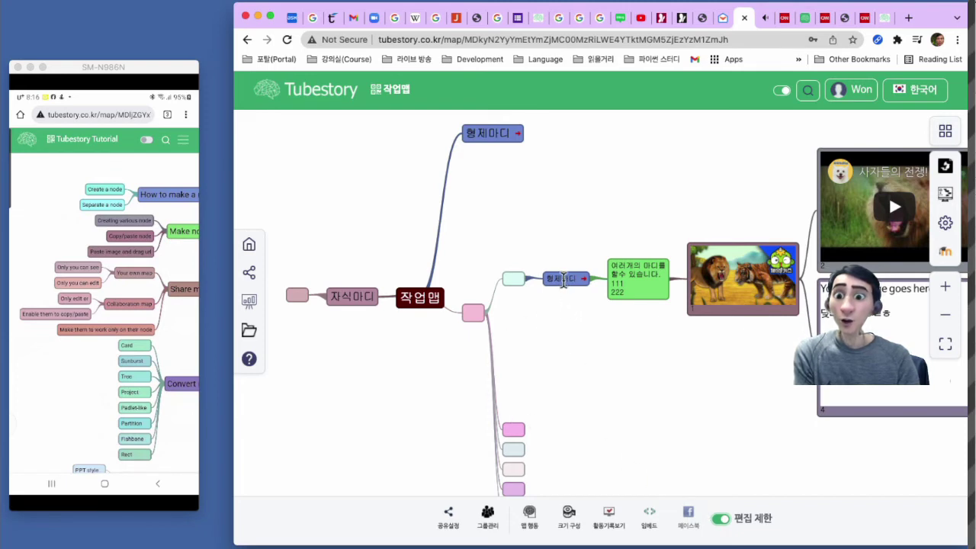
click(563, 278)
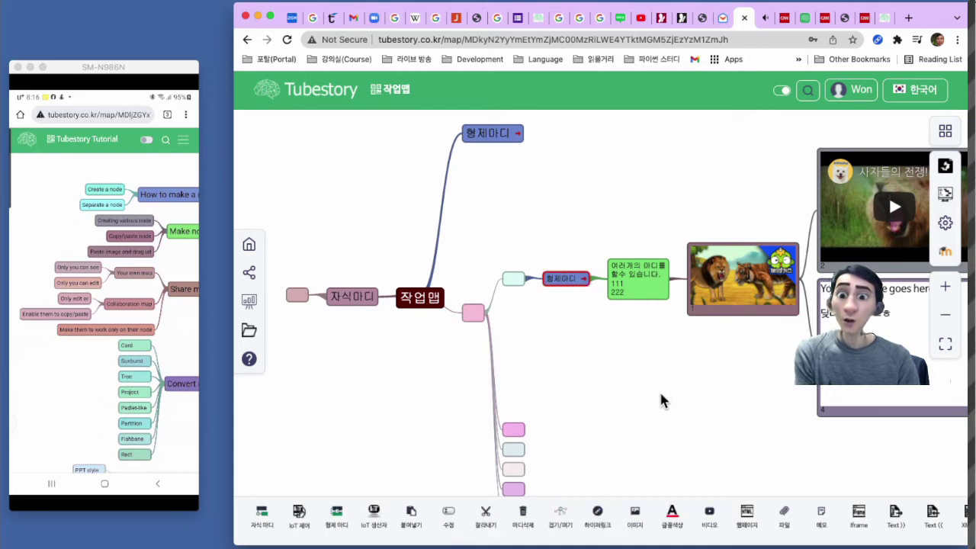
click(692, 444)
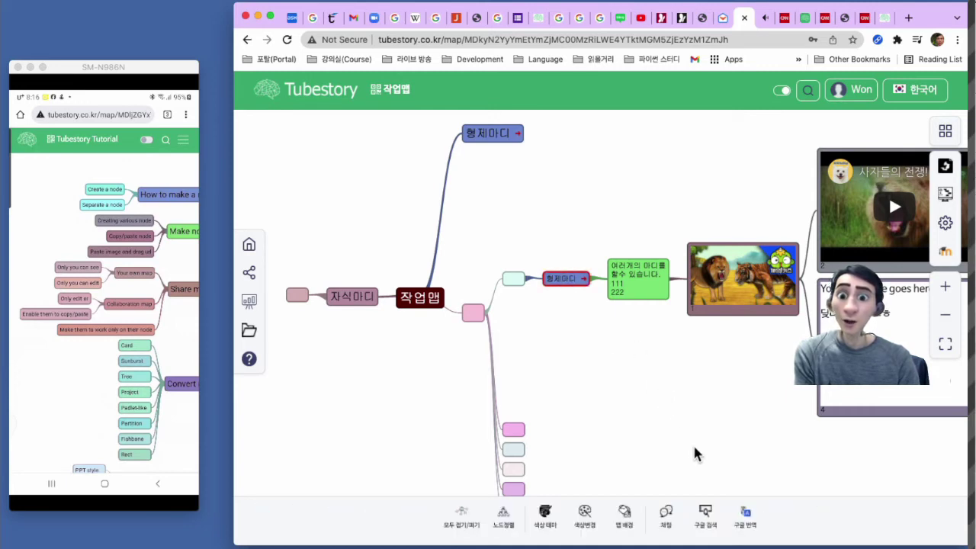
click(947, 226)
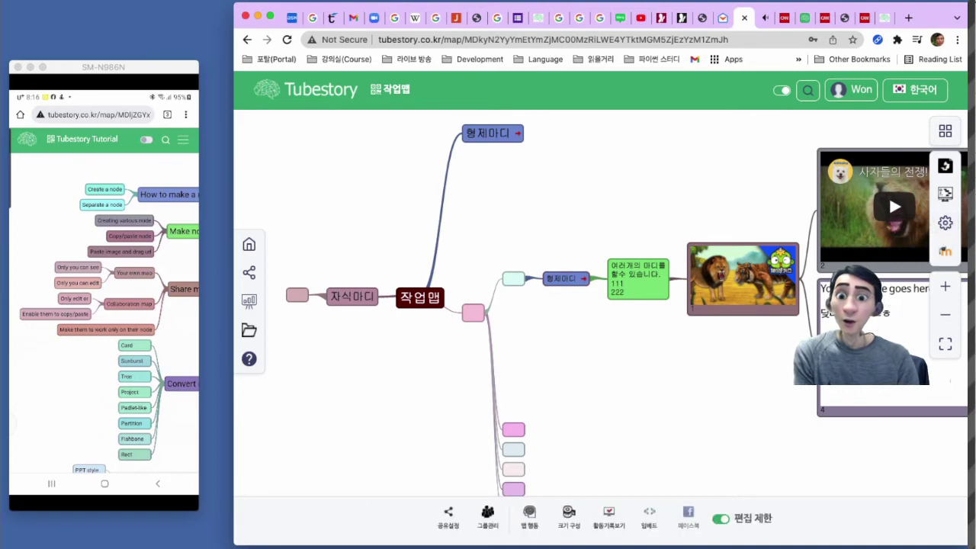
click(720, 521)
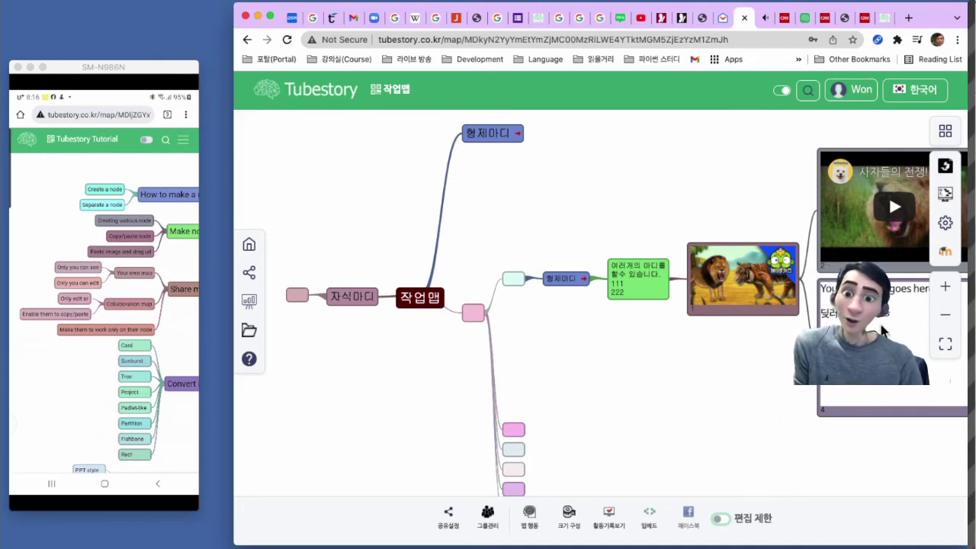
drag(838, 358, 691, 436)
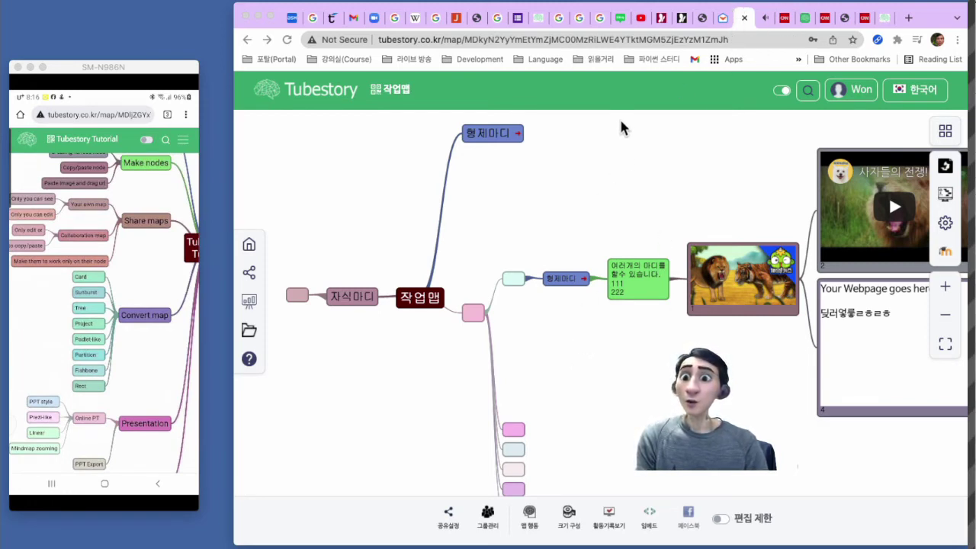
Step: Open the Tubestory Tutorial map from the list of own maps in a new browser tab and dismiss its update notice
click(249, 331)
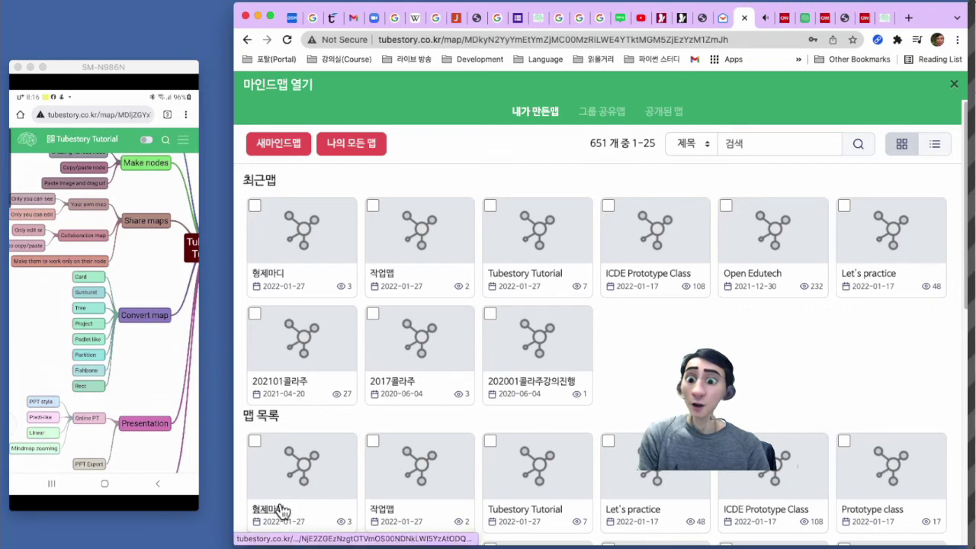
right_click(507, 517)
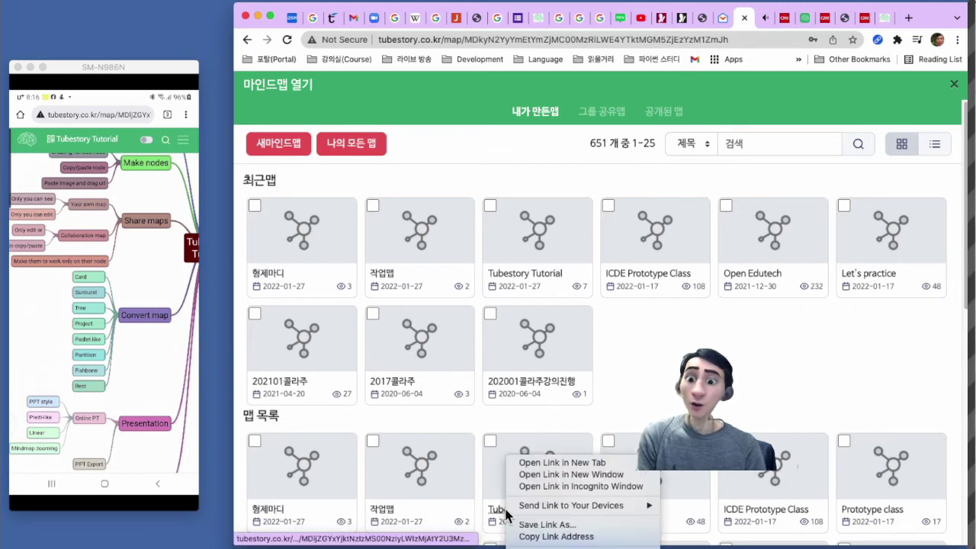
click(534, 467)
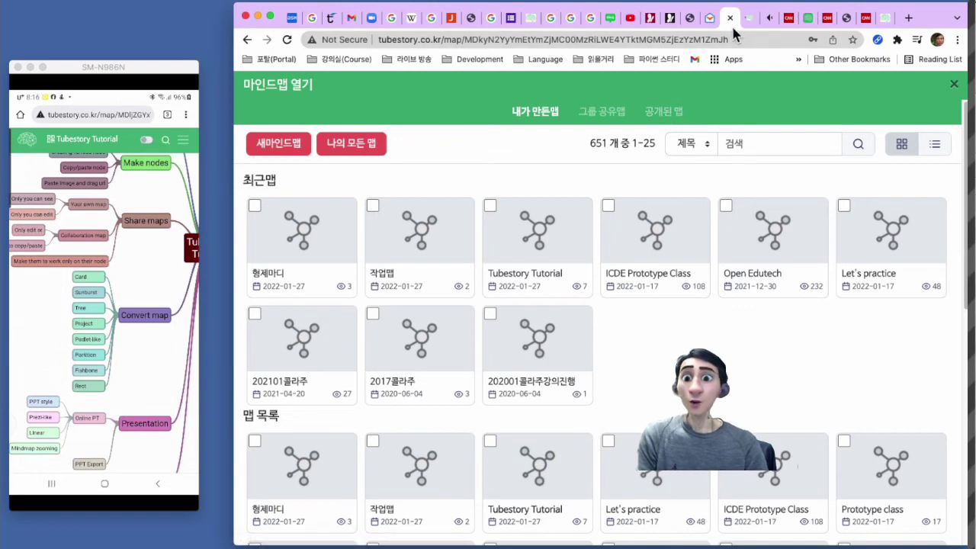
click(952, 89)
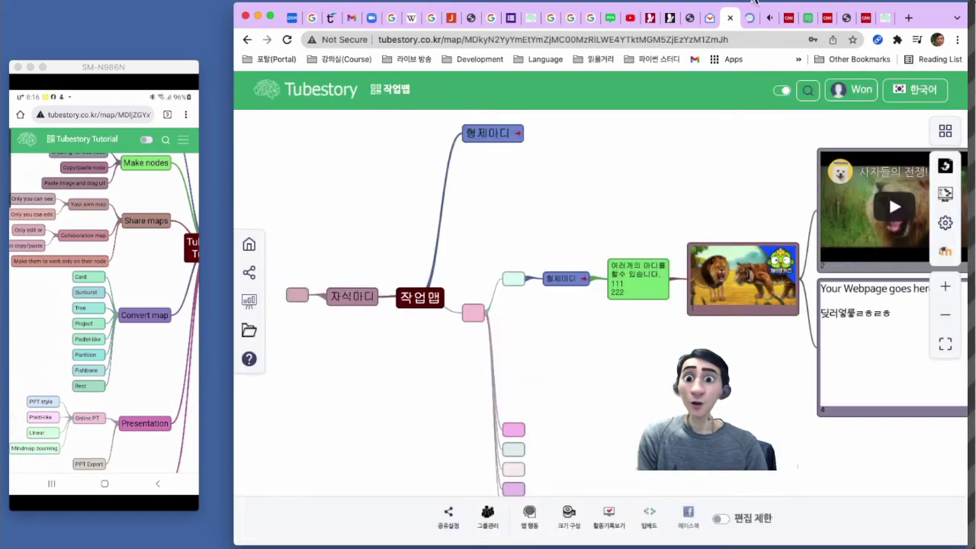
click(749, 19)
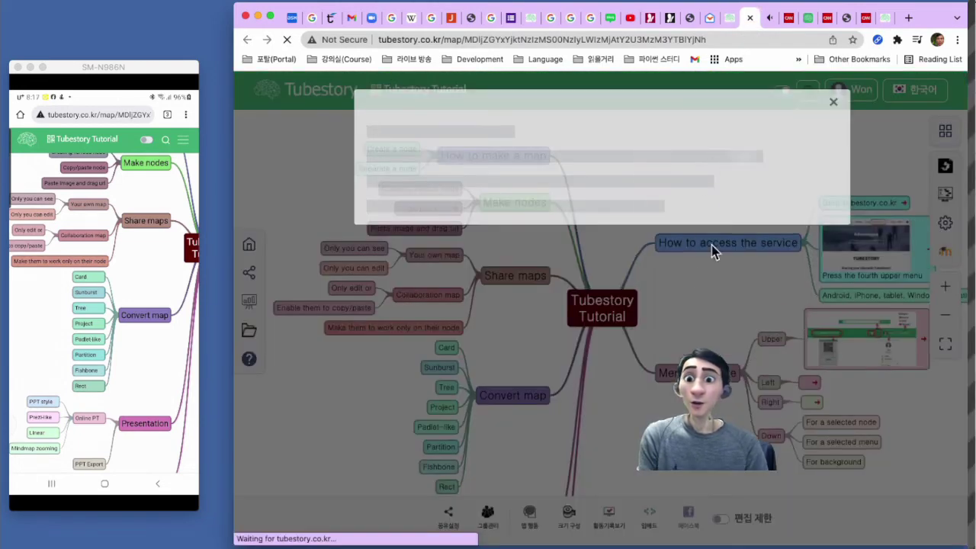
click(832, 105)
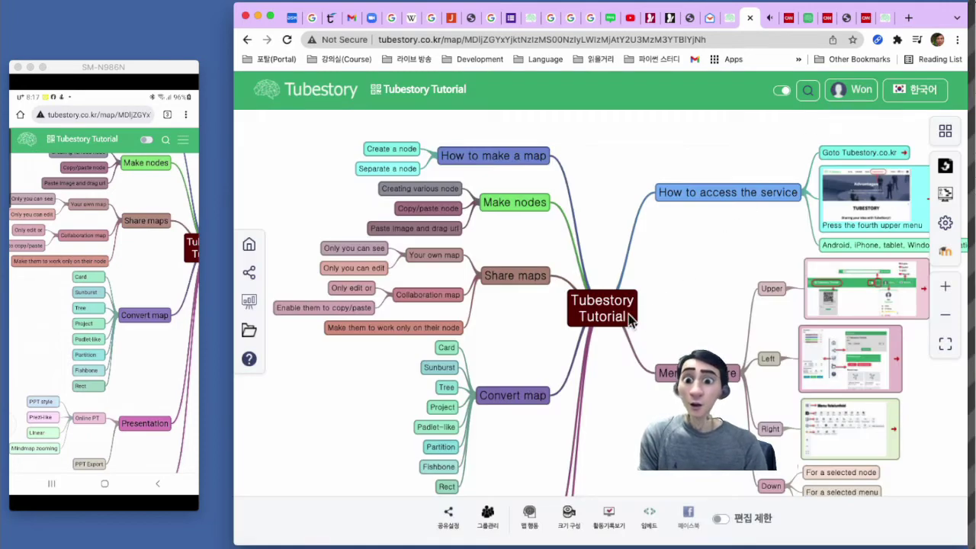
Step: Convert the Tubestory Tutorial map to the 카드 모양 card layout and dismiss the update notice
drag(511, 376, 536, 334)
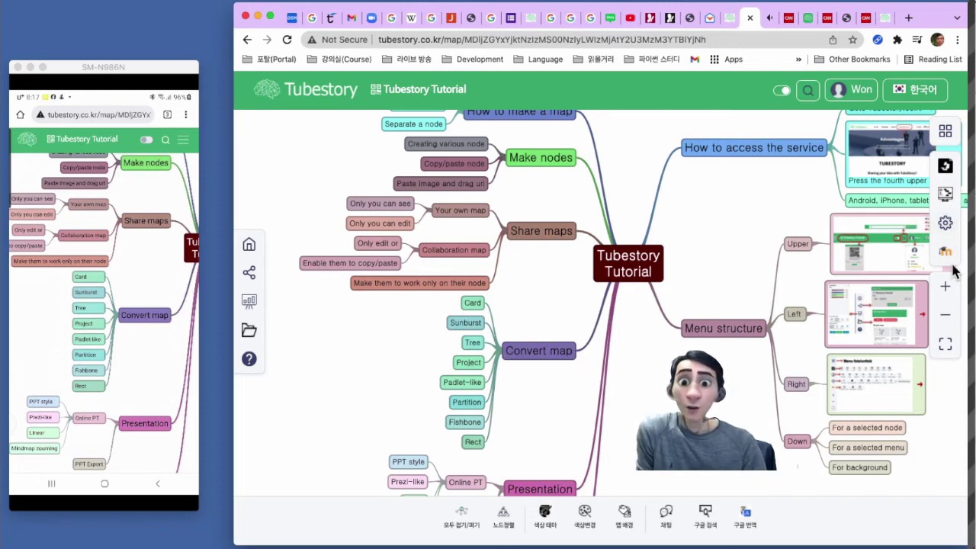
click(946, 193)
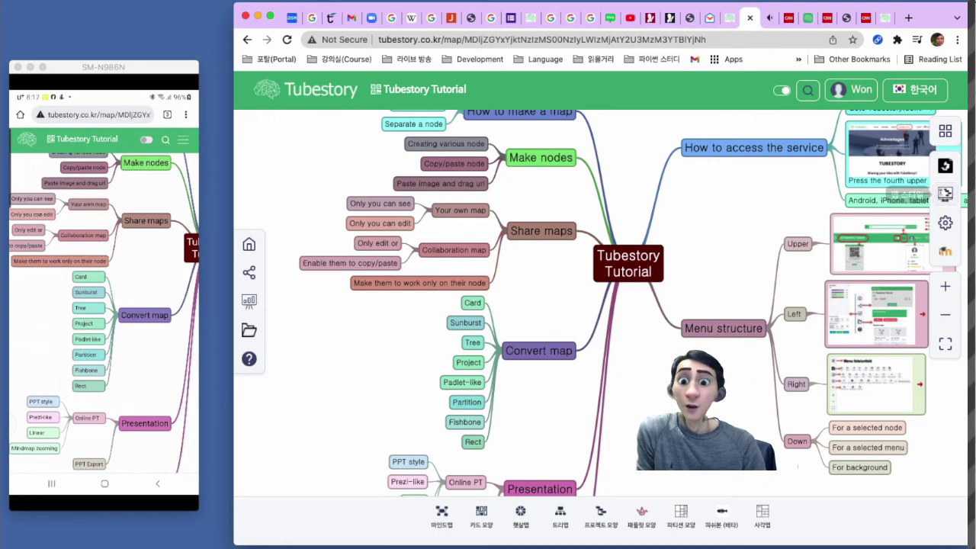
click(481, 517)
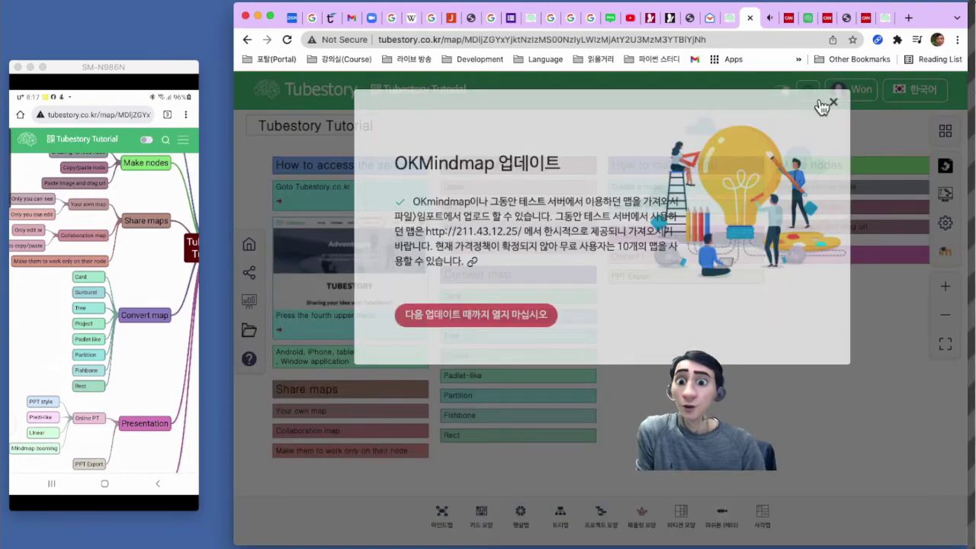
click(837, 103)
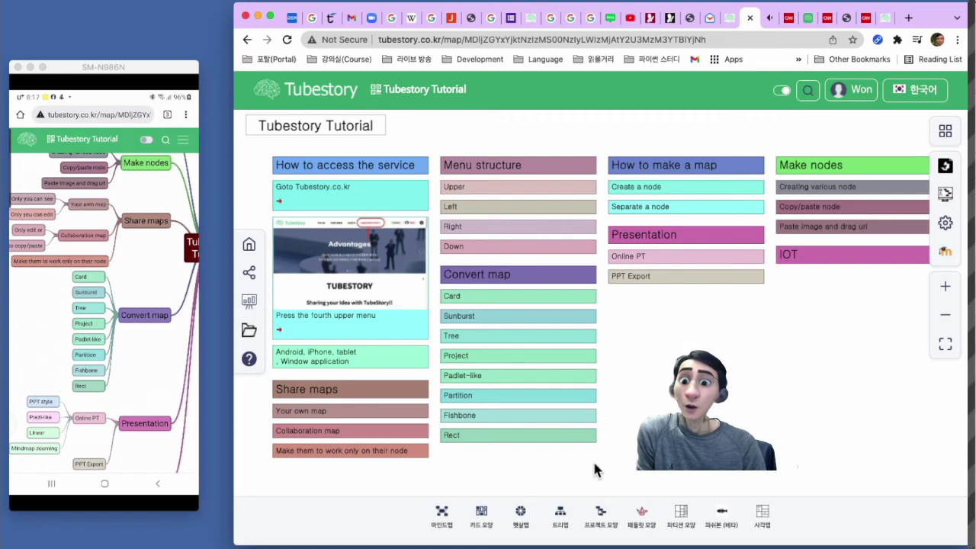
Step: Convert the map to the 햇살맵 sunburst layout, drill down through Menu structure to Upper, and return to the full chart
click(521, 520)
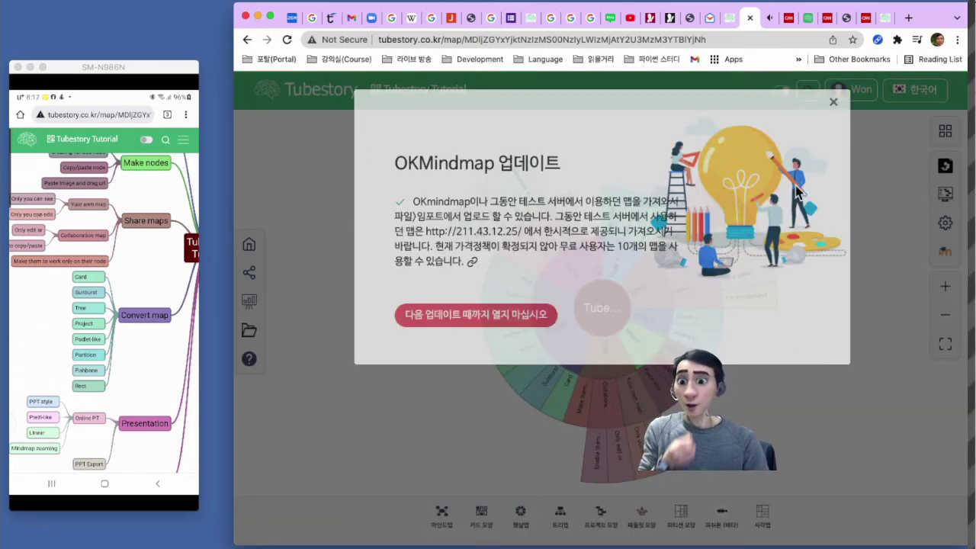
click(835, 103)
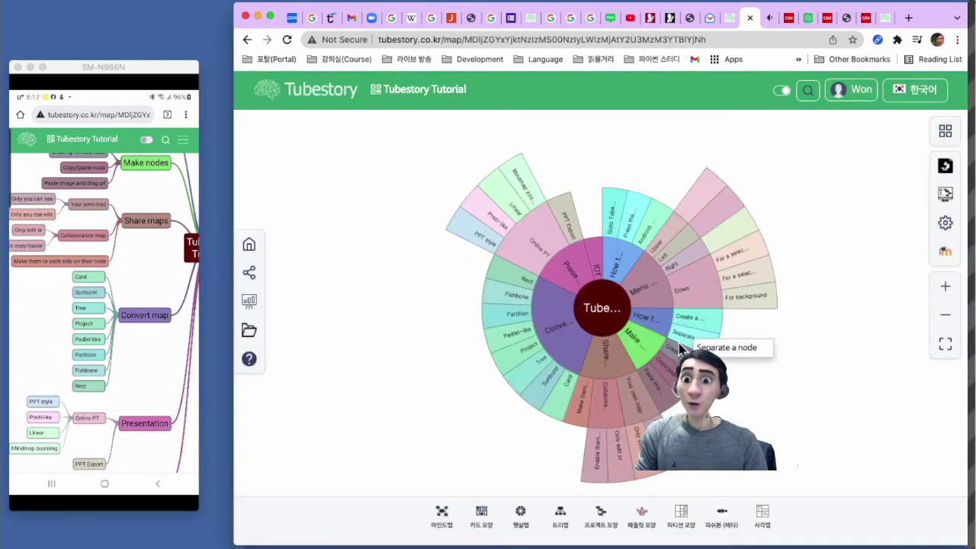
click(644, 293)
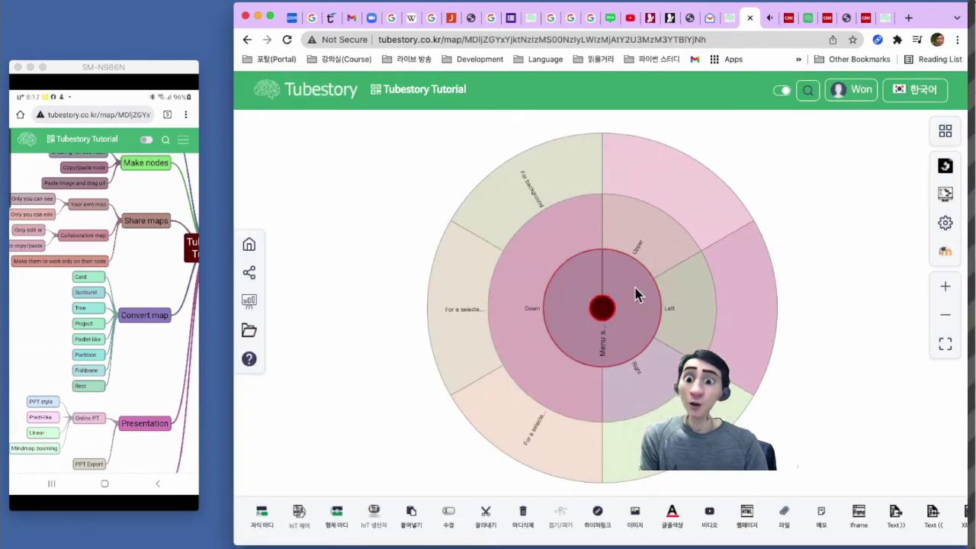
click(647, 261)
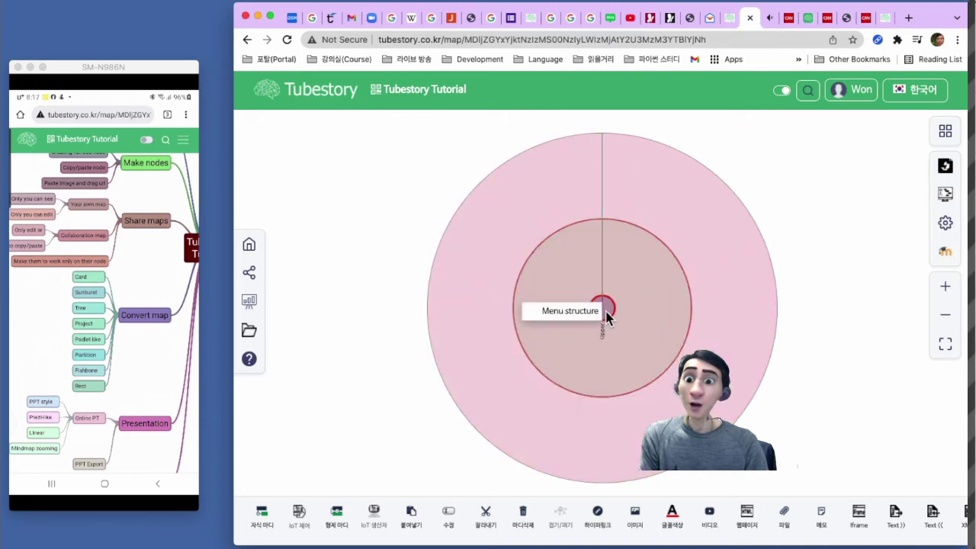
click(604, 313)
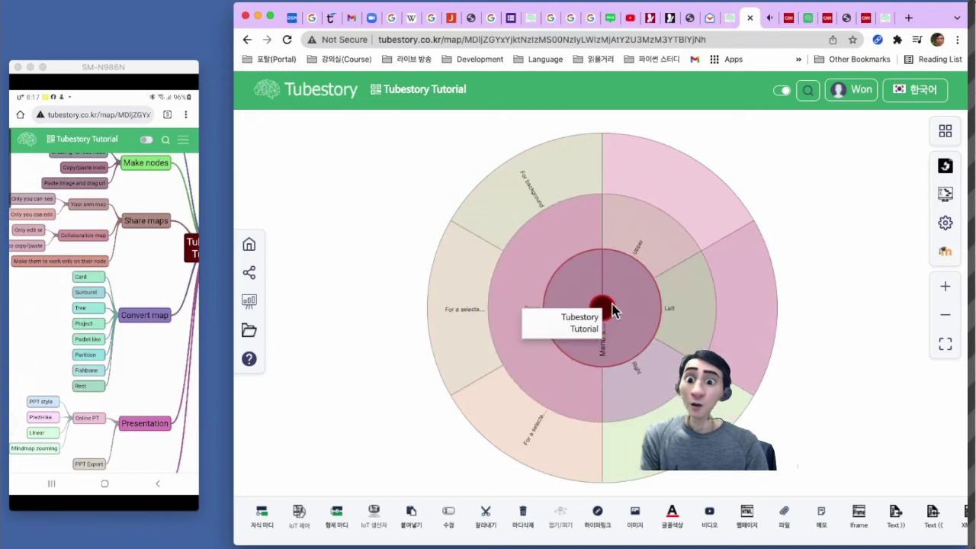
click(611, 309)
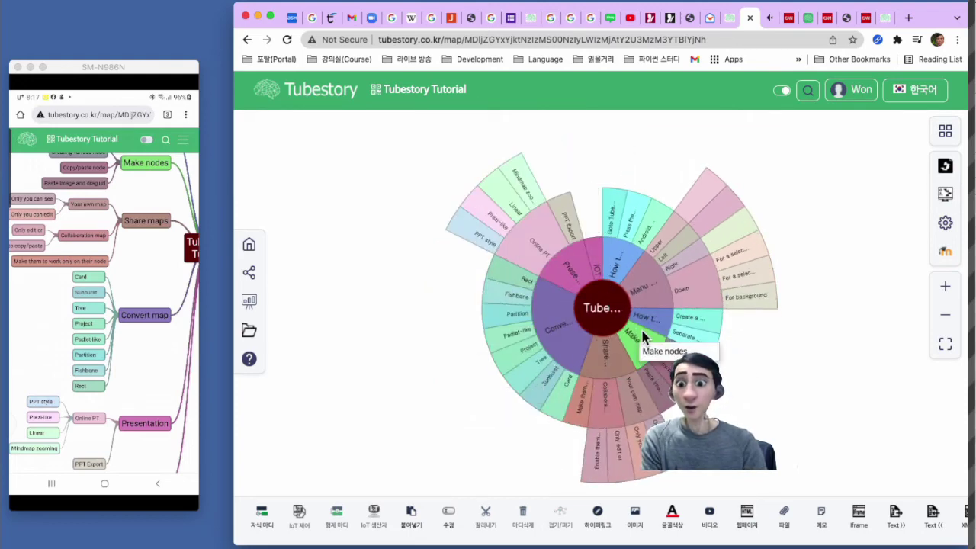
Step: Convert the map to the 트리맵 tree layout and to the 프로젝트 모양 project layout, dismissing the update notices
click(945, 197)
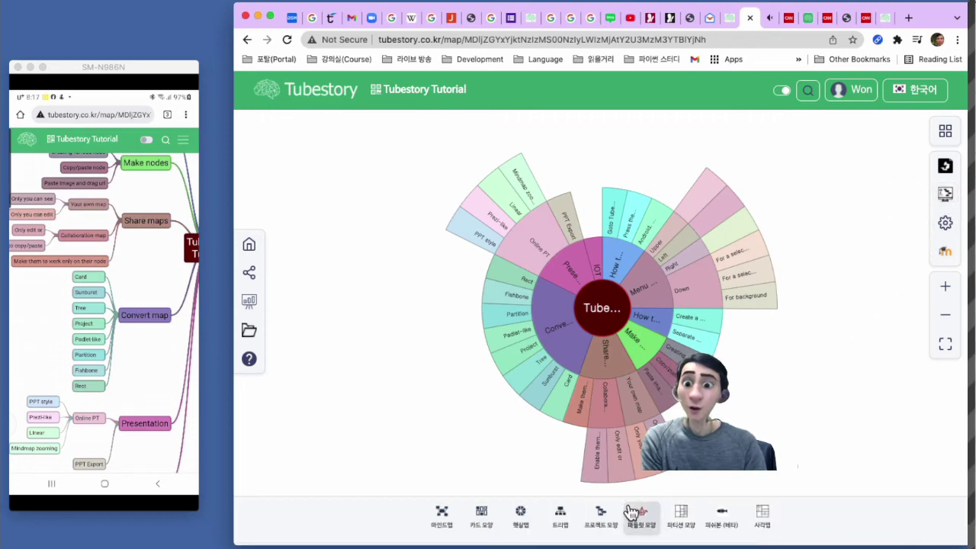
click(562, 517)
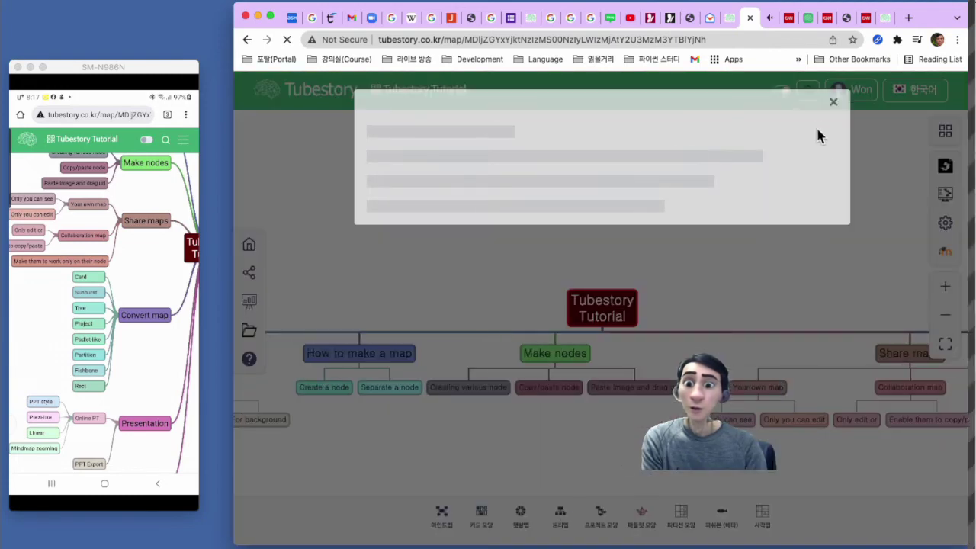
click(836, 106)
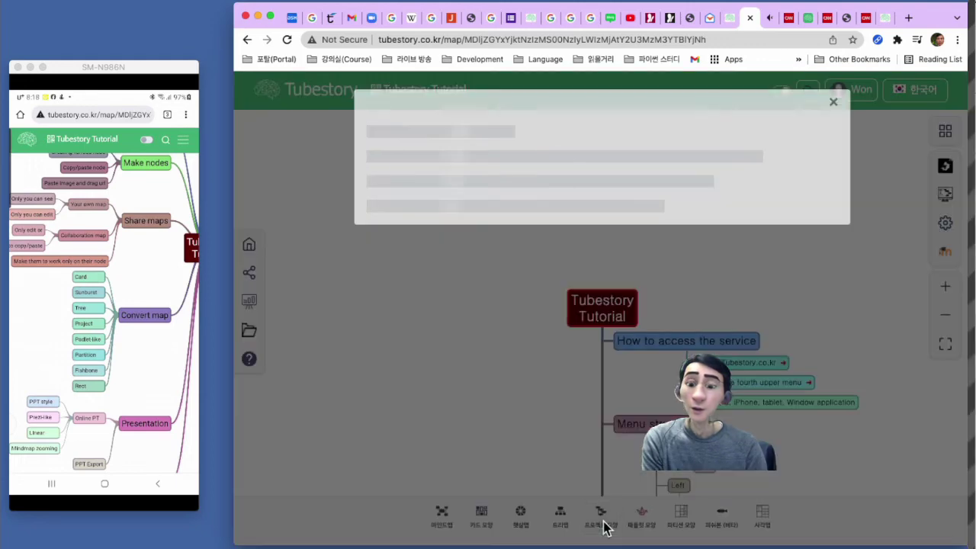
click(833, 104)
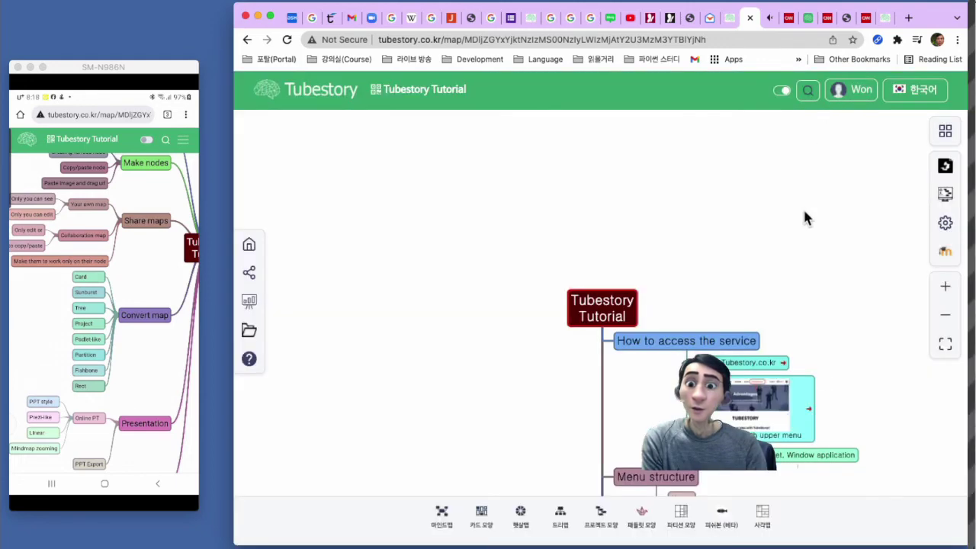
drag(844, 394, 730, 290)
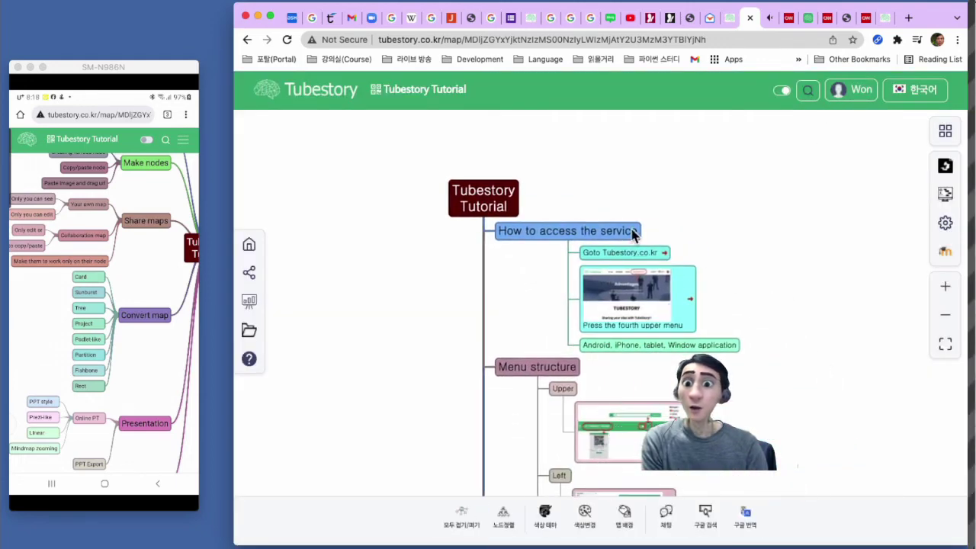
Step: Add a child node reading "Added possible" under How to access the service and delete it again
click(614, 231)
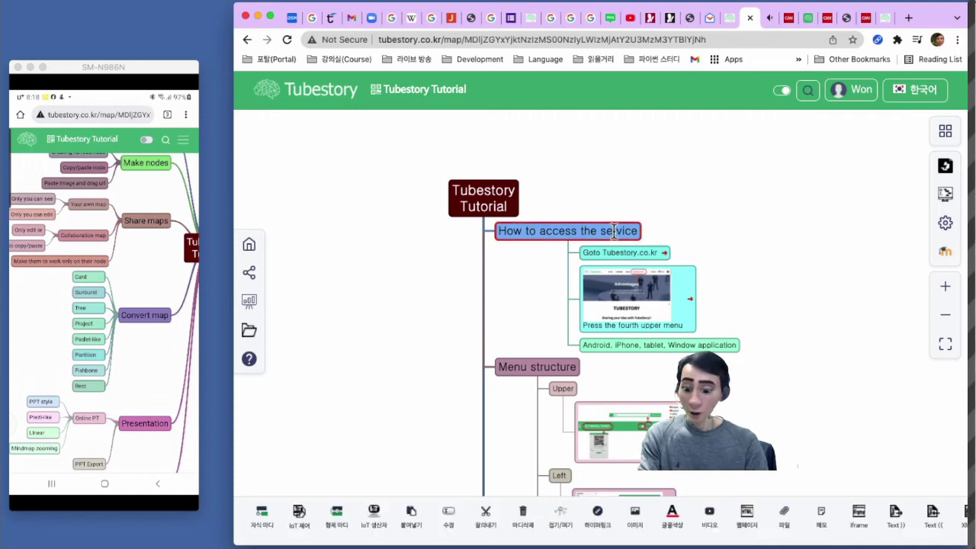
key(Tab)
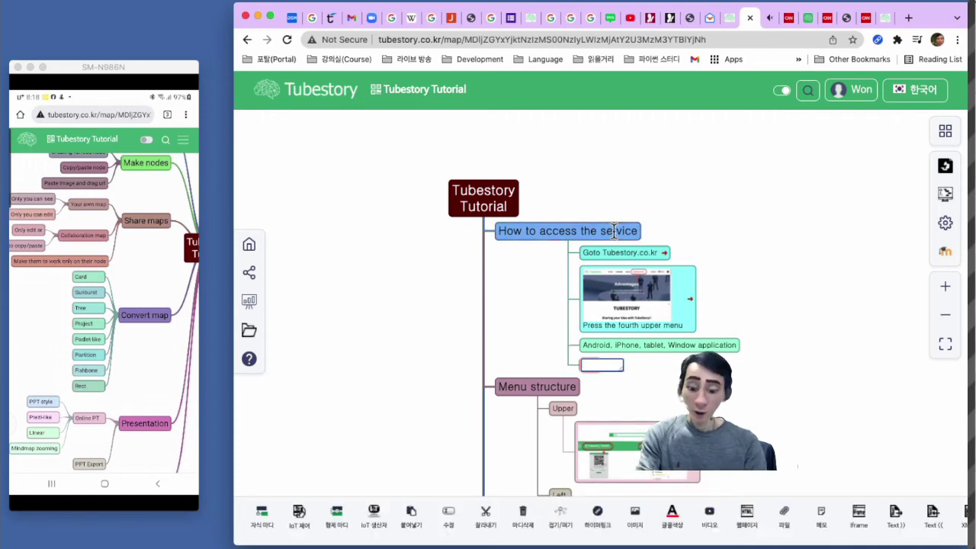
text(c)
key(BackSpace)
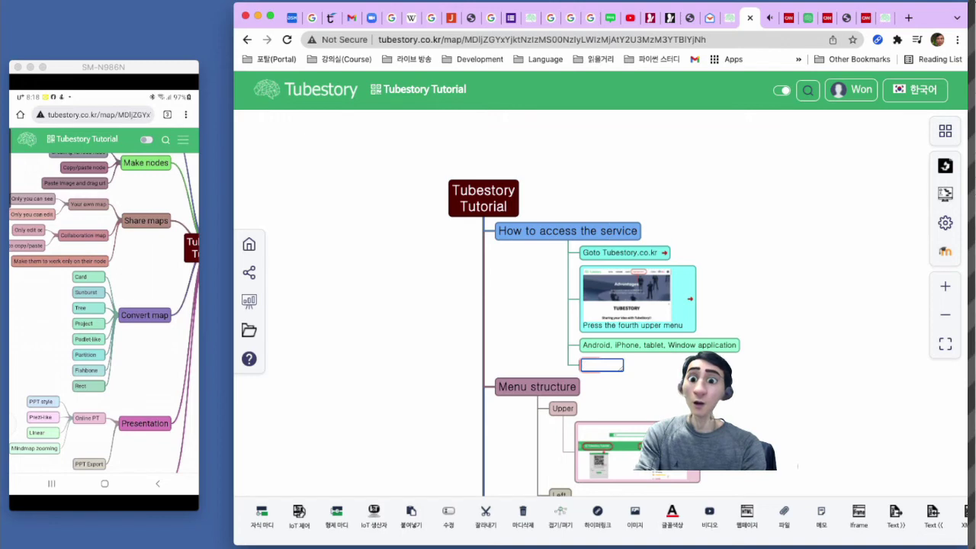
text(Added)
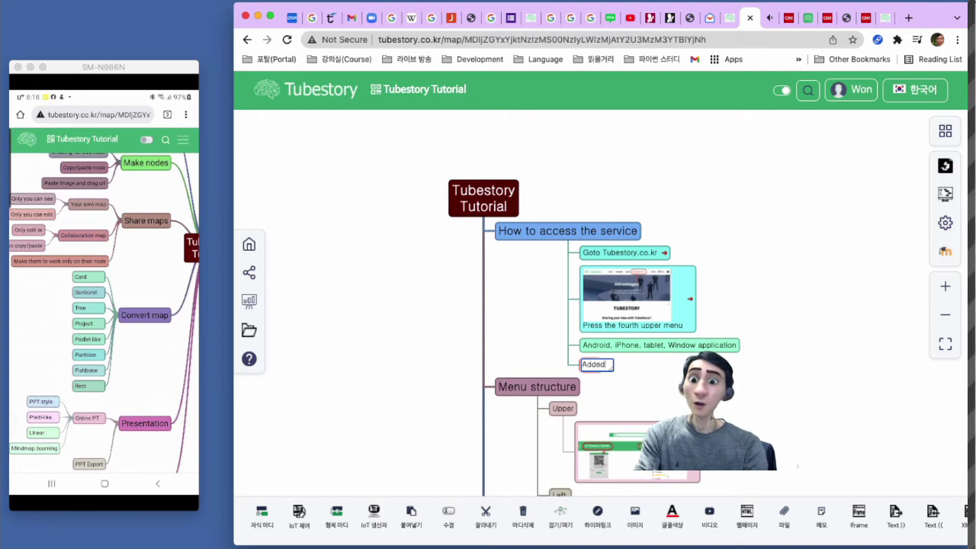
text( possible)
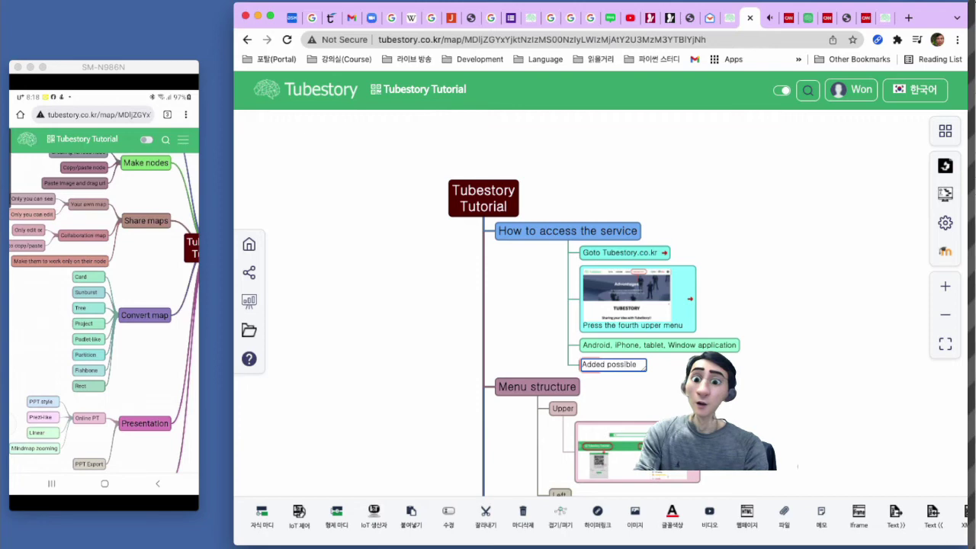
key(Return)
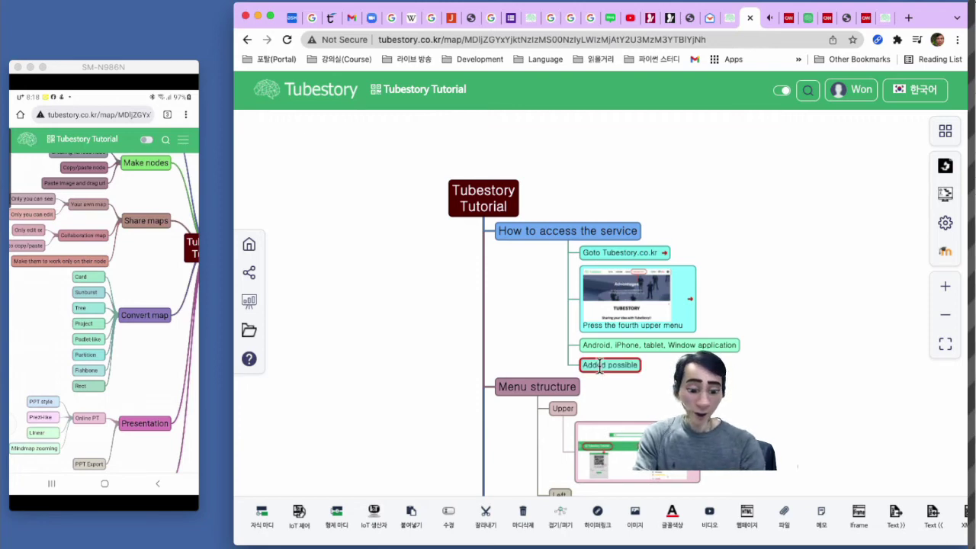
key(Delete)
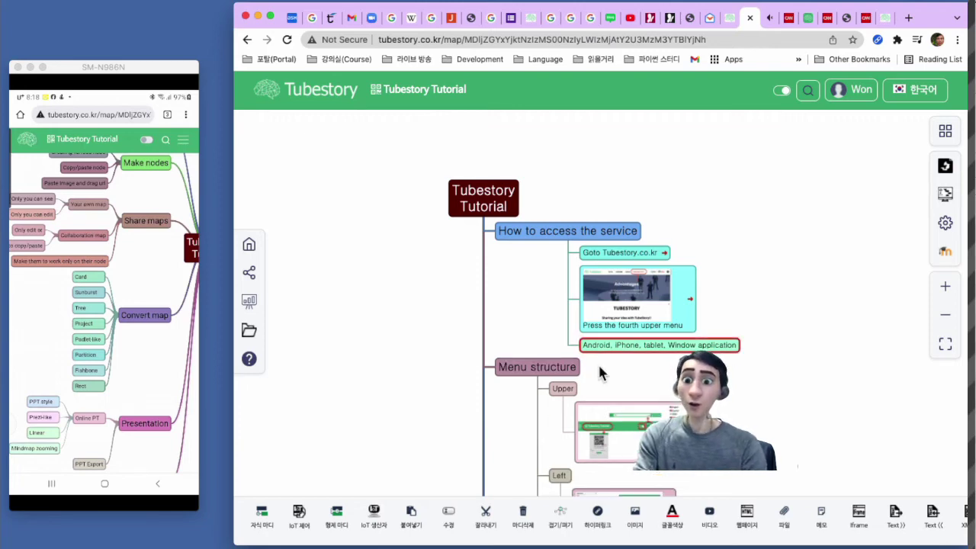
Step: Convert the map back to the 마인드맵 mind-map layout and dismiss the update notice
click(769, 365)
drag(774, 319, 741, 261)
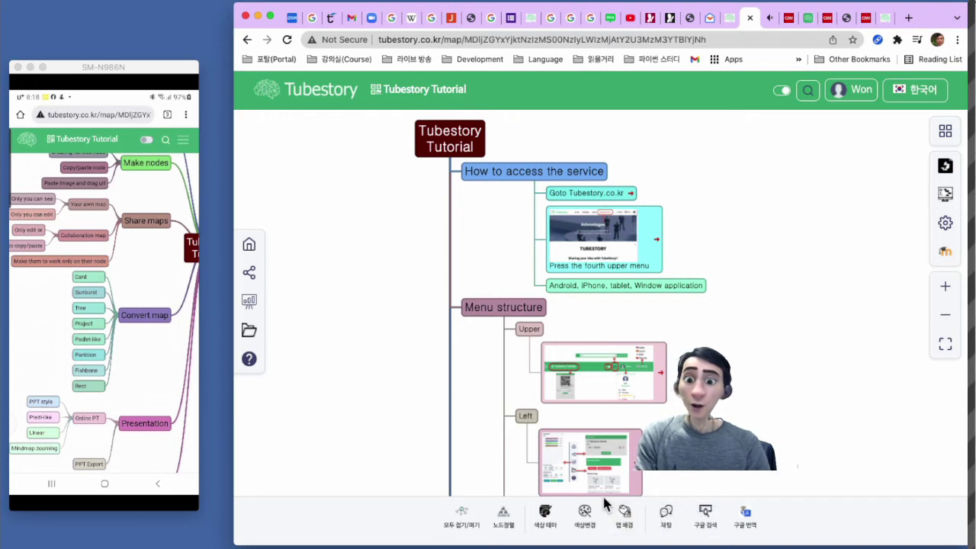
click(946, 200)
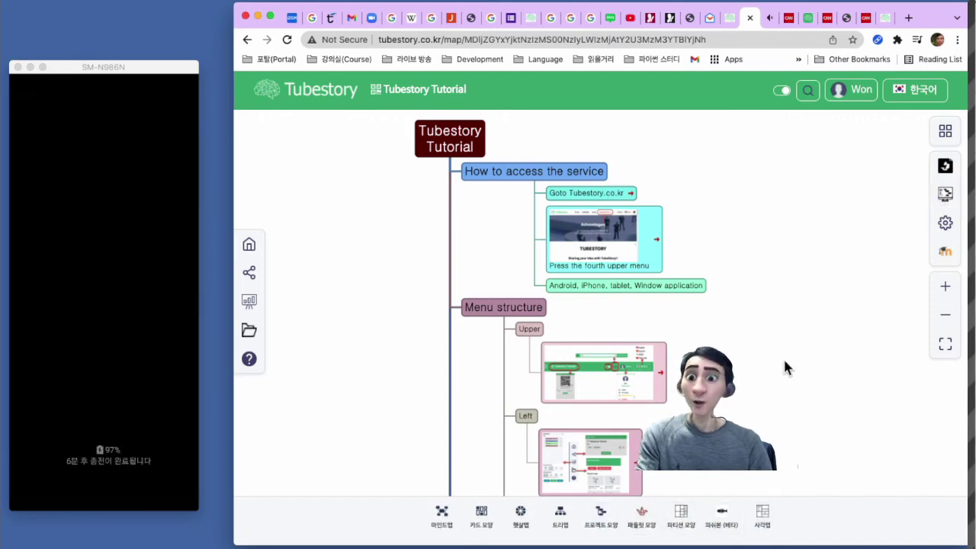
click(785, 360)
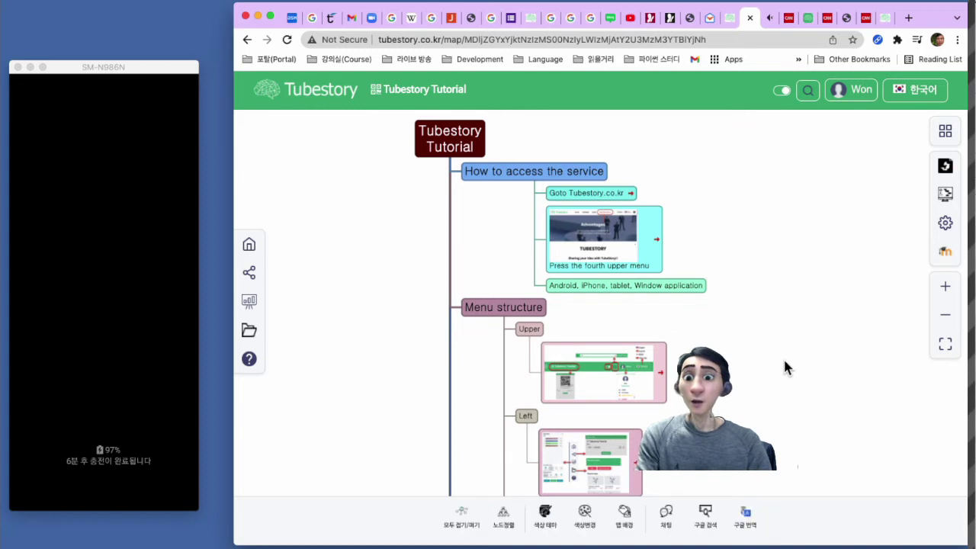
click(948, 197)
click(445, 522)
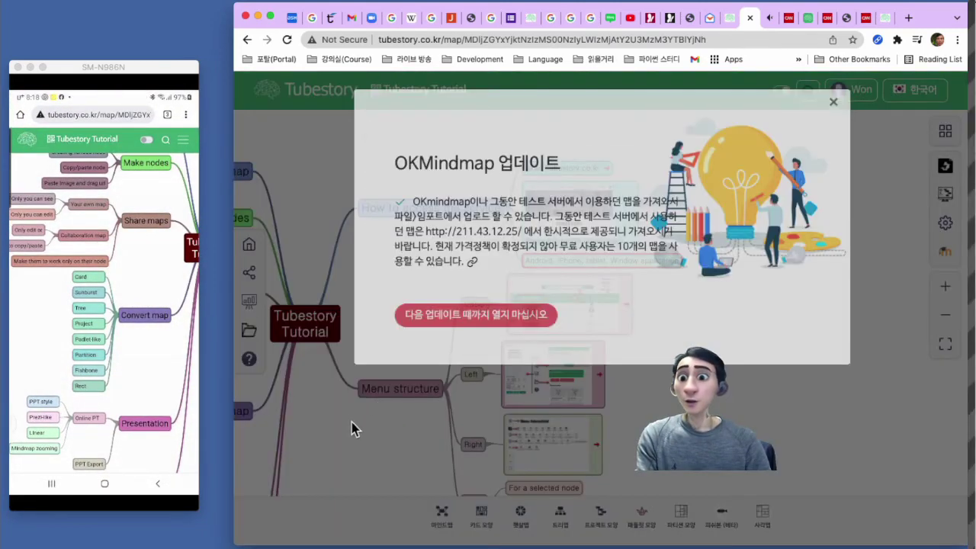
click(833, 102)
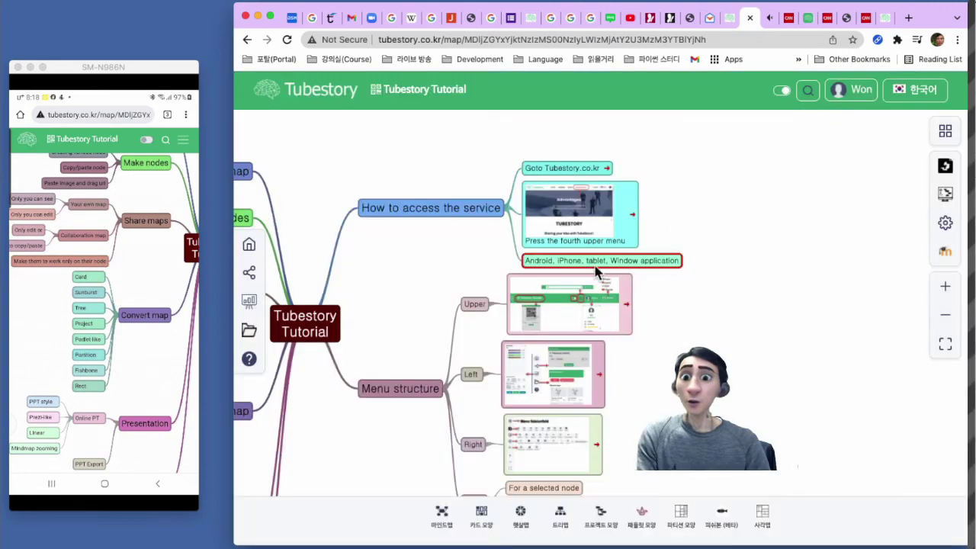
Step: Open the 발표 presentation settings for the Tubestory Tutorial map
drag(389, 337, 725, 265)
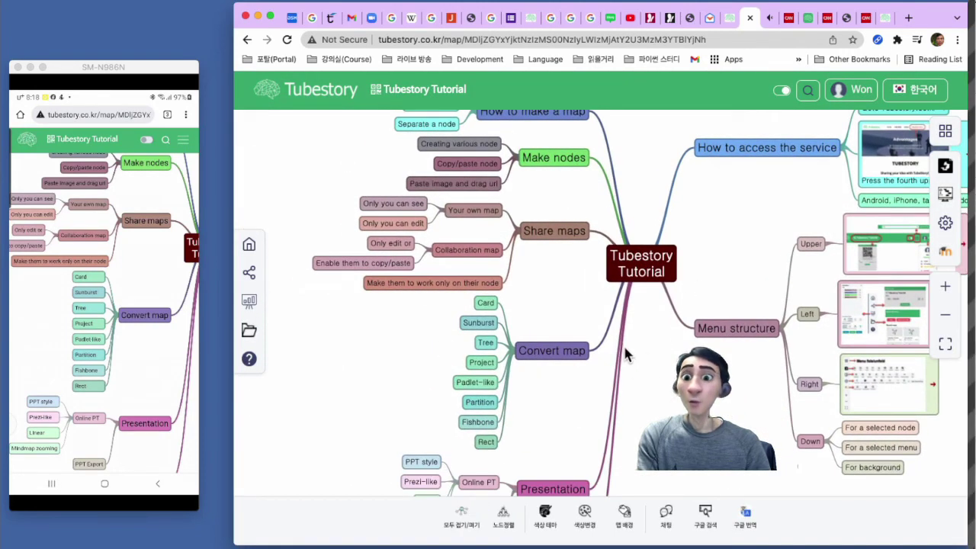
drag(564, 413, 563, 305)
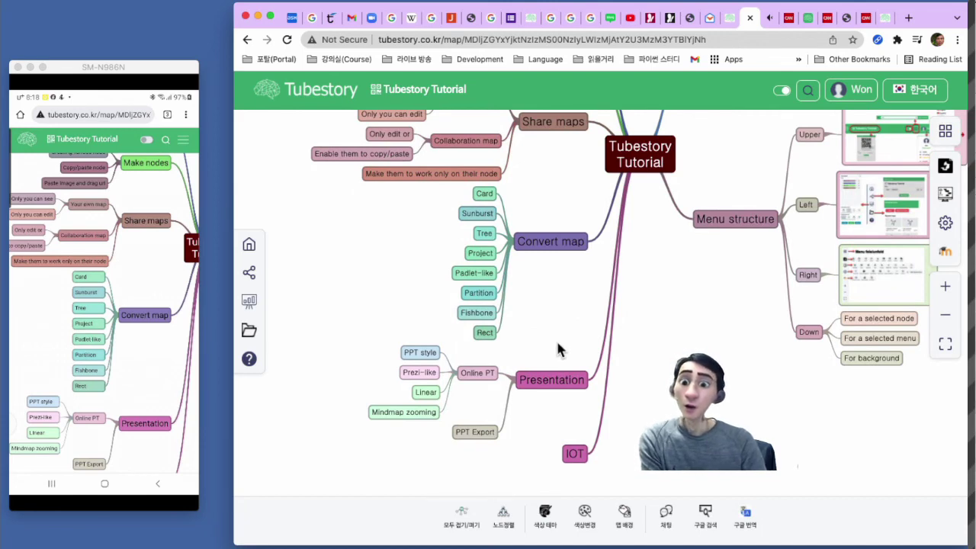
drag(557, 348, 560, 332)
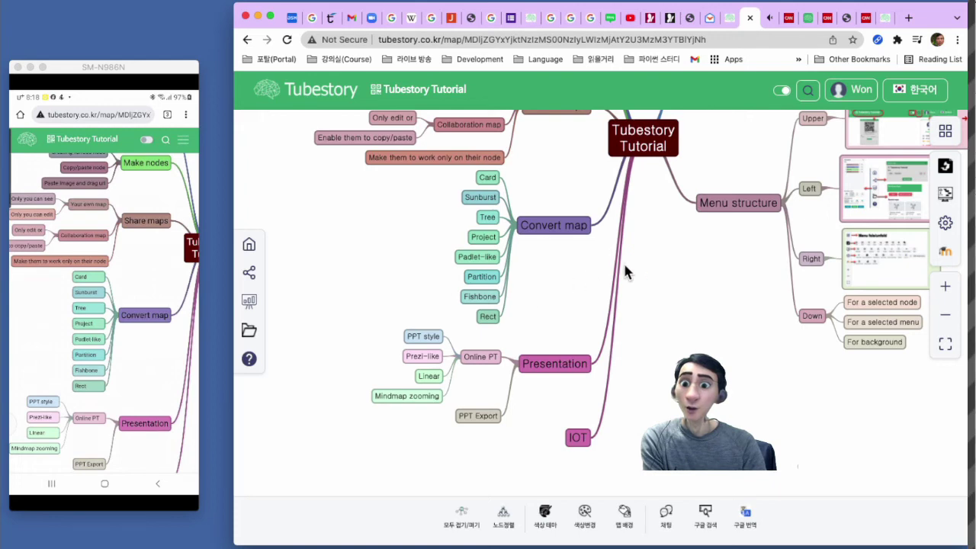
scroll(625, 272, up, 4)
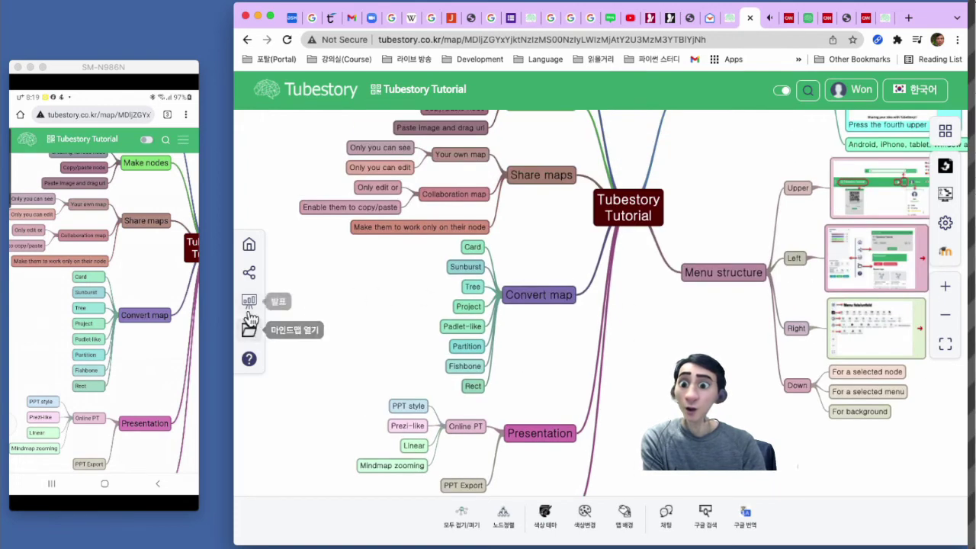
click(250, 301)
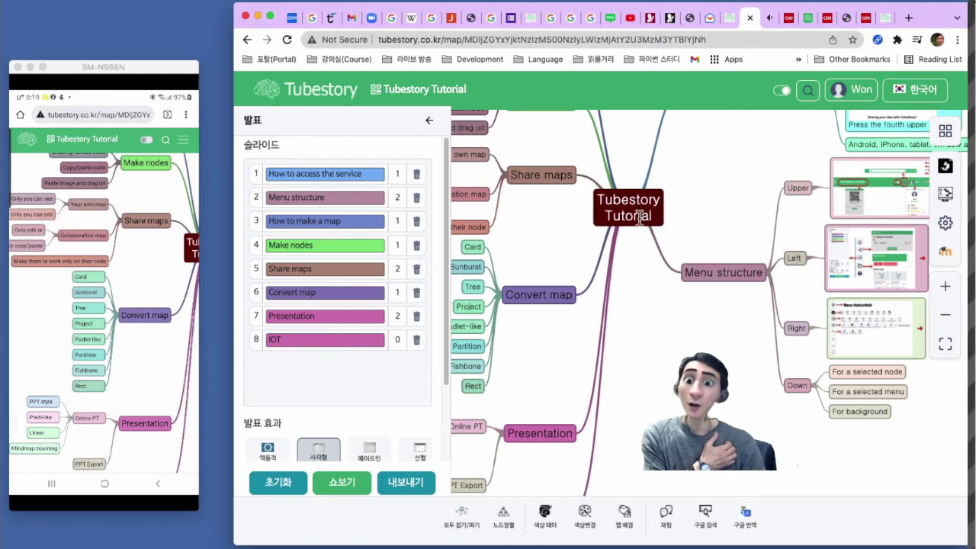
Step: Compare the presentation slide list and its per-slide numbers with the map's main branches and their child nodes
scroll(720, 259, up, 2)
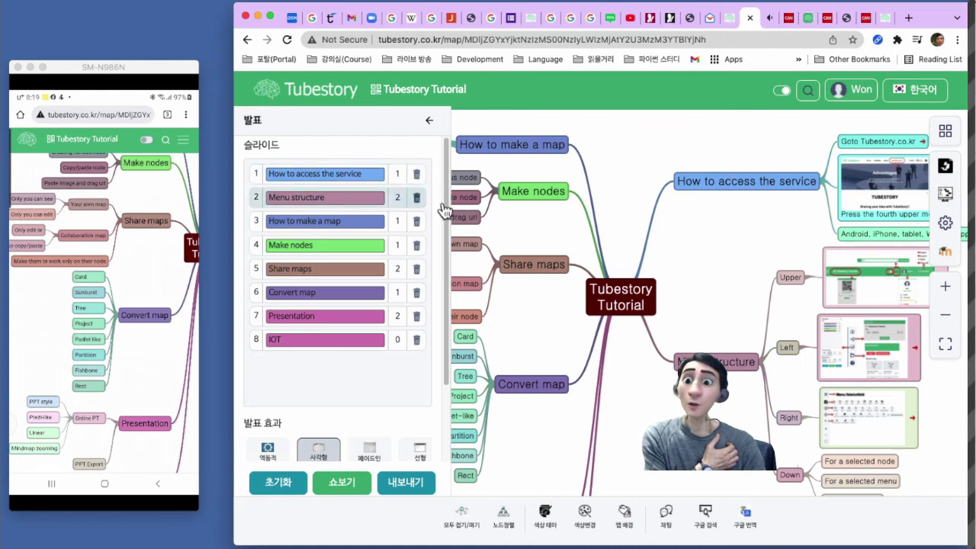
scroll(732, 328, down, 1)
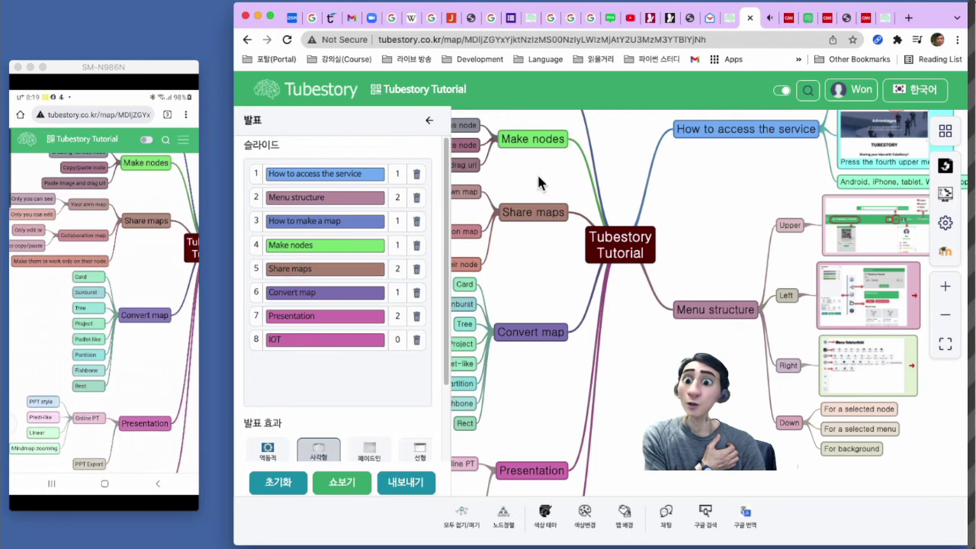
drag(538, 181, 641, 282)
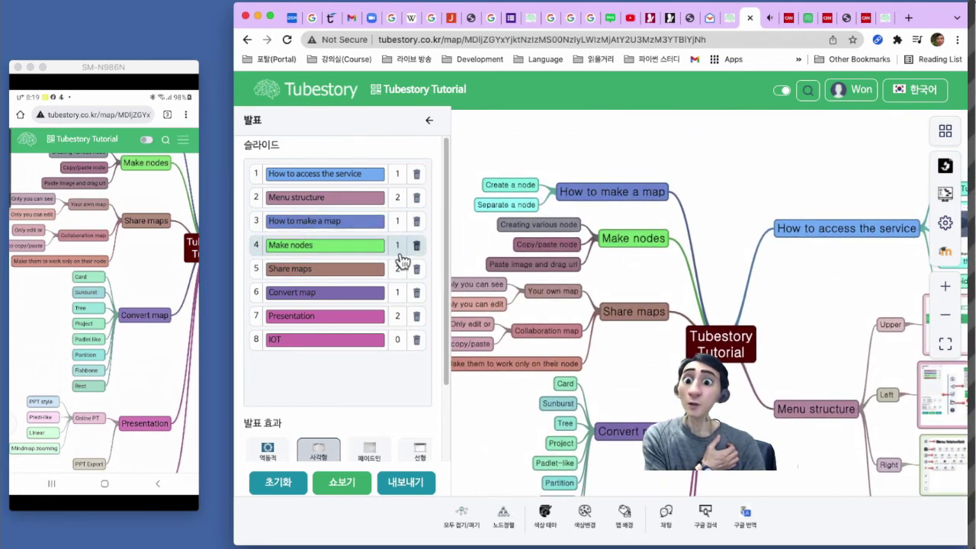
scroll(634, 364, down, 2)
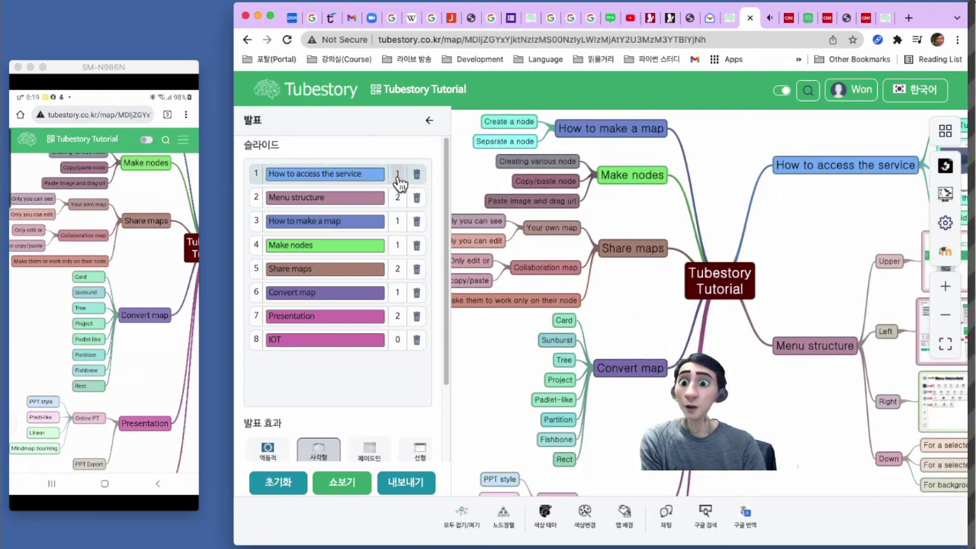
drag(812, 208, 665, 229)
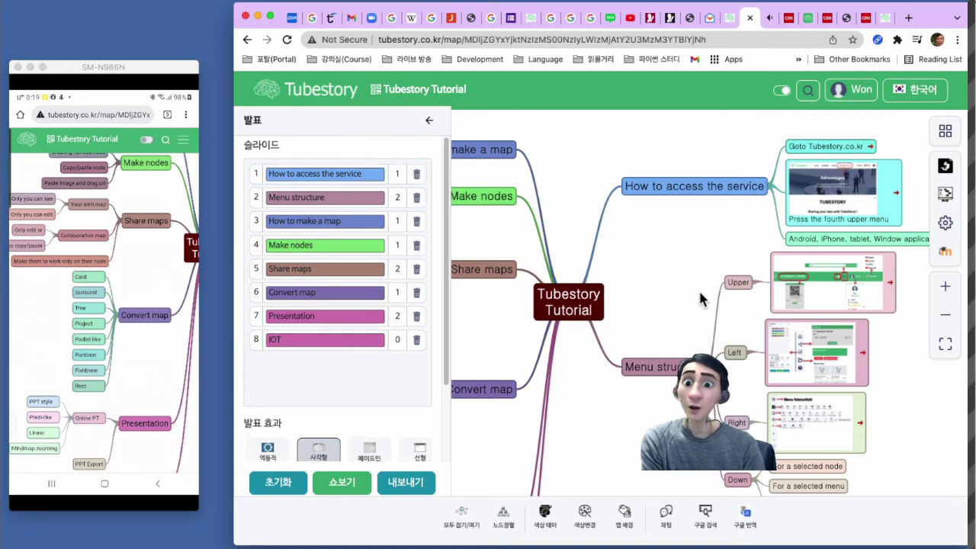
scroll(690, 278, down, 3)
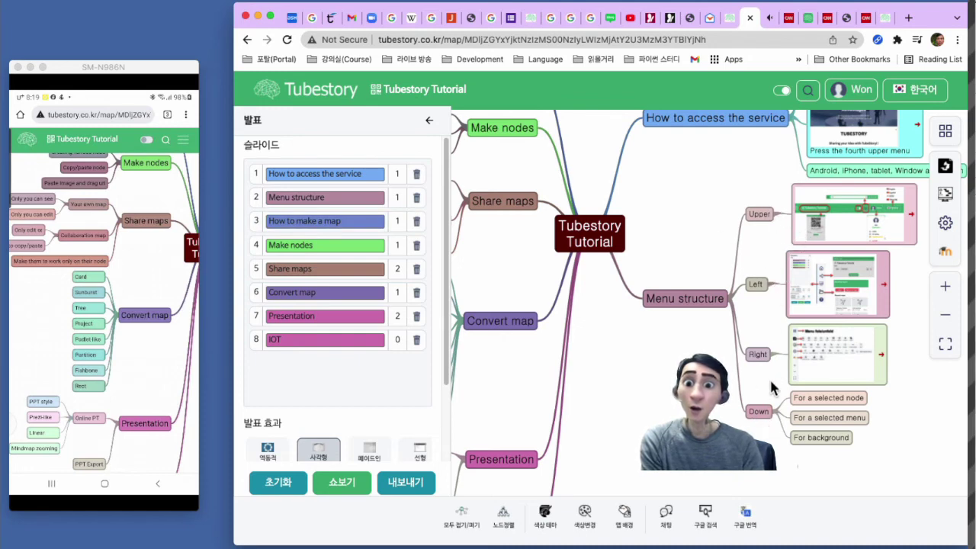
Step: Set the number beside the Menu structure slide to 2 and try moving How to make a map above it
click(396, 199)
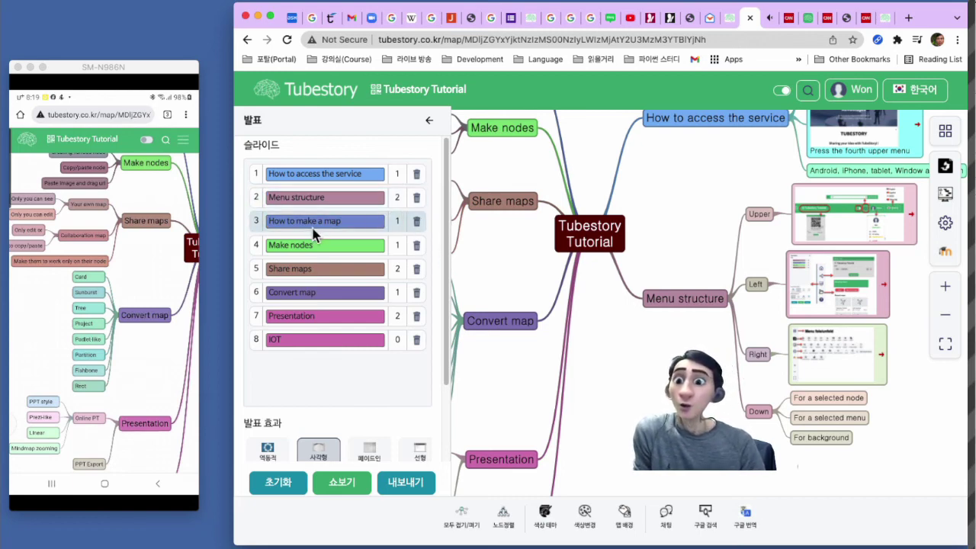
drag(315, 223, 308, 195)
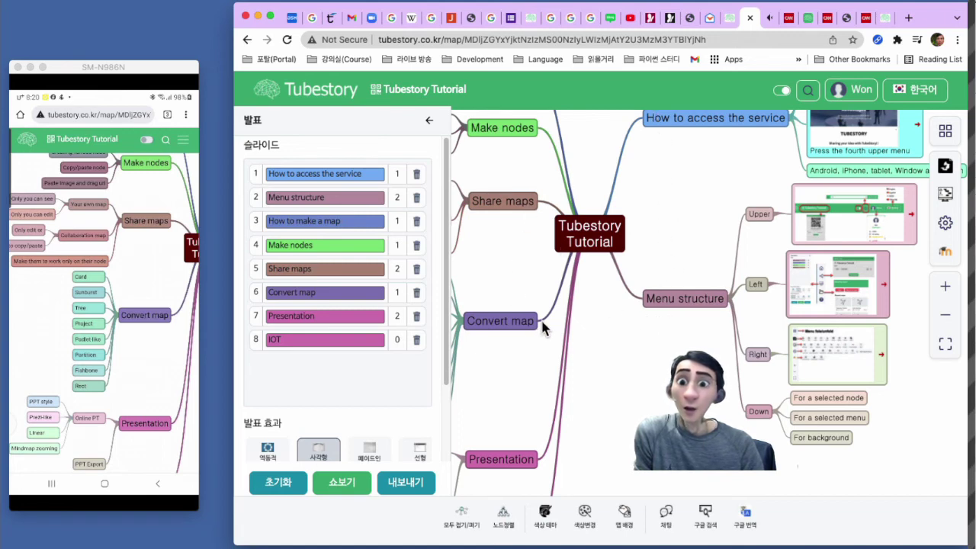
Step: Add the Down node of the Menu structure branch to the presentation as a slide
scroll(603, 316, left, 3)
scroll(602, 316, down, 2)
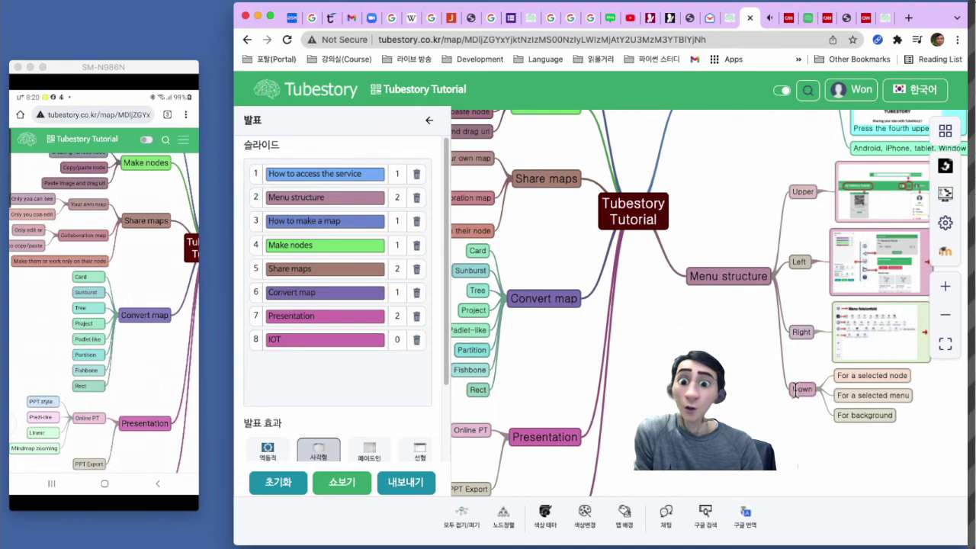
click(797, 390)
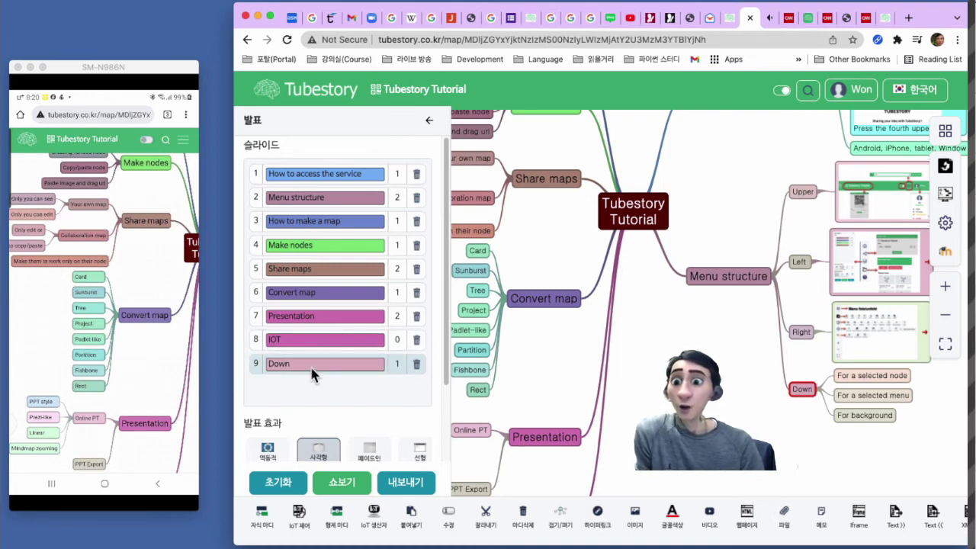
Step: Review the presentation effects and slide backgrounds, and start the slide show with the 사각형 effect and 블랙타이틀 background
scroll(320, 382, down, 3)
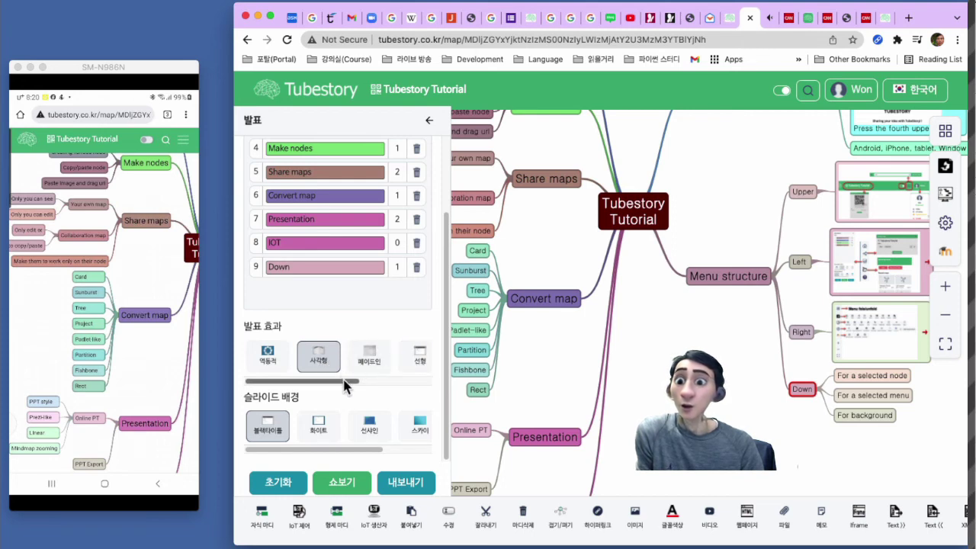
drag(345, 386, 259, 386)
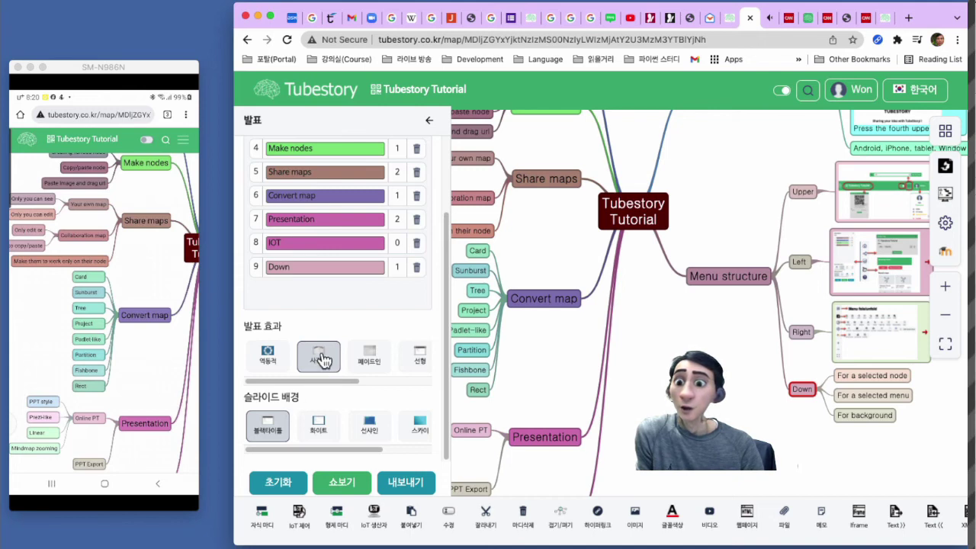
click(341, 484)
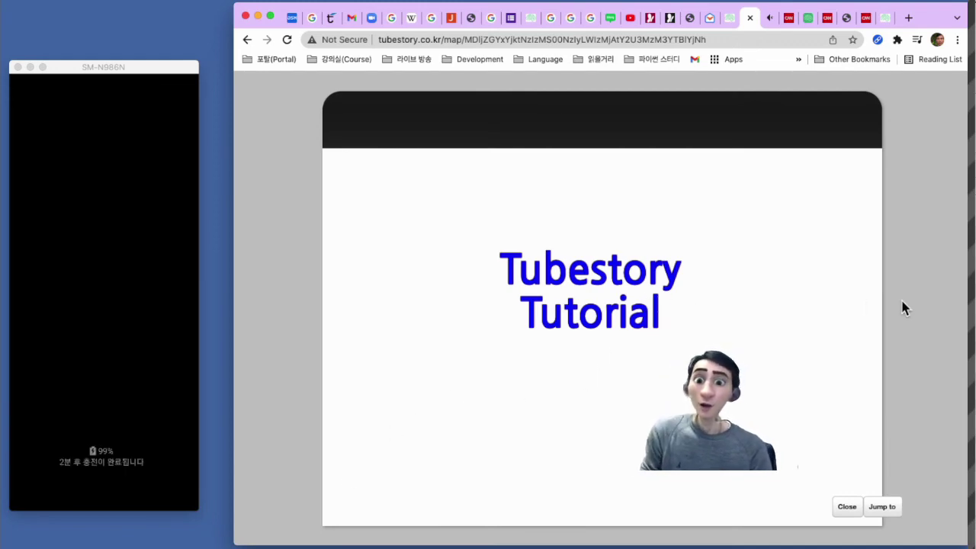
Step: Advance the slide show from the title through How to access the service to the Menu structure slide introducing Down
click(956, 305)
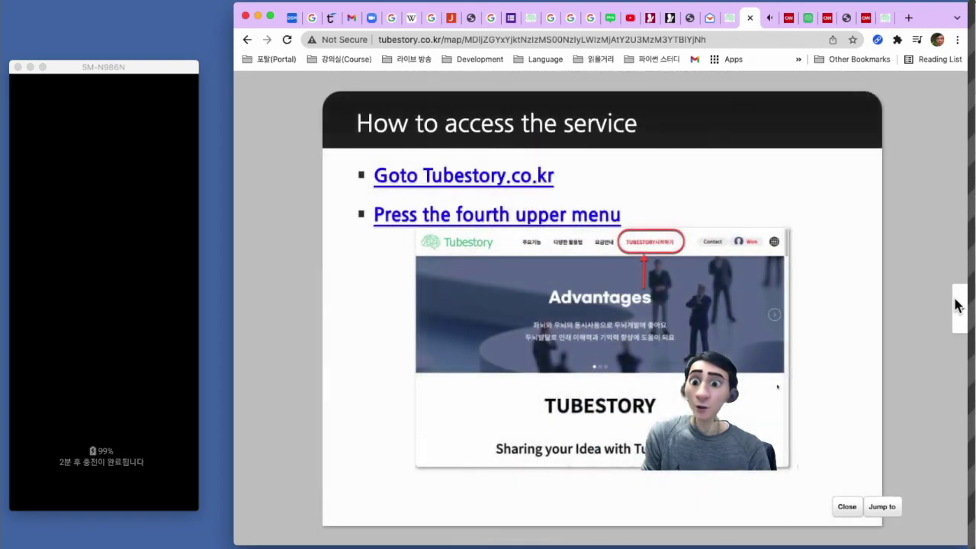
click(957, 305)
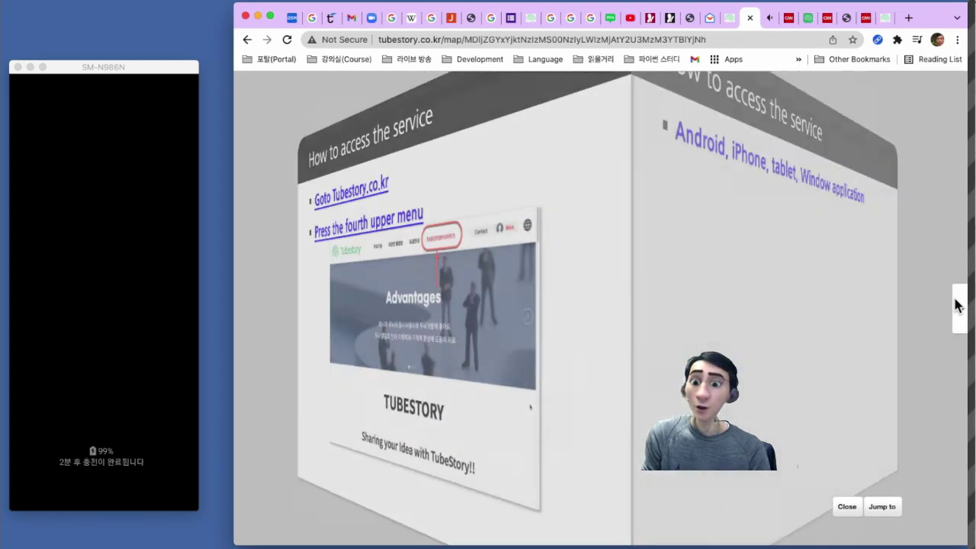
click(957, 305)
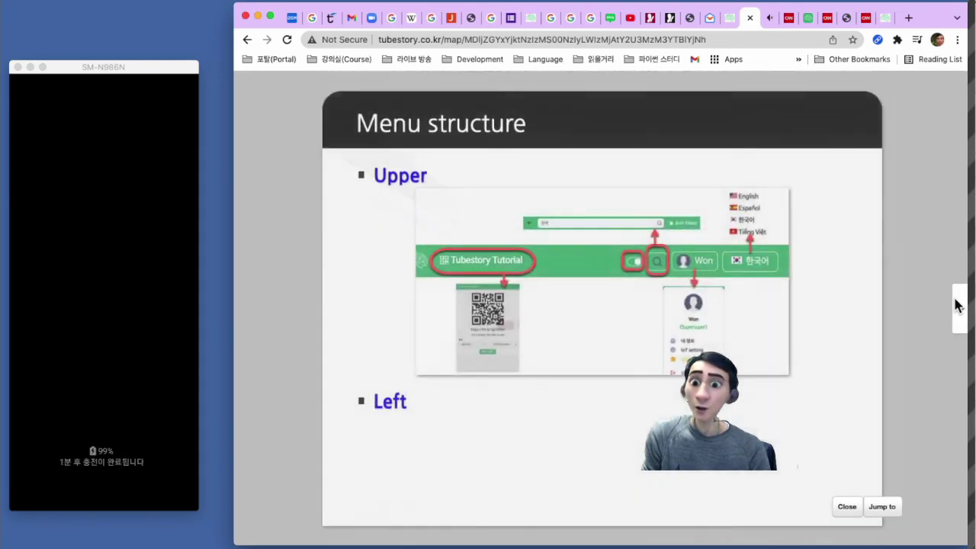
click(957, 305)
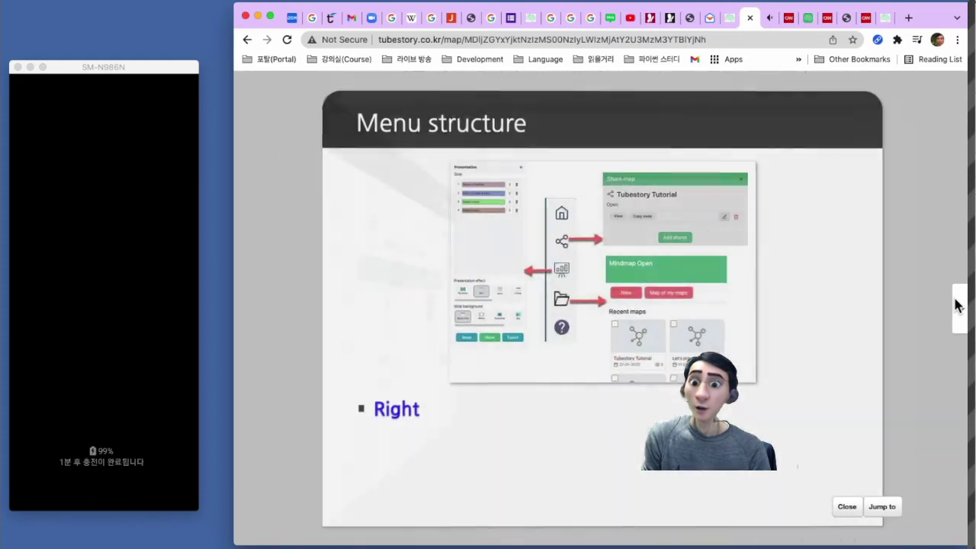
click(957, 305)
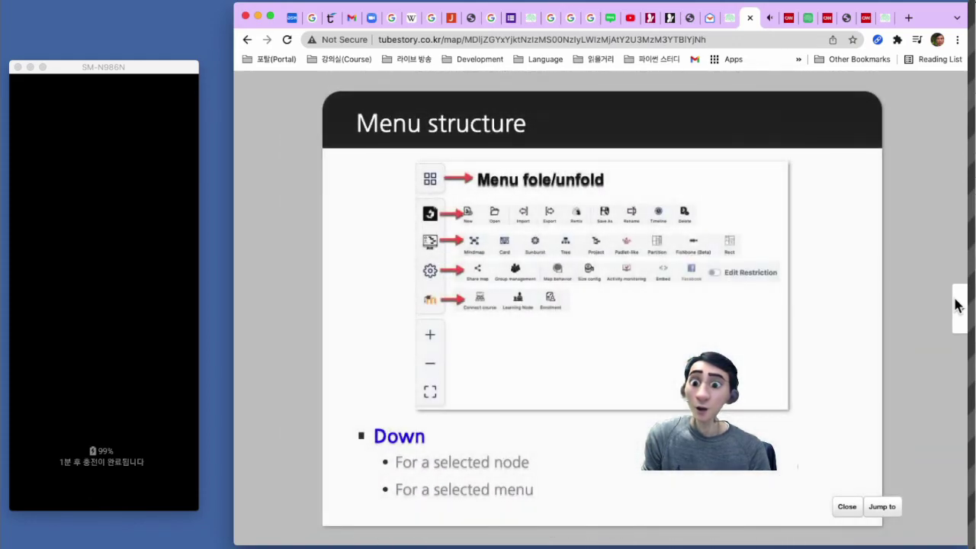
Step: Advance the slide show from the Menu structure slide through to THE END, and return to the Down slide
click(957, 305)
click(957, 305)
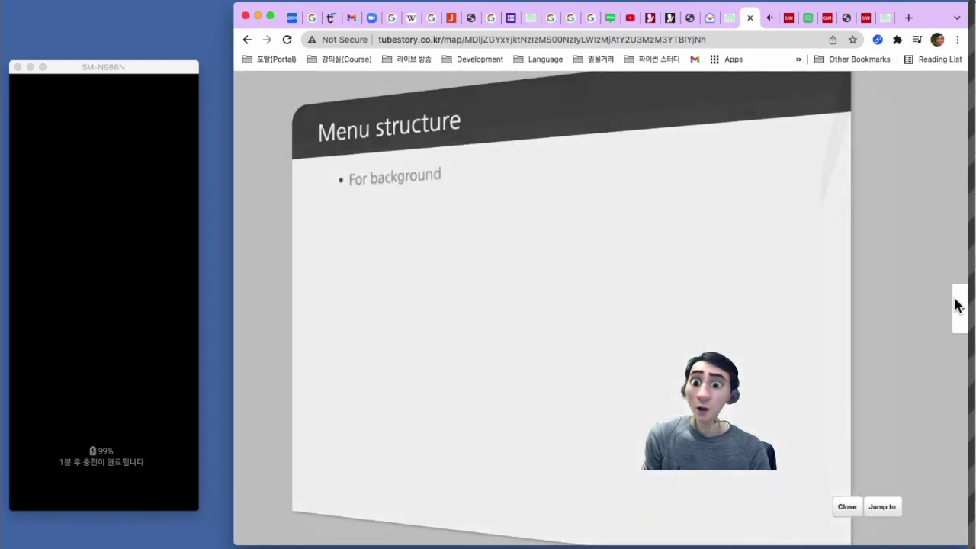
click(957, 305)
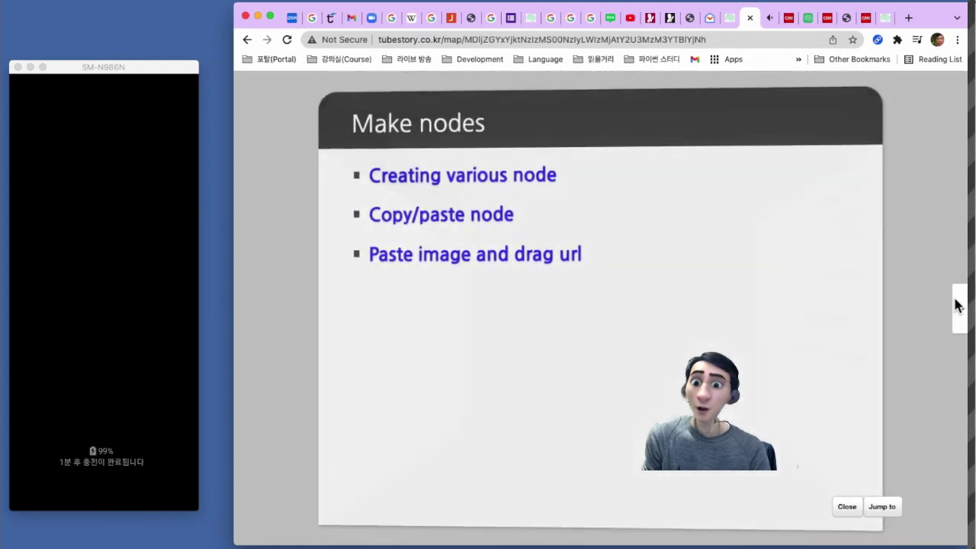
click(956, 305)
click(957, 305)
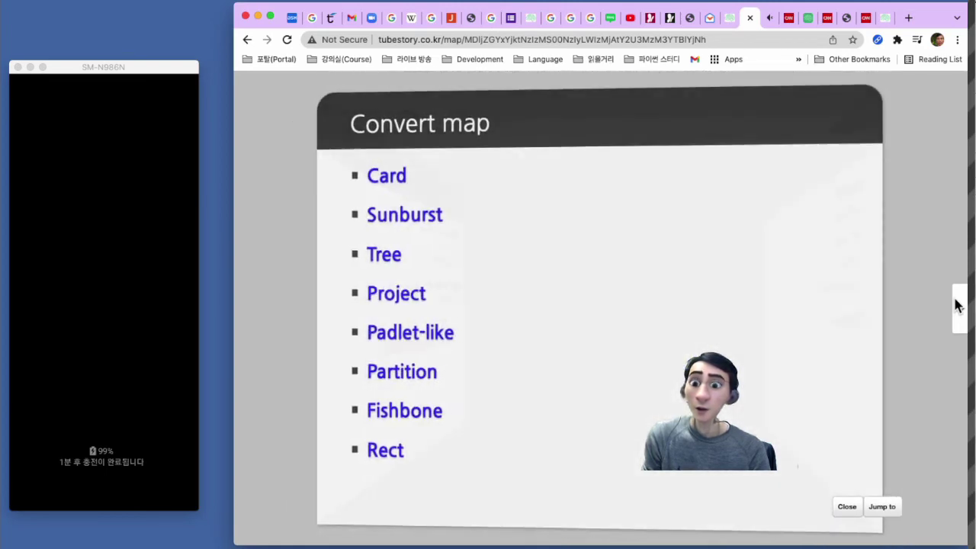
click(957, 305)
click(957, 305)
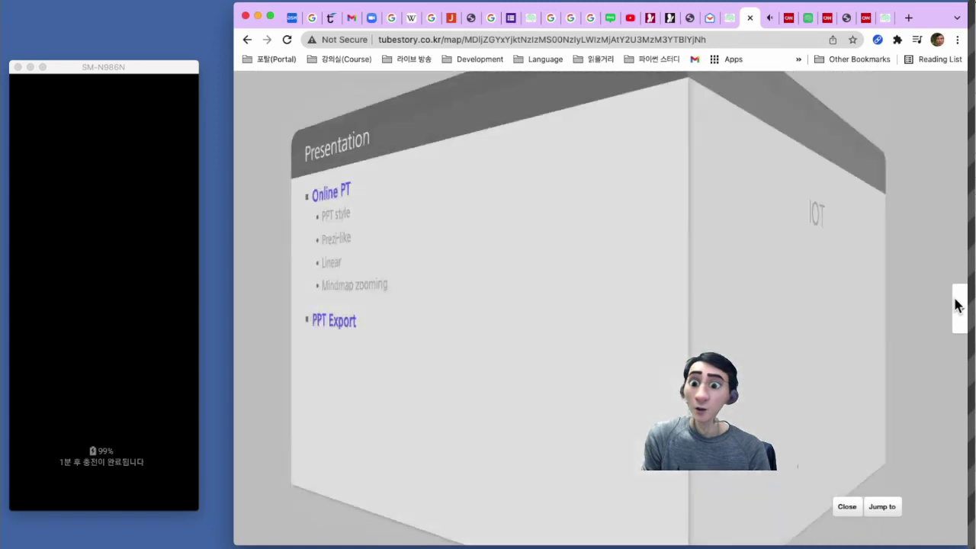
click(957, 305)
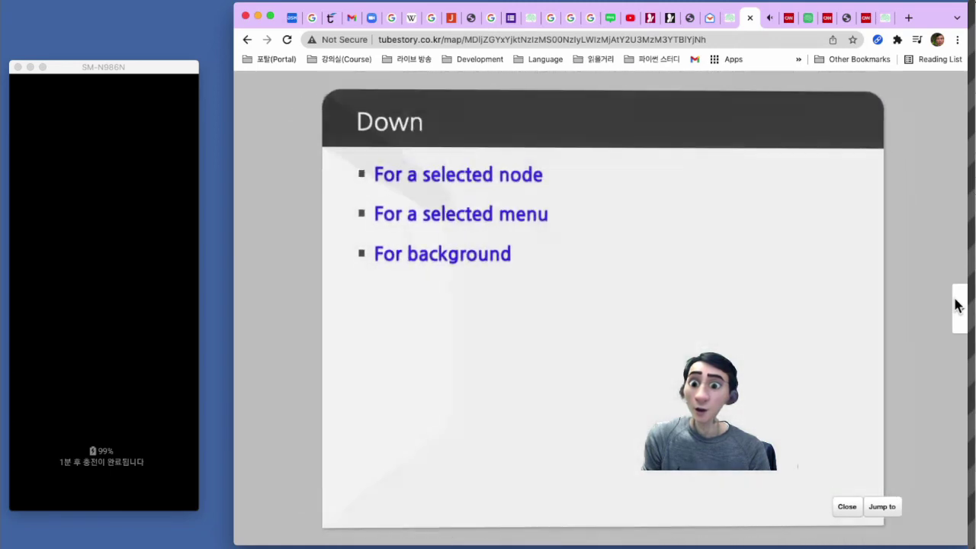
click(957, 305)
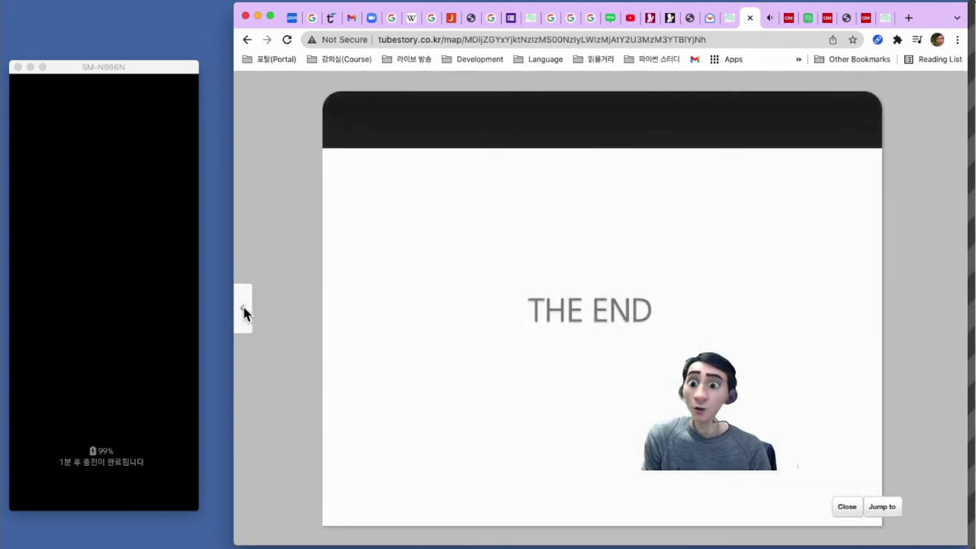
click(244, 313)
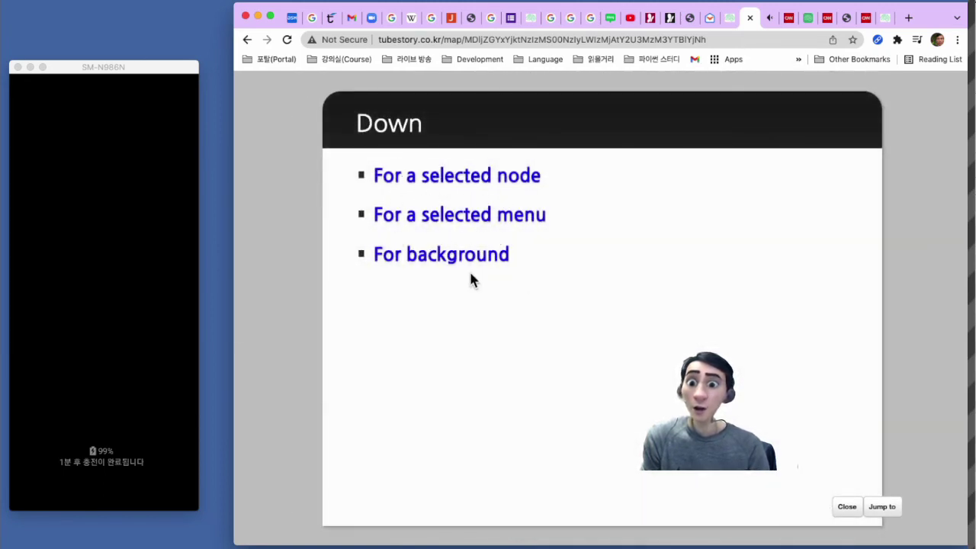
Step: Use the slide list to jump to slide 4, Menu structure, and slide 2, How to access the service, and close the list
click(879, 508)
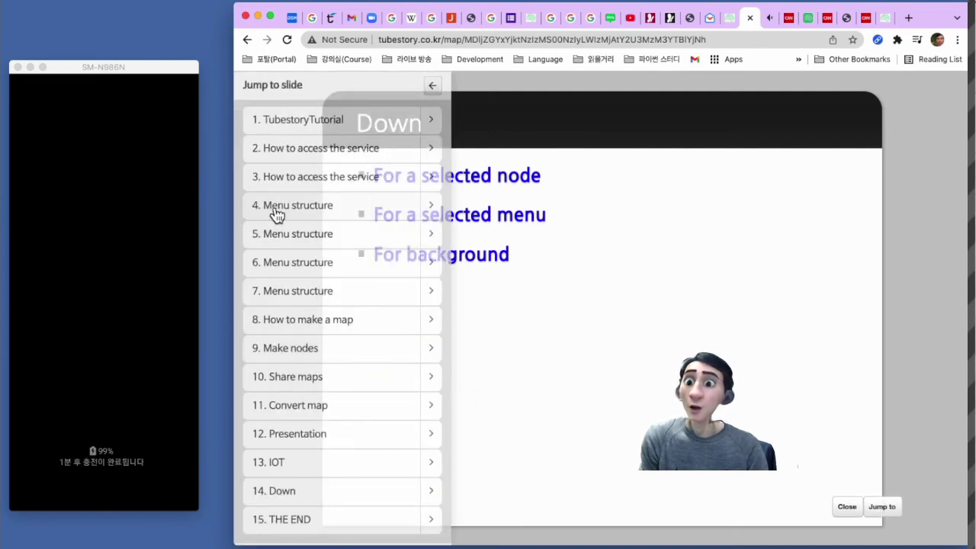
click(435, 211)
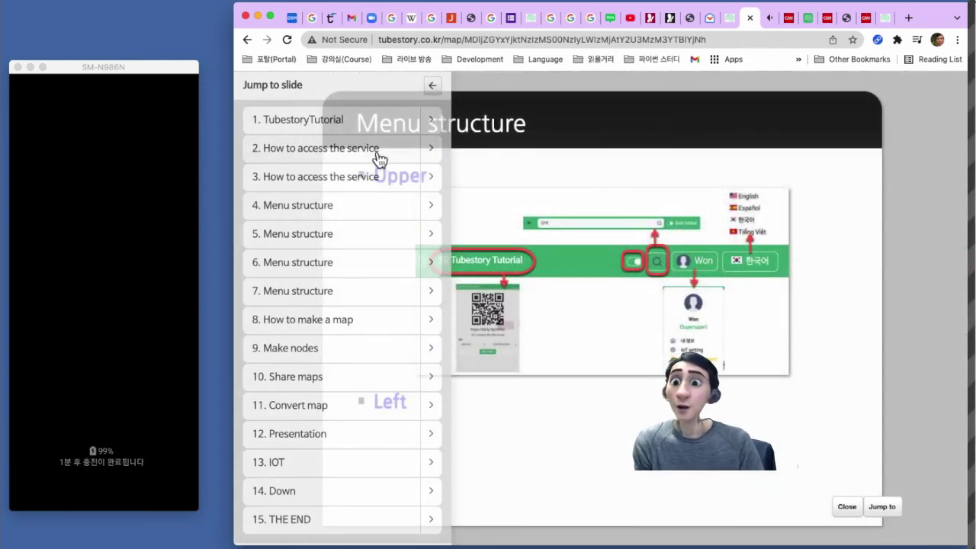
click(441, 150)
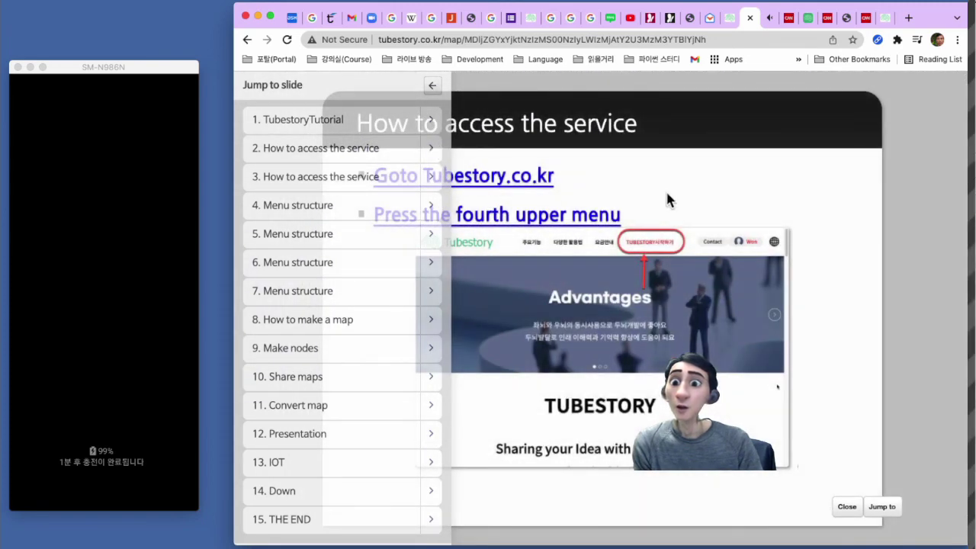
click(431, 86)
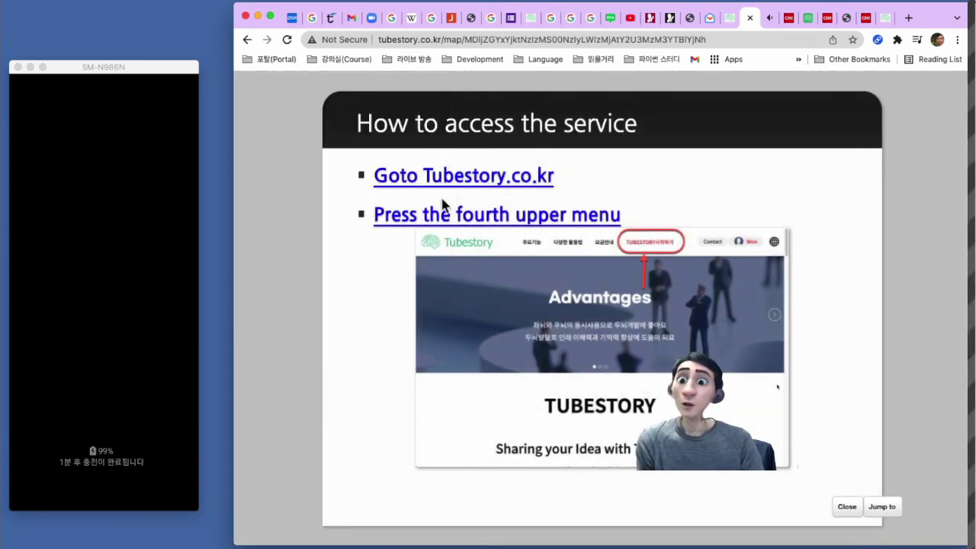
Step: Test the Goto Tubestory.co.kr link on the slide, return to the presentation and close the slide show
click(444, 179)
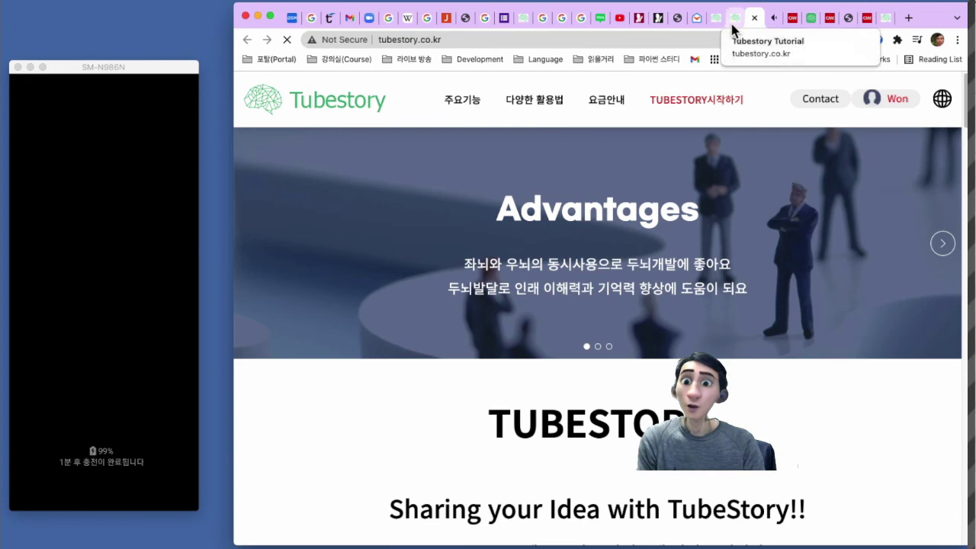
click(732, 26)
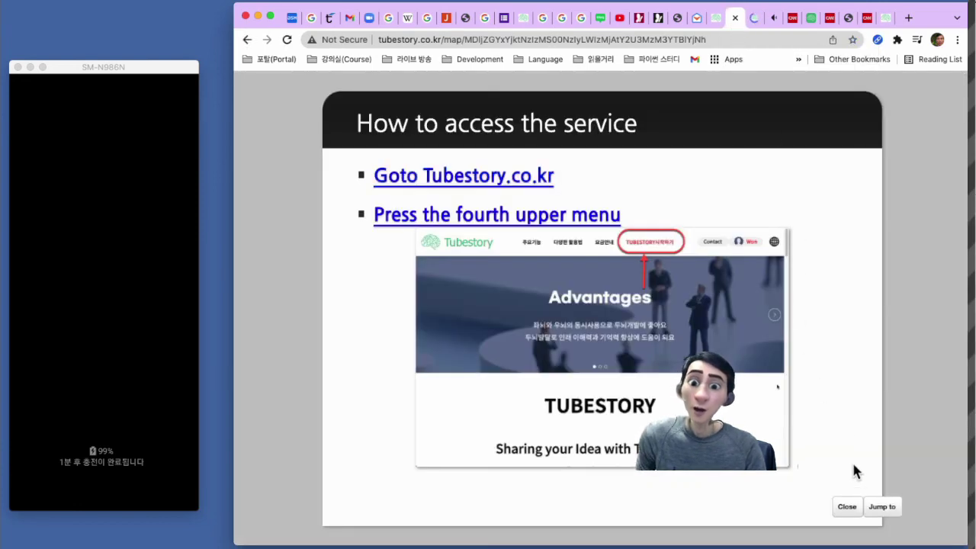
click(847, 509)
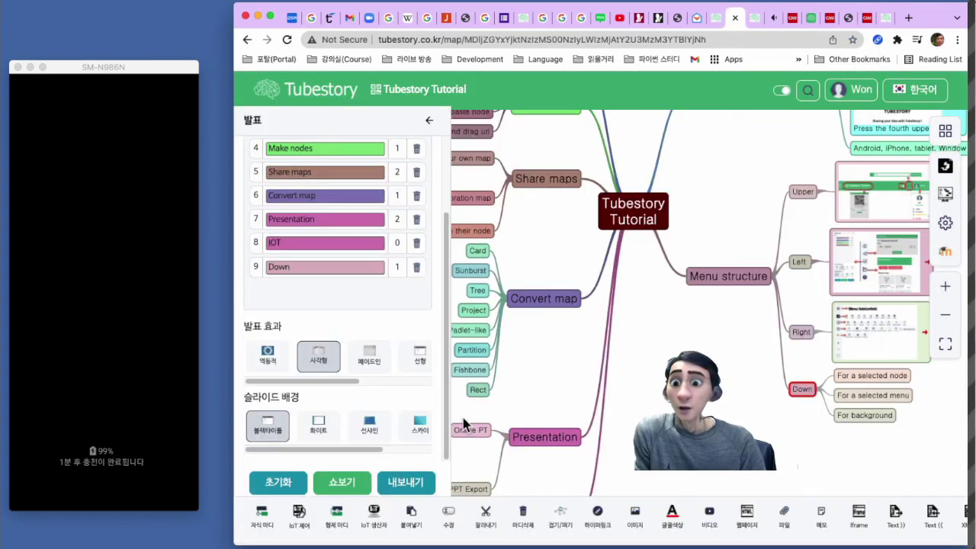
Step: Start the slide show with the 역동적 effect and view the full contents of the How to access the service slide
click(267, 362)
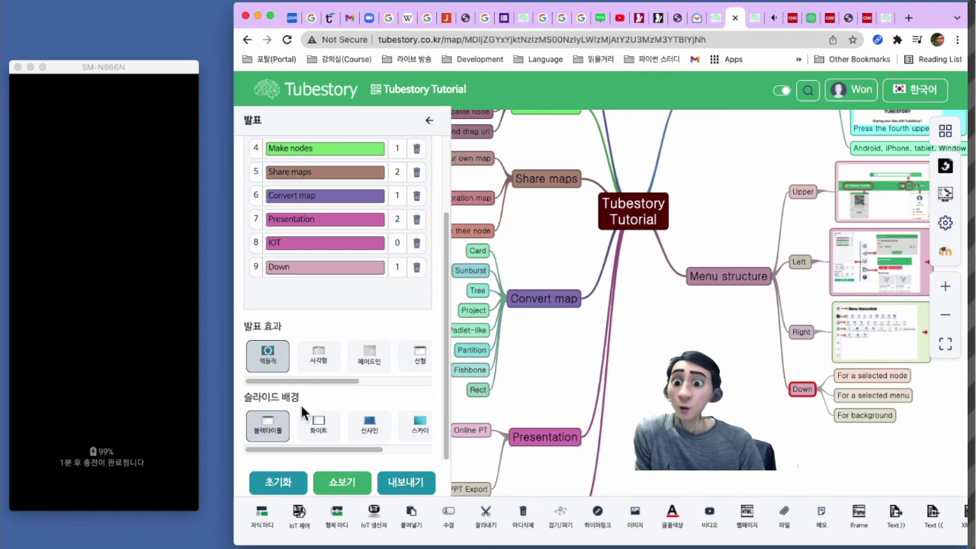
click(342, 481)
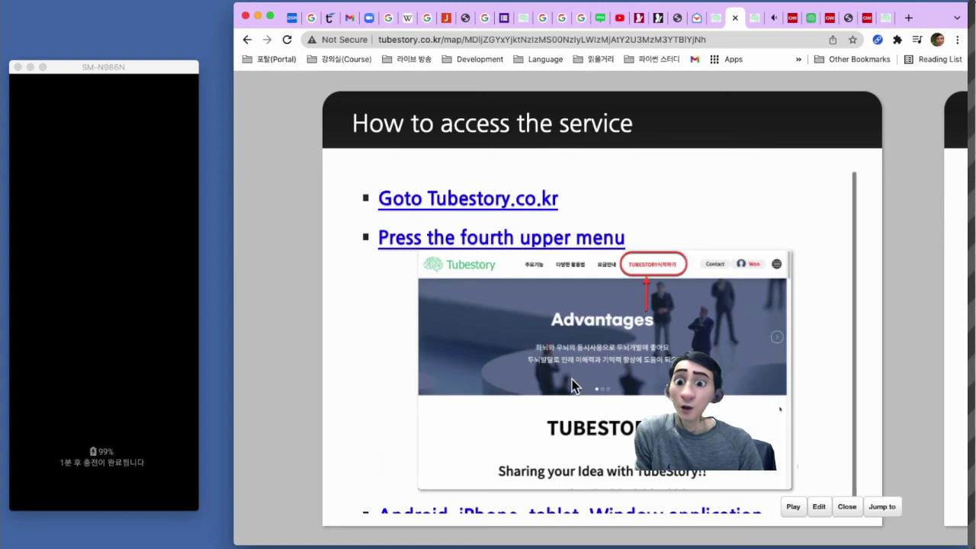
scroll(562, 388, down, 1)
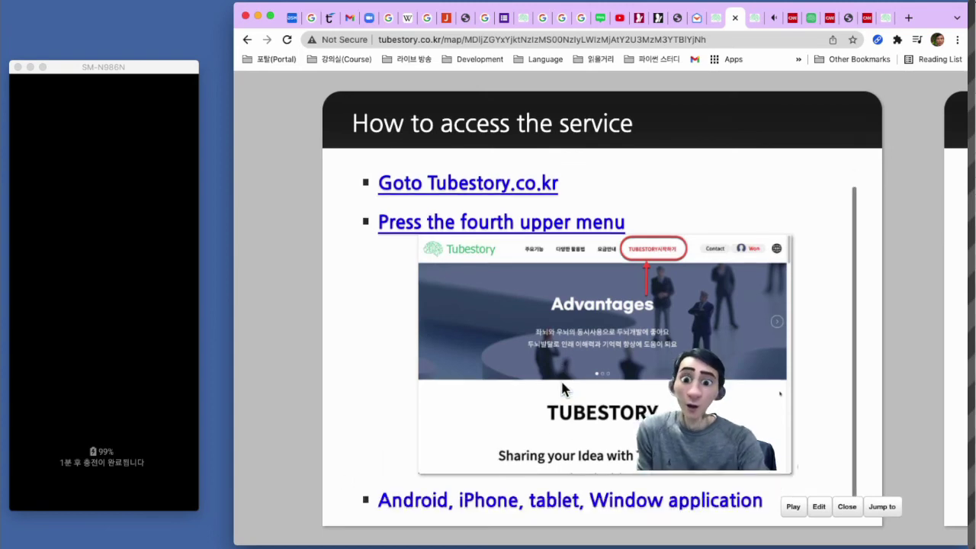
scroll(560, 423, up, 1)
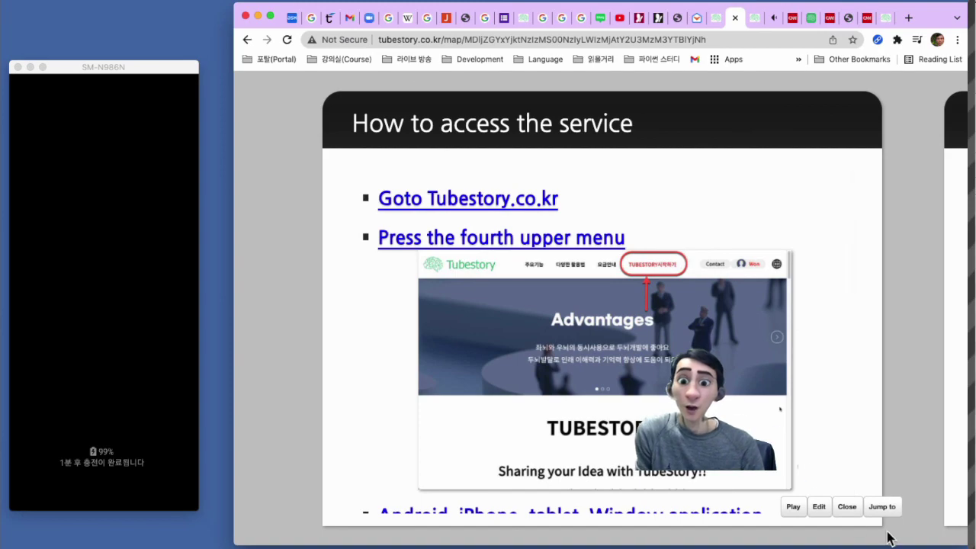
Step: In the slide overview's edit mode, reposition the Menu structure slide, shrink it and rotate it clockwise
click(819, 509)
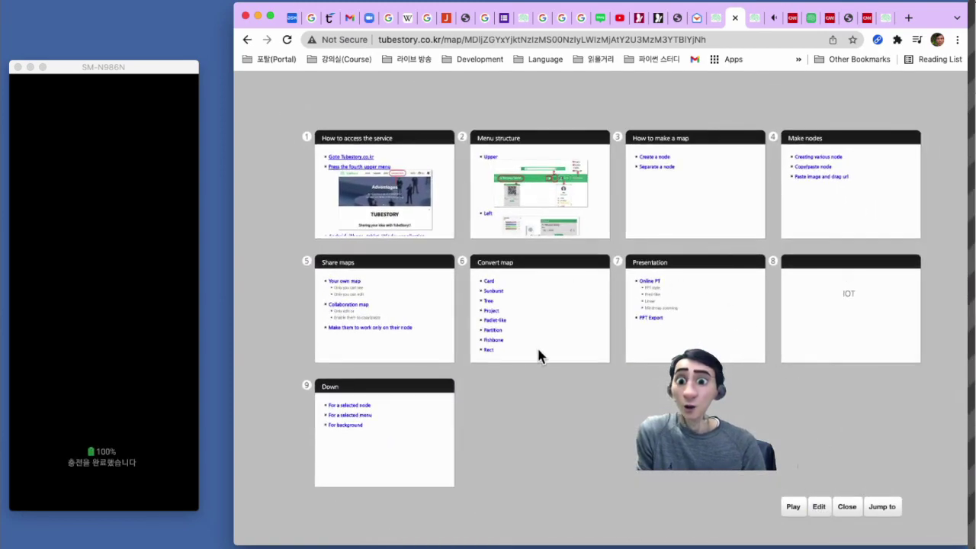
click(534, 139)
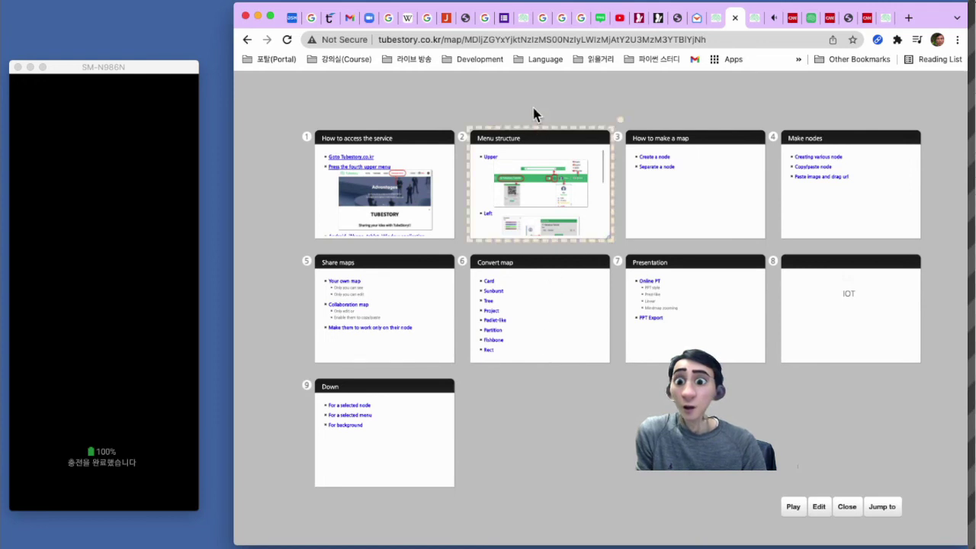
drag(531, 138, 504, 89)
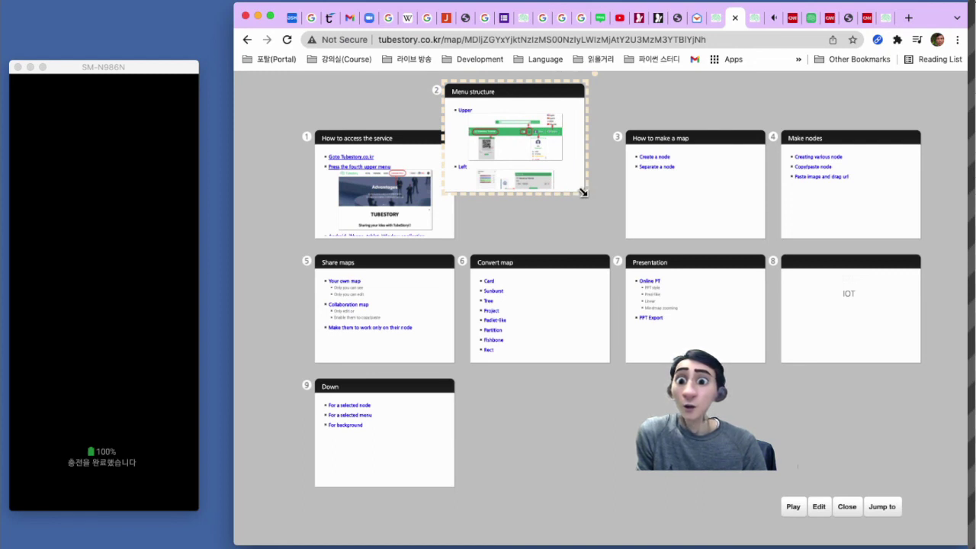
drag(584, 193, 529, 144)
drag(539, 82, 543, 202)
drag(492, 145, 494, 149)
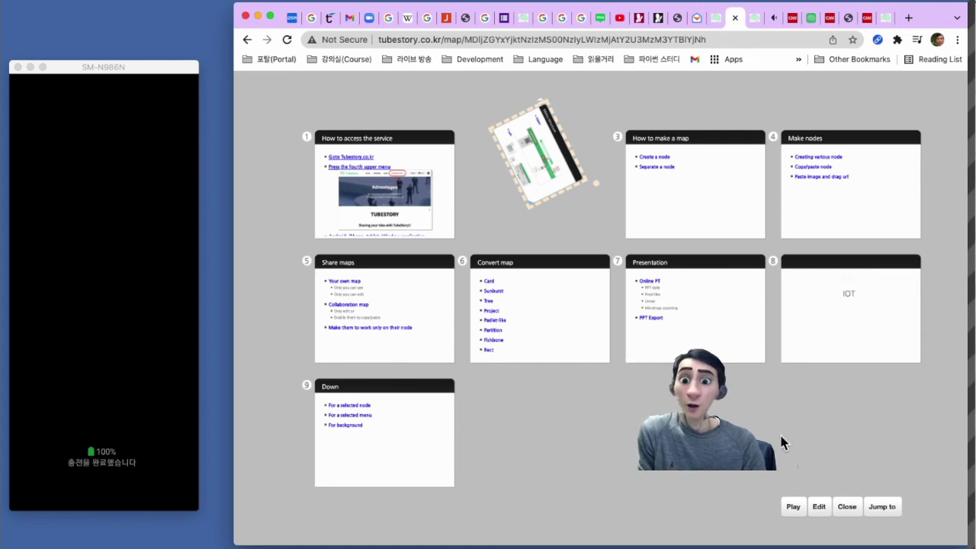
Step: Play the rearranged presentation from How to access the service through to Share maps, and close the slide show
click(793, 508)
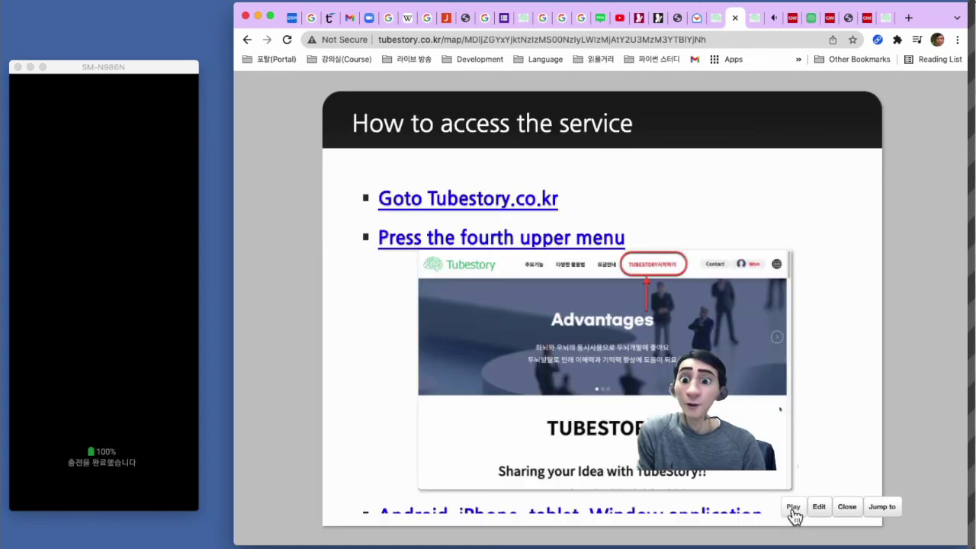
click(962, 312)
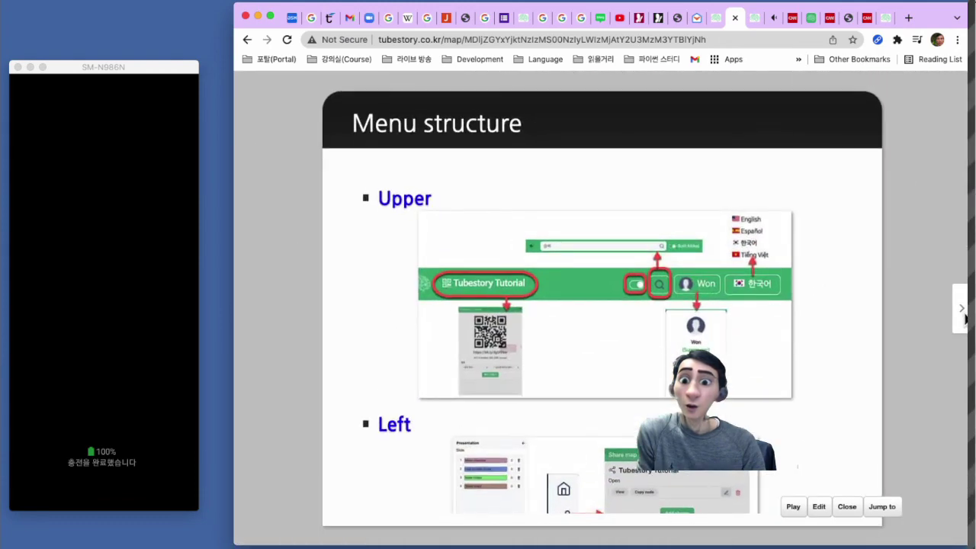
click(963, 316)
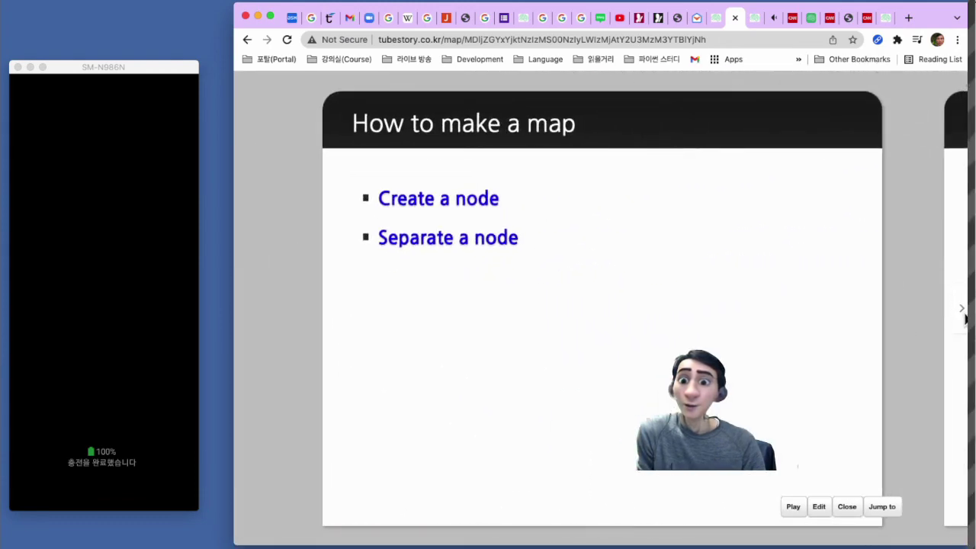
click(965, 319)
click(965, 319)
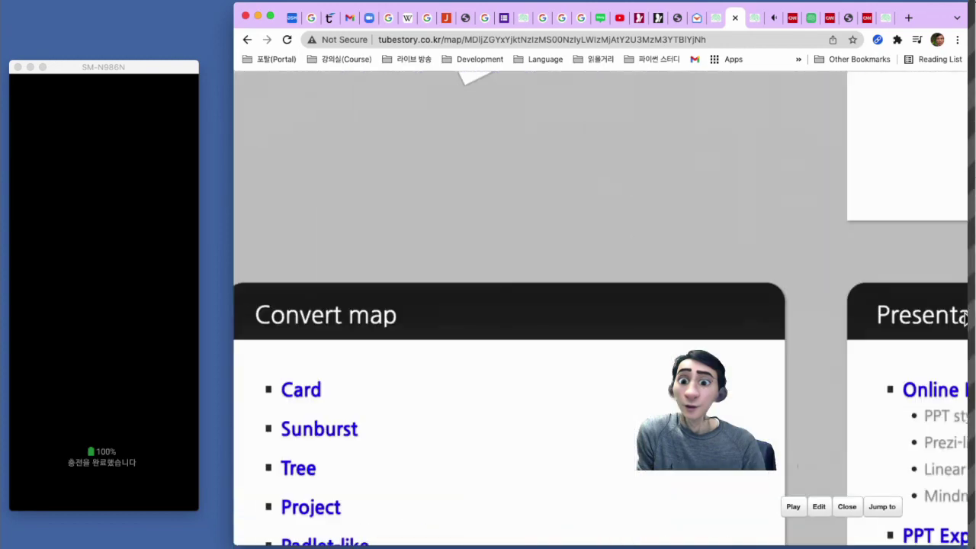
click(965, 319)
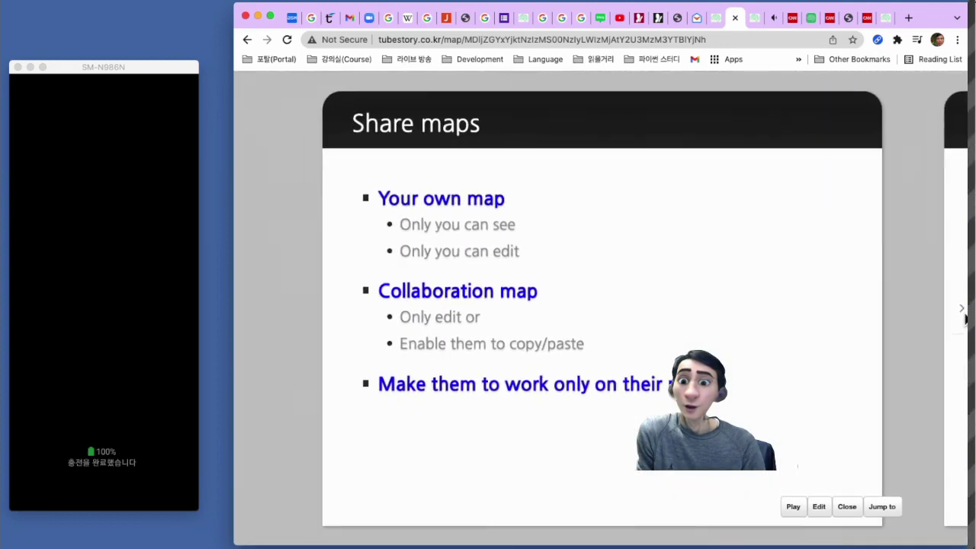
click(848, 507)
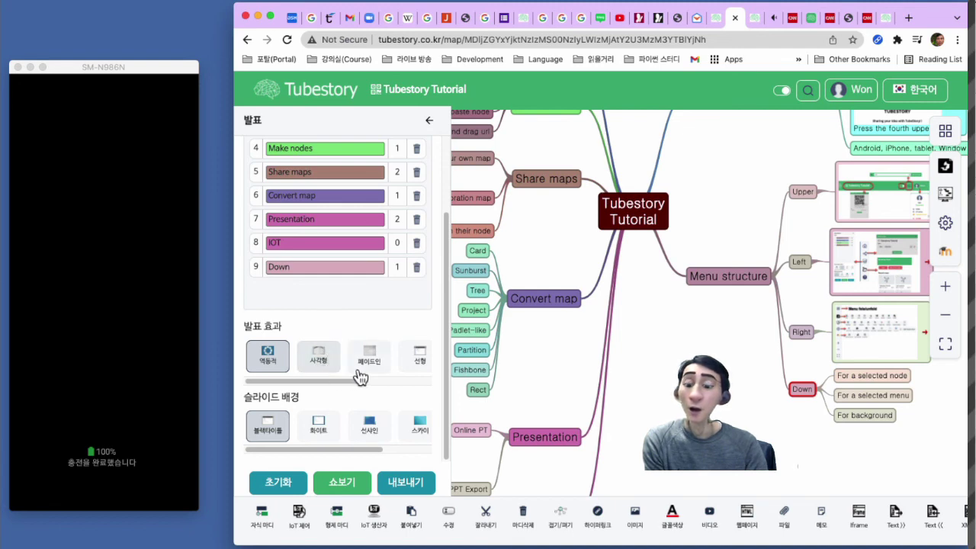
Step: Review the remaining presentation effects through 확대축소, and view the PPT export options without downloading a file
drag(326, 389, 385, 392)
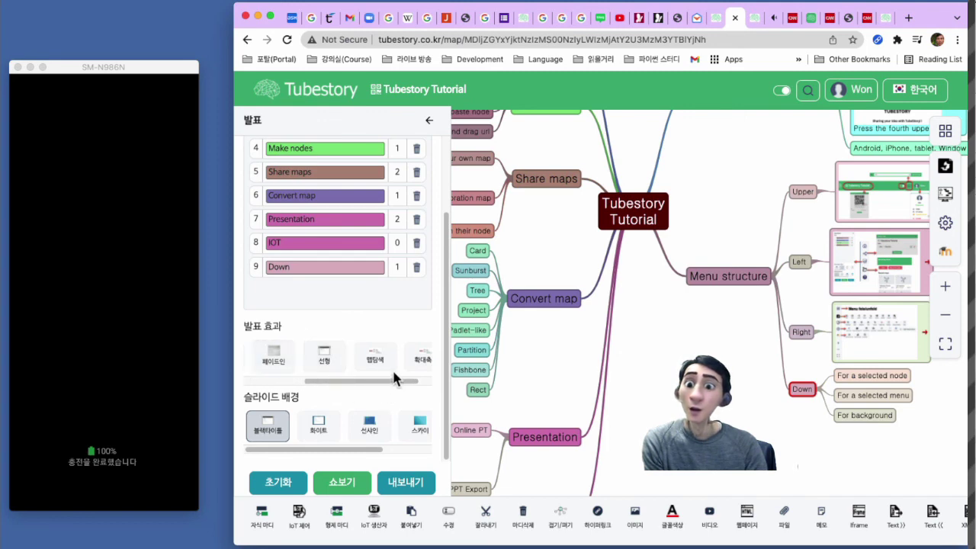
scroll(392, 383, right, 2)
scroll(400, 383, right, 1)
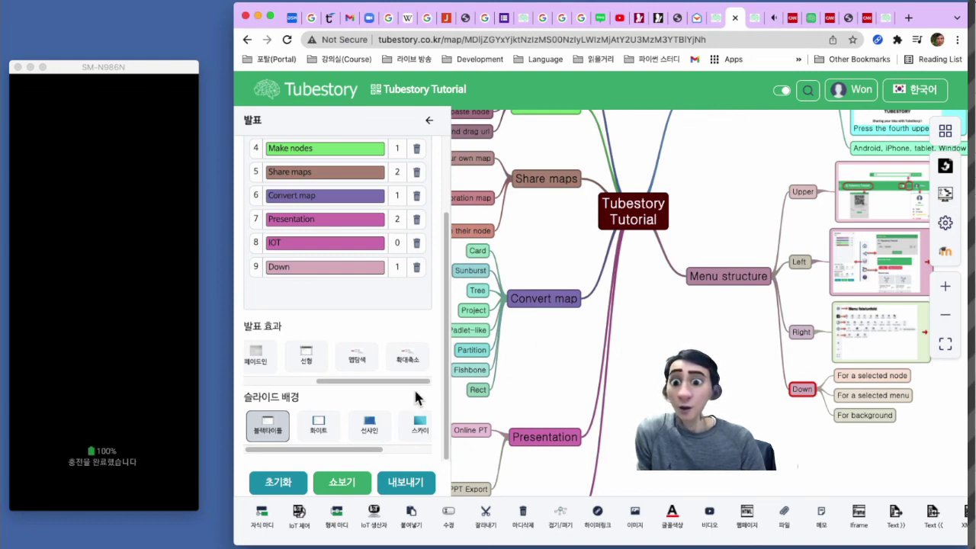
click(407, 483)
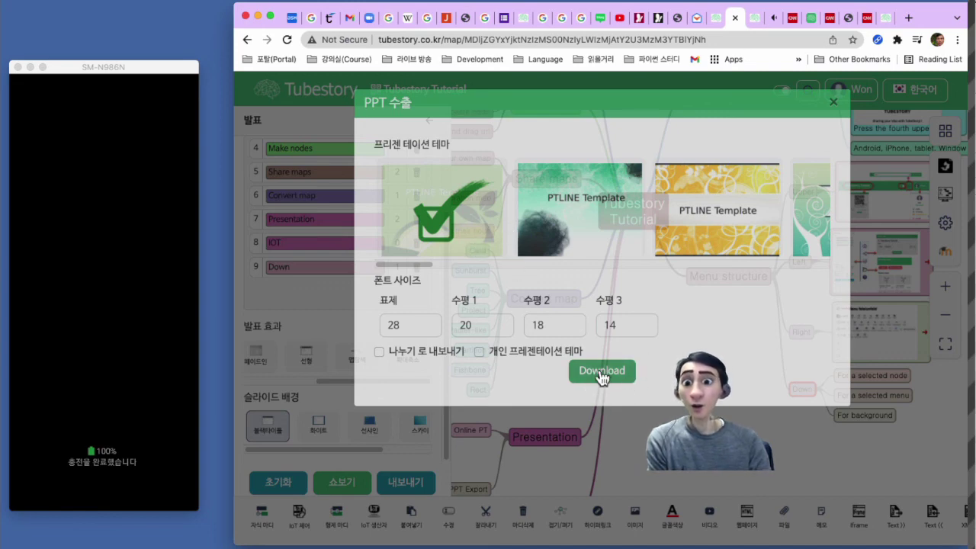
click(836, 107)
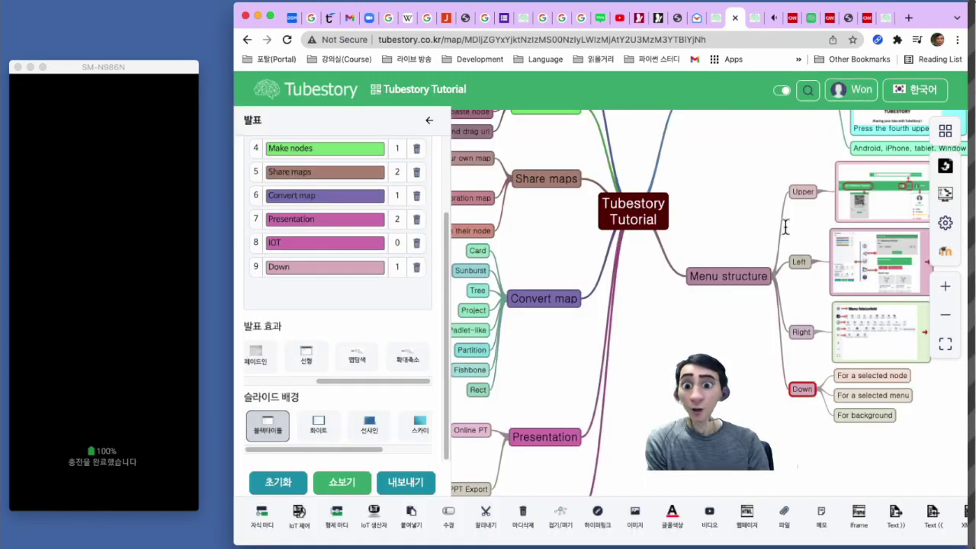
Step: Close the presentation settings and examine the Presentation and IOT branches of the Tubestory Tutorial map
click(430, 120)
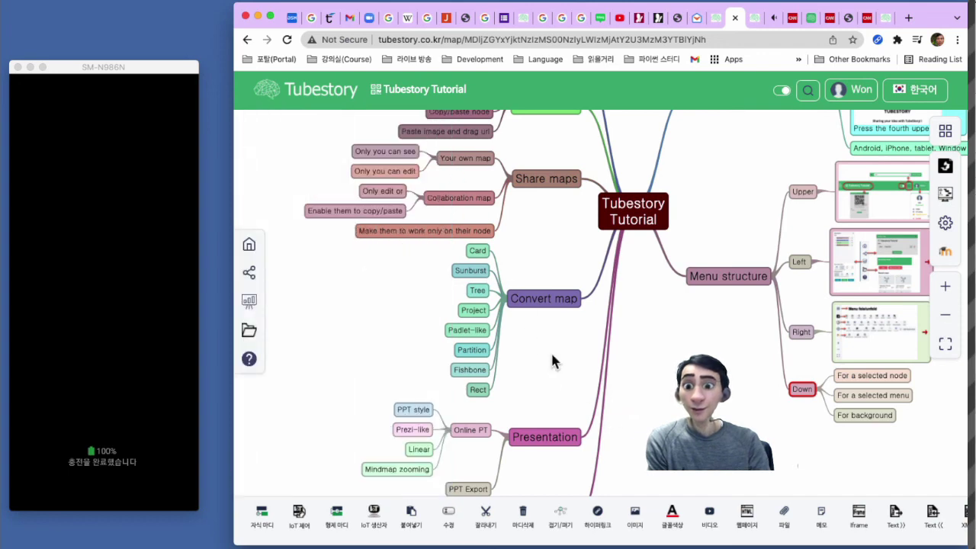
scroll(573, 349, down, 4)
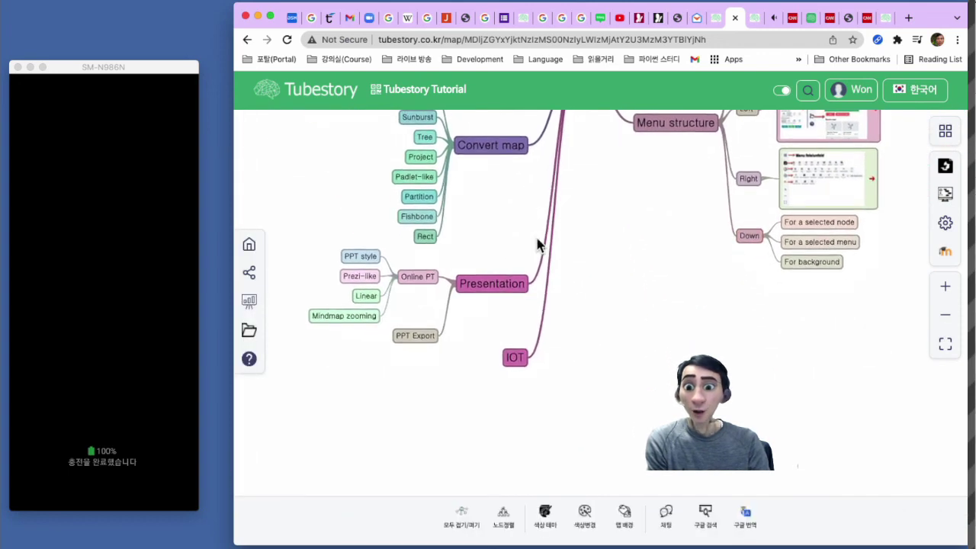
click(514, 358)
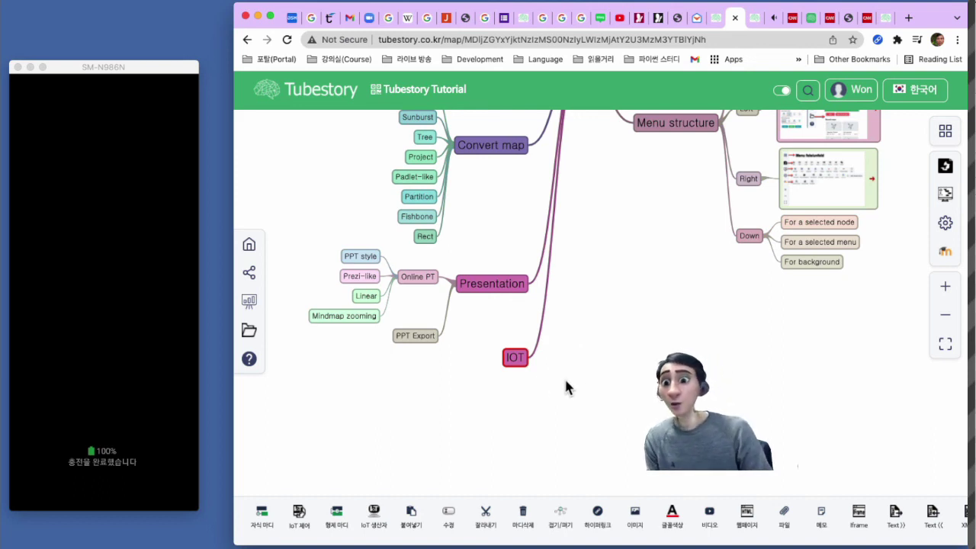
click(619, 299)
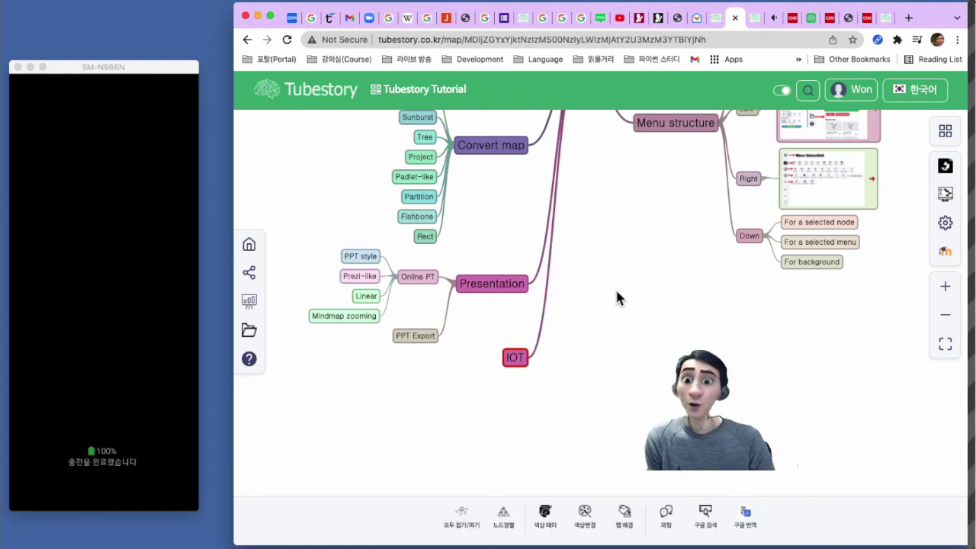
drag(618, 298, 616, 372)
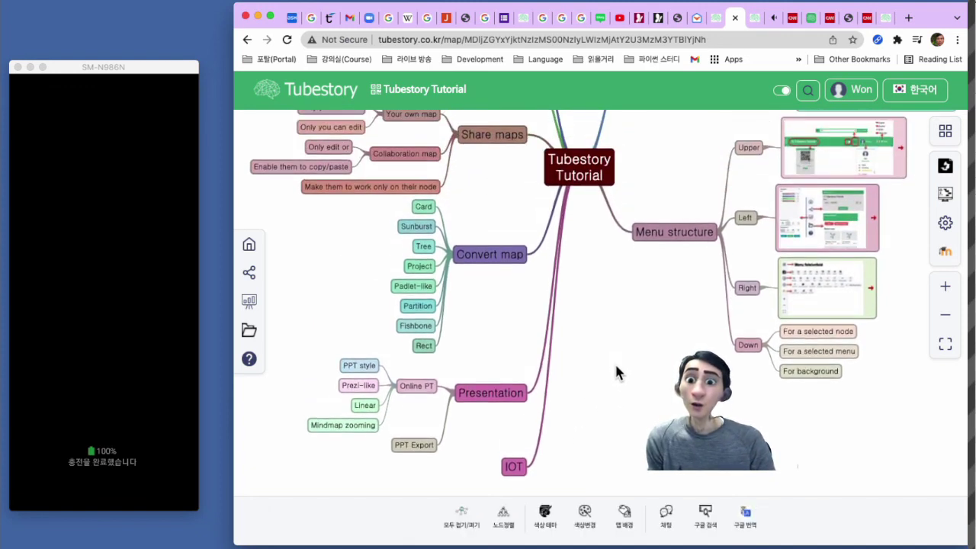